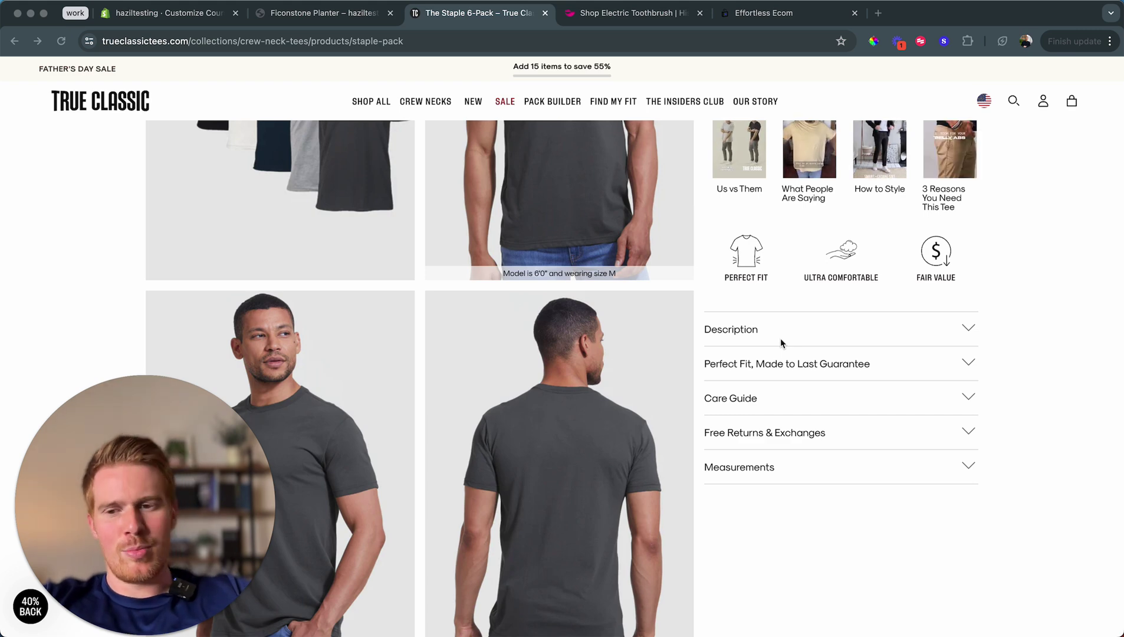
Step: Expand and collapse the Description, Perfect Fit guarantee, Care Guide and Free Returns & Exchanges rows
scroll(792, 336, "up", 5)
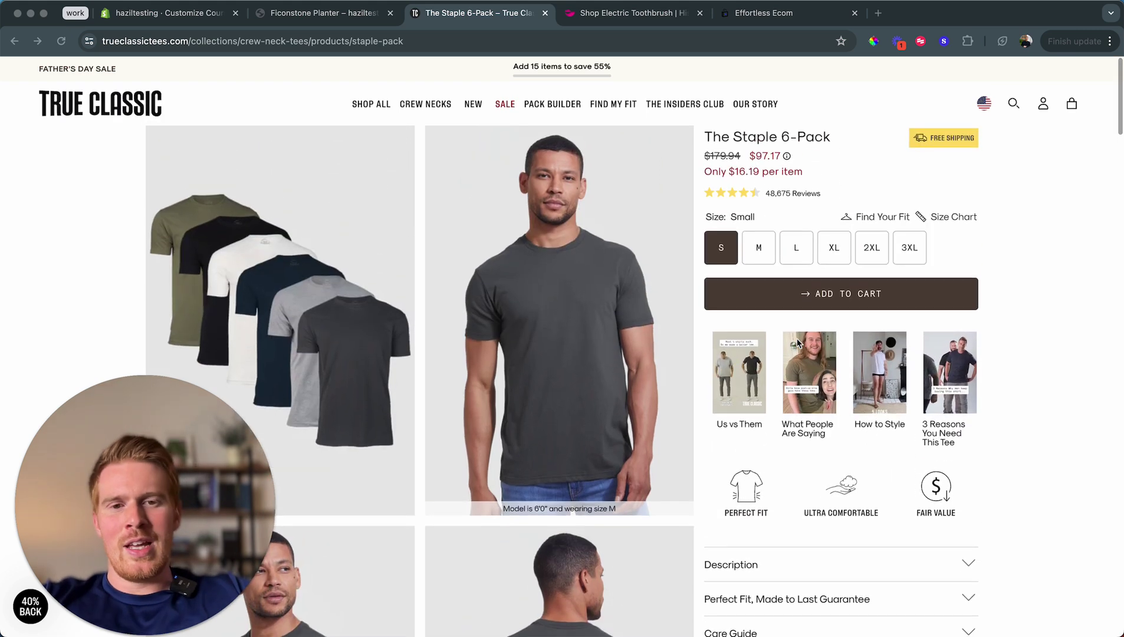
scroll(798, 343, "down", 2)
scroll(797, 342, "down", 2)
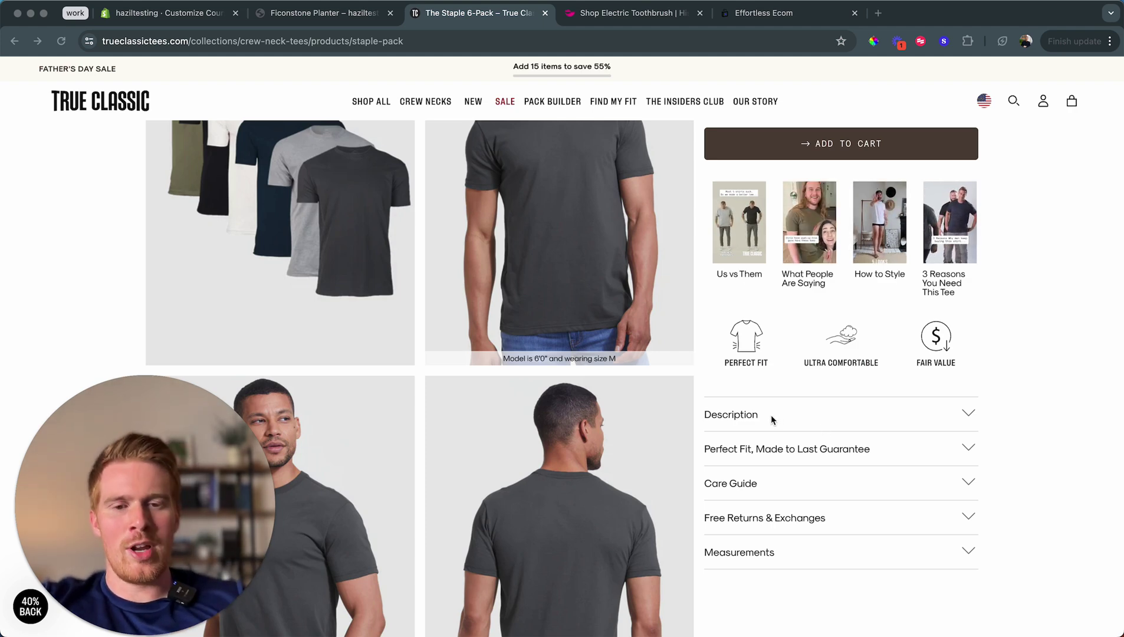
left_click(745, 414)
left_click(747, 415)
left_click(749, 446)
left_click(747, 446)
scroll(746, 446, "down", 1)
left_click(747, 446)
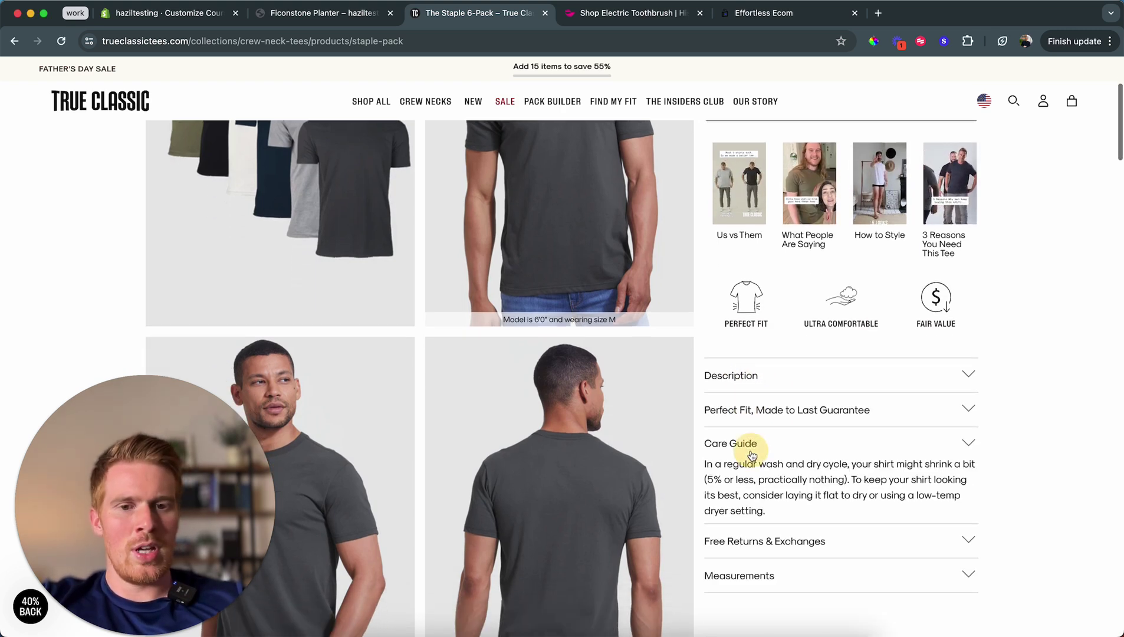
left_click(751, 453)
left_click(757, 479)
left_click(758, 480)
scroll(737, 413, "up", 3)
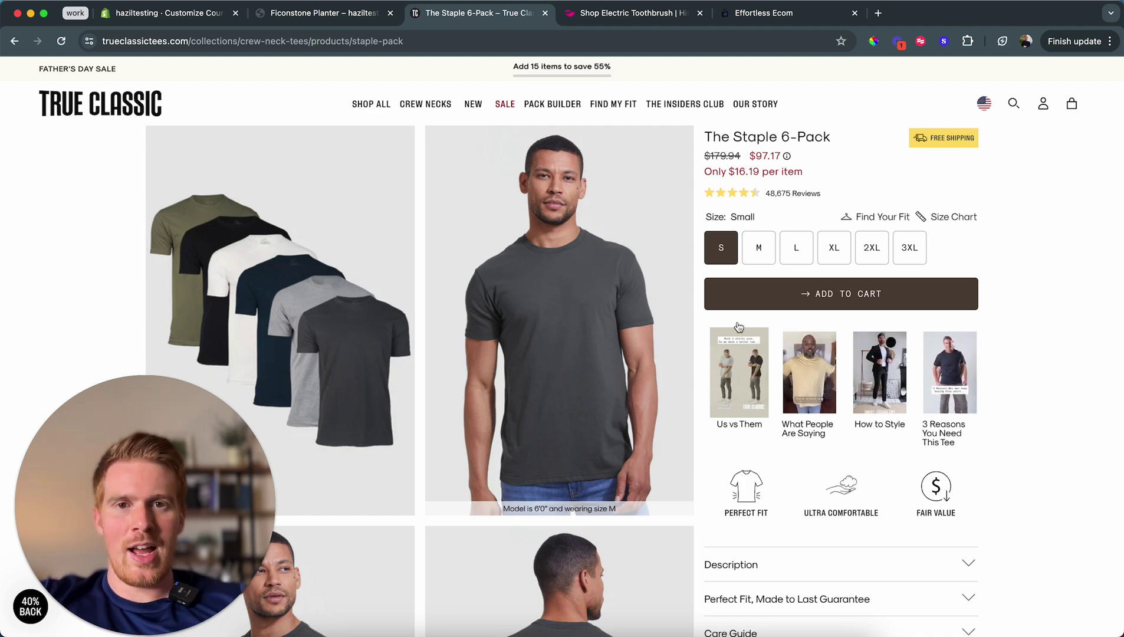
Step: On the Hismile toothbrush page, toggle the 'A powerful and effective clean.' and 'What's included?' rows
left_click(613, 13)
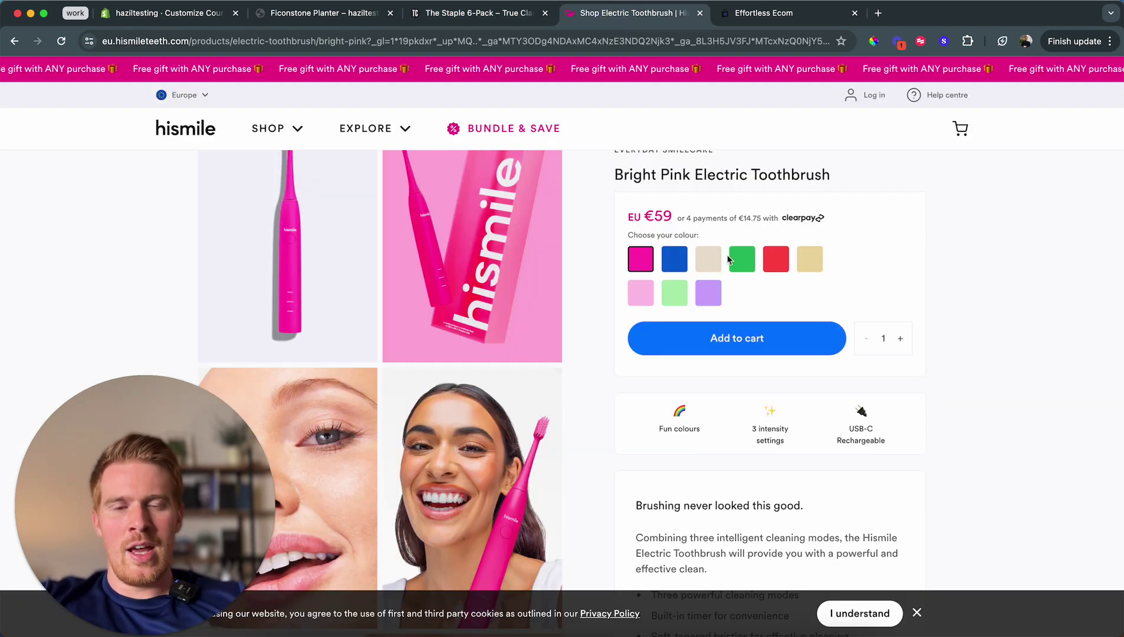
scroll(728, 259, "down", 3)
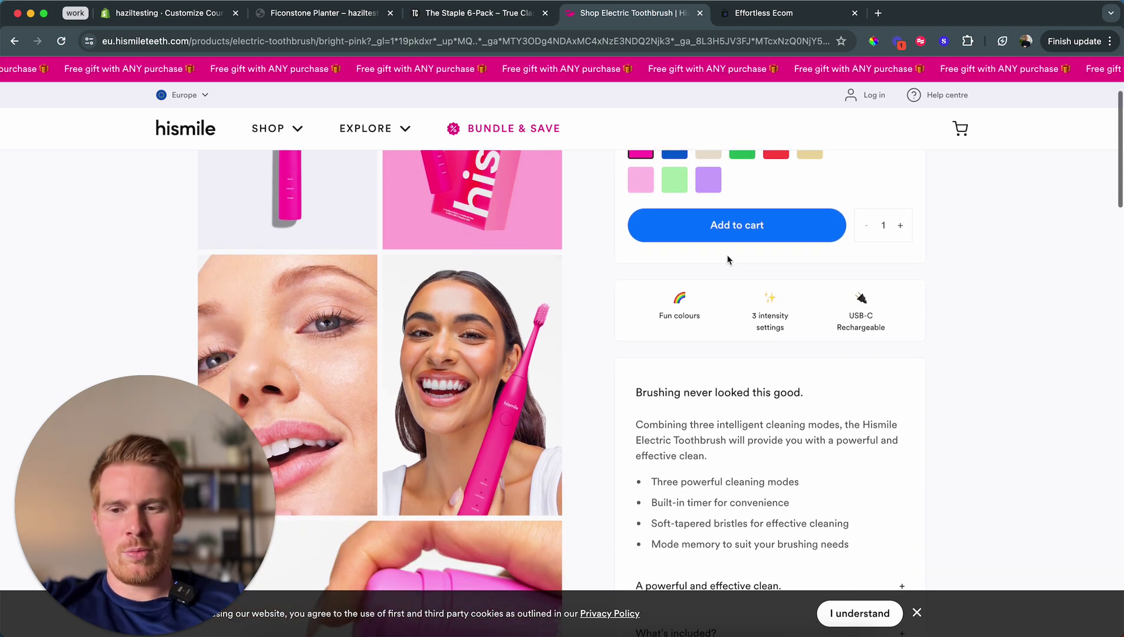
scroll(903, 334, "down", 3)
scroll(904, 335, "down", 2)
left_click(809, 422)
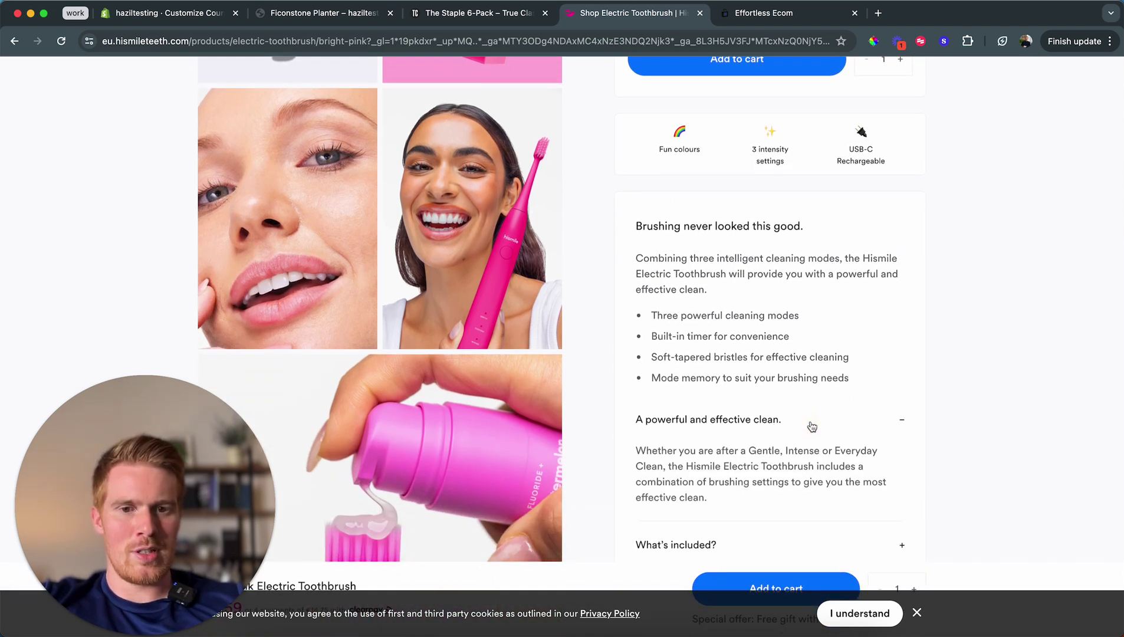
left_click(811, 426)
scroll(807, 426, "down", 1)
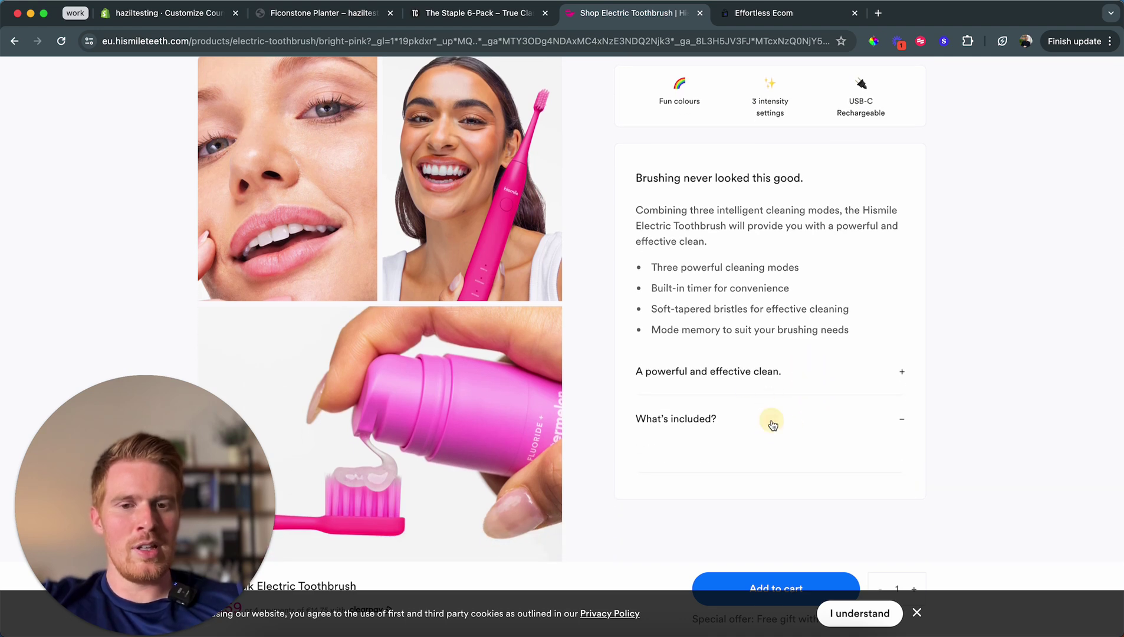
left_click(773, 424)
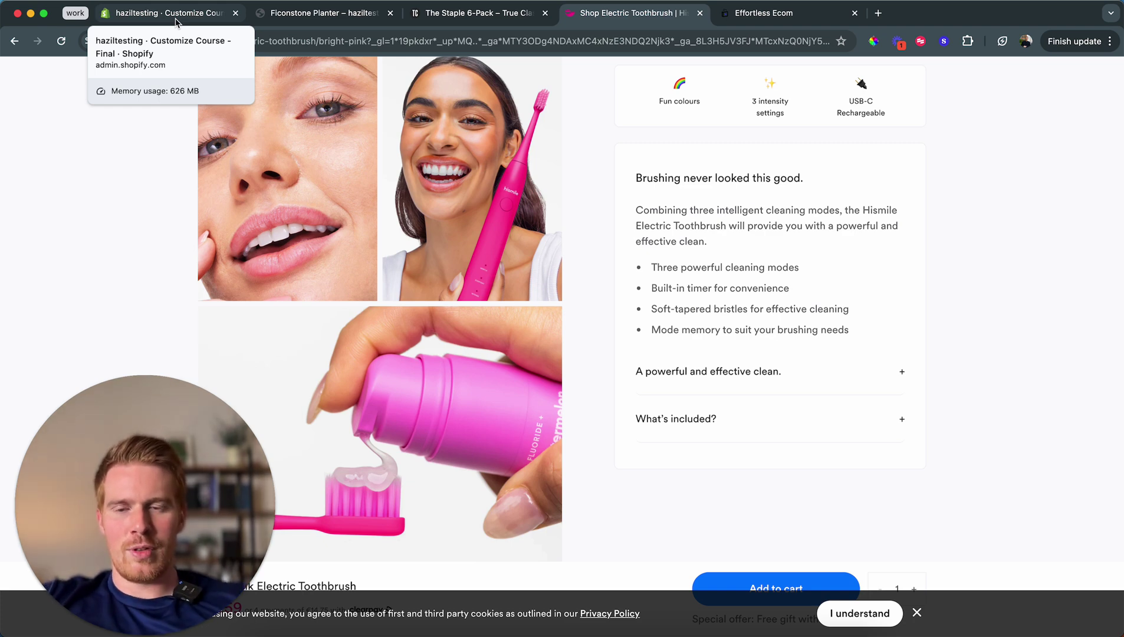
Step: Go to skool.com in a new browser tab and look over the community page
key("ctrl+t")
type("skool.com")
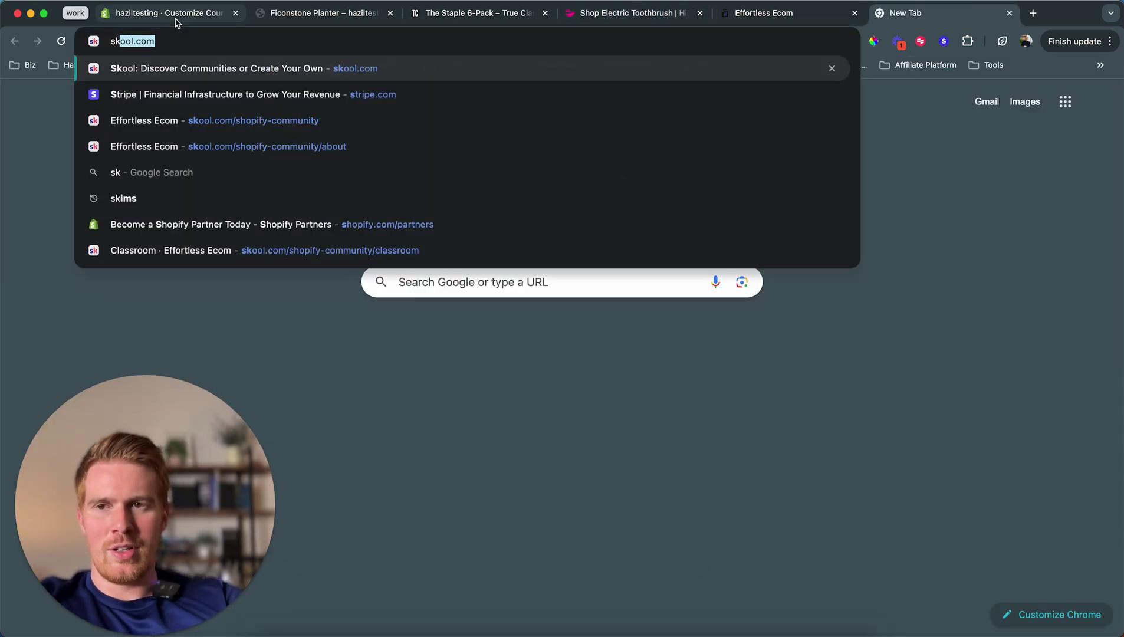
key("Return")
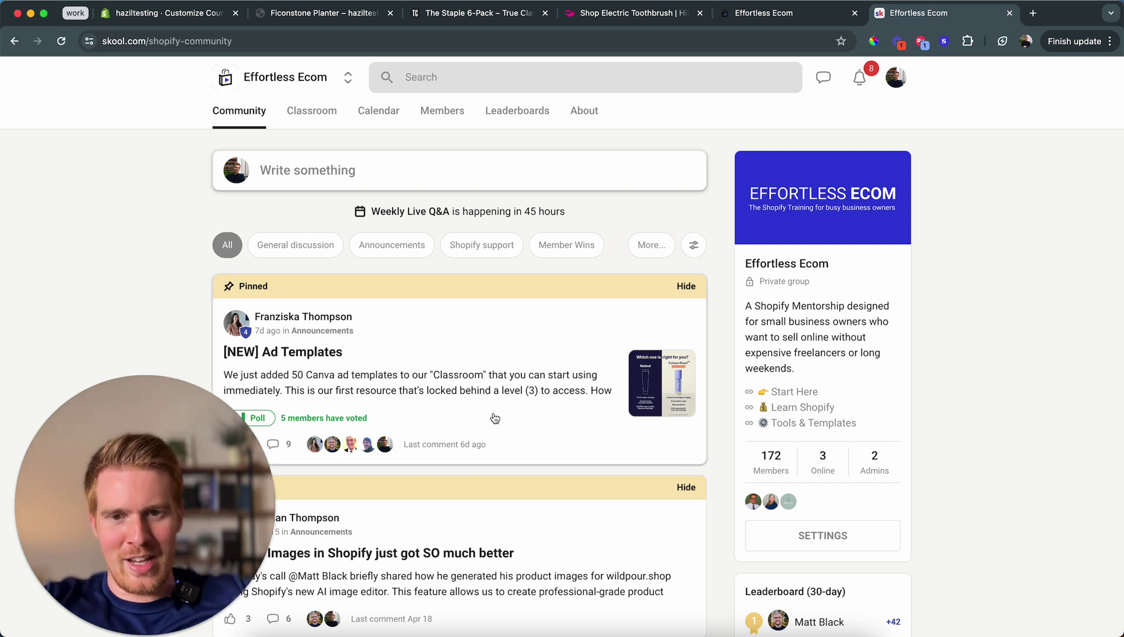
scroll(494, 405, "down", 2)
scroll(460, 309, "down", 5)
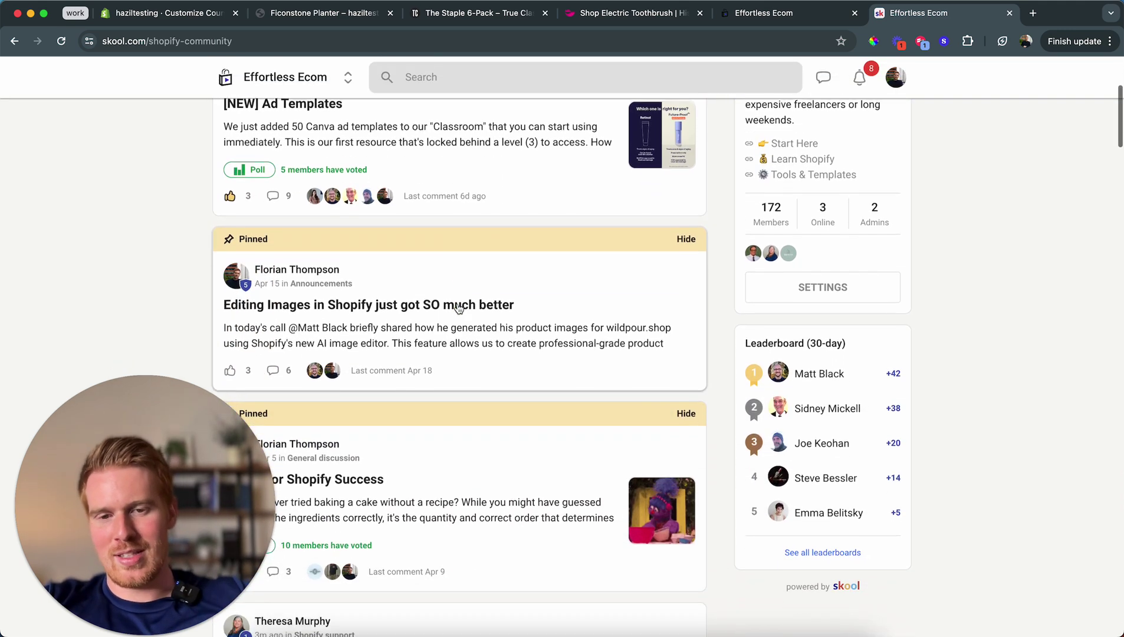
scroll(458, 309, "down", 4)
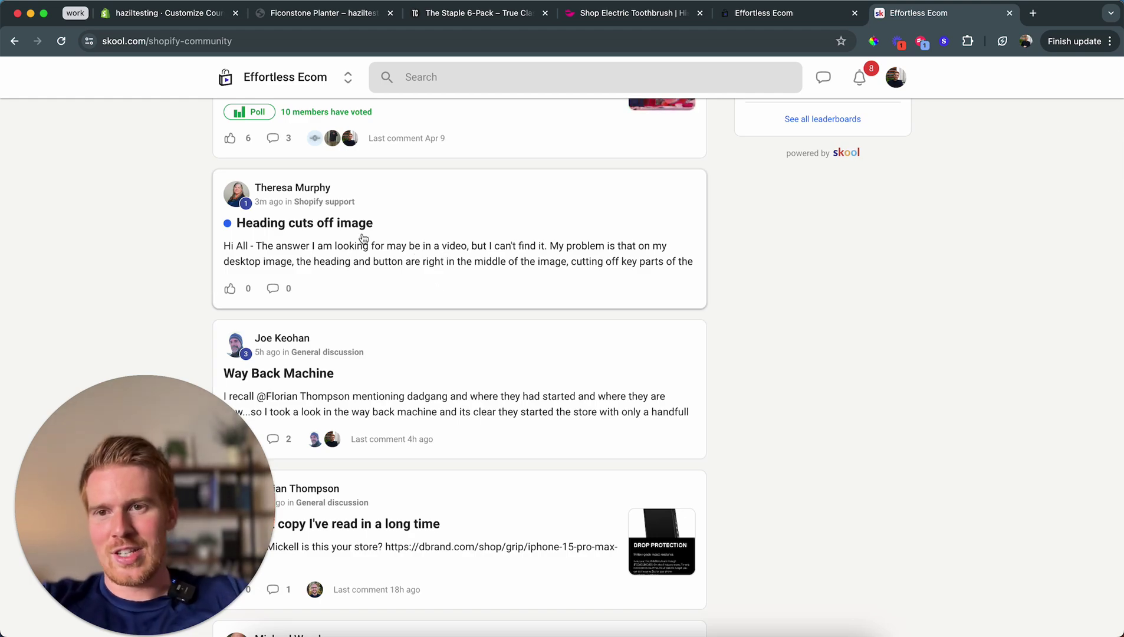
scroll(387, 250, "up", 10)
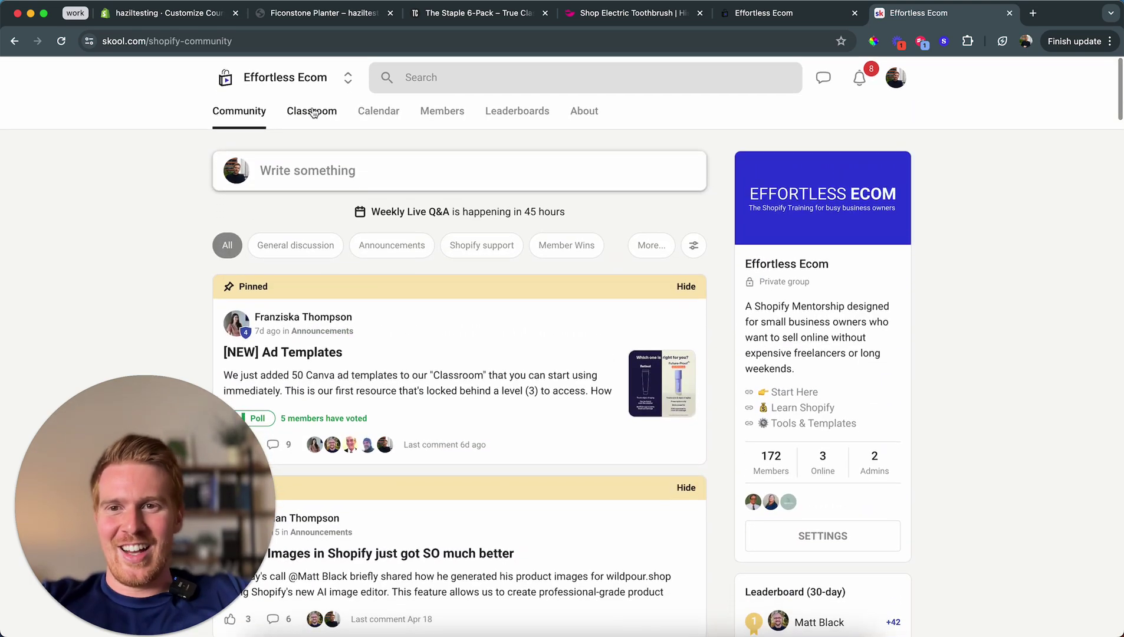
Step: Open the Classroom and enter the Shopify Success Path course
left_click(311, 110)
scroll(336, 291, "down", 2)
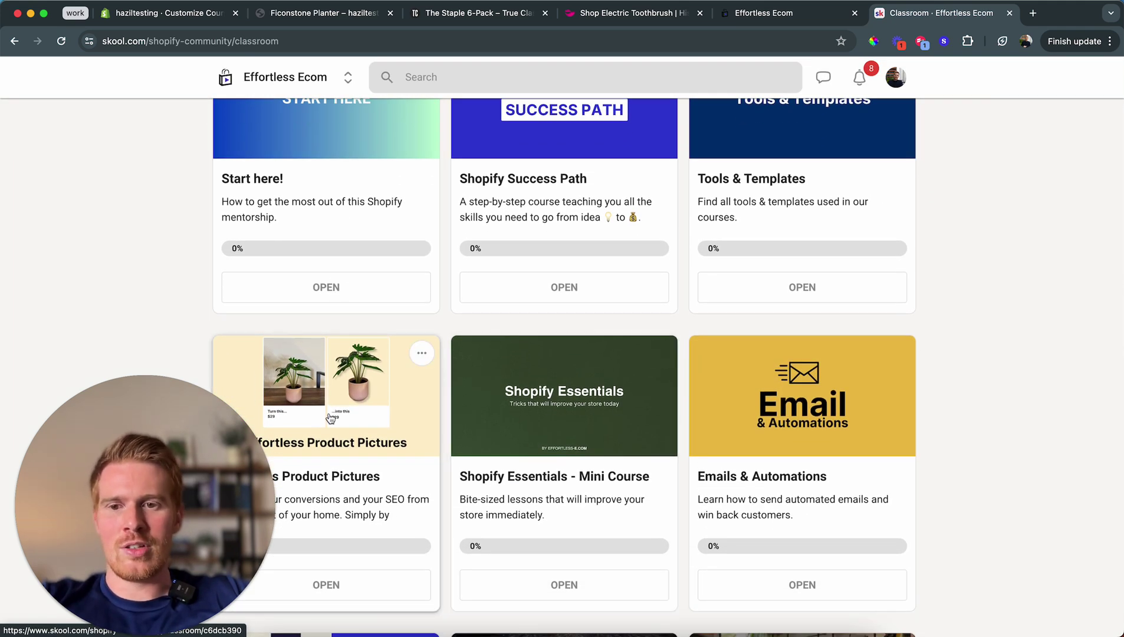
scroll(330, 418, "up", 2)
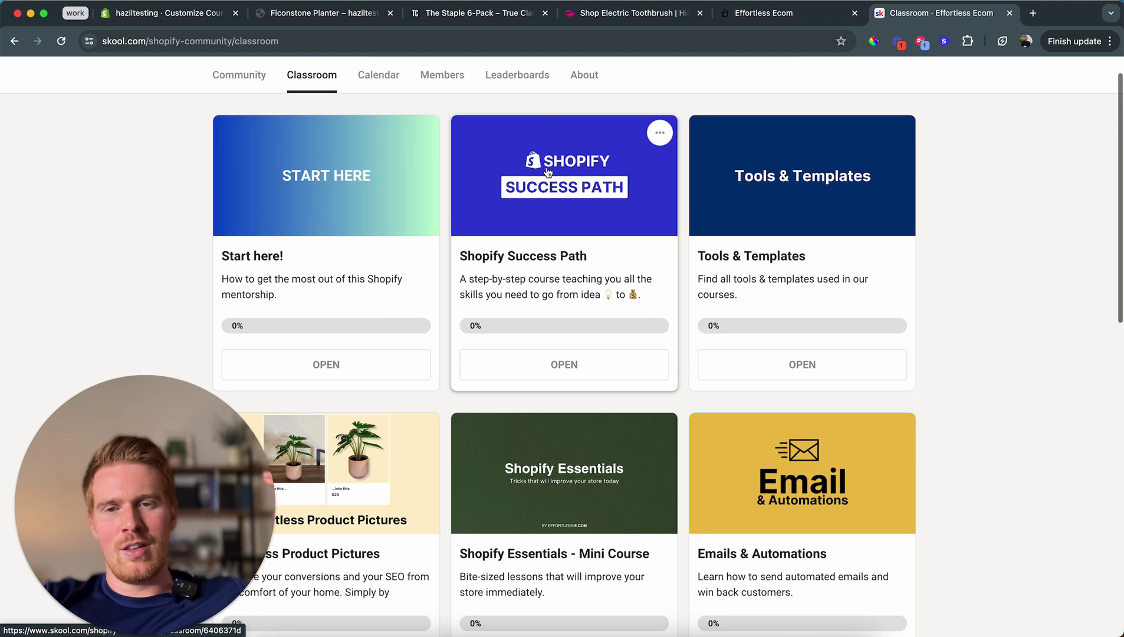
left_click(546, 167)
scroll(416, 332, "down", 2)
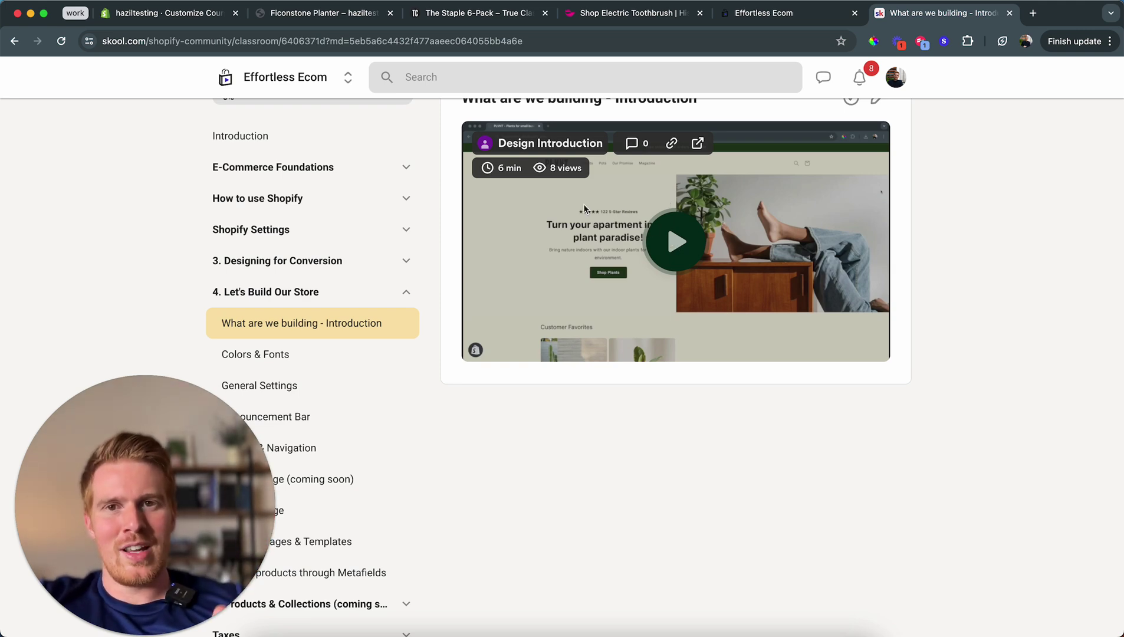
scroll(328, 221, "up", 2)
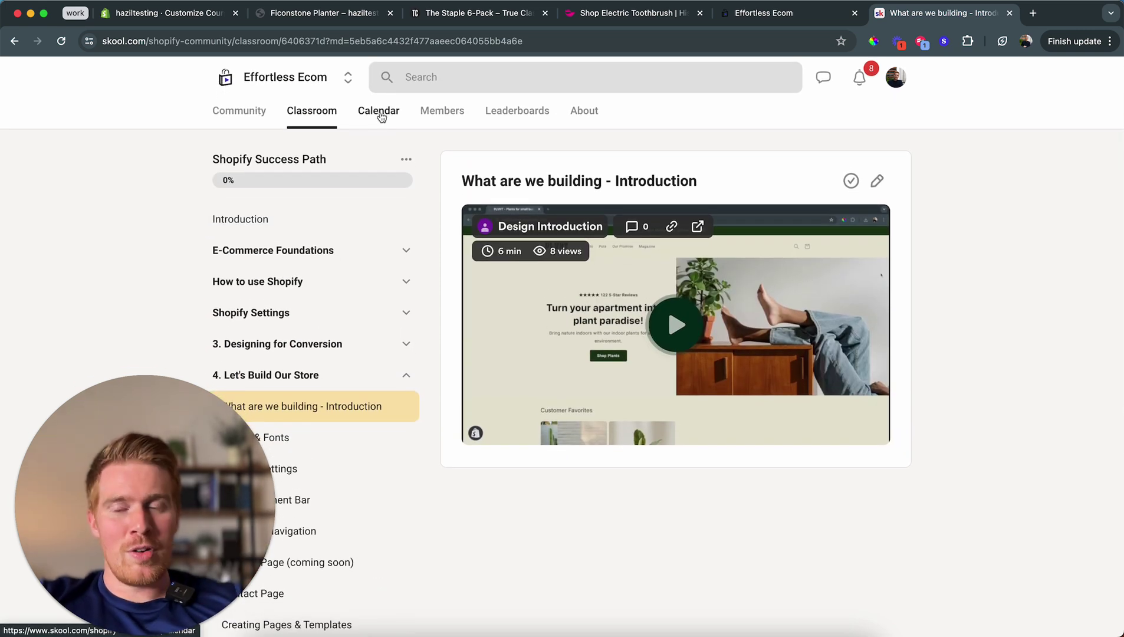
Step: View the June 2024 event calendar, then go back to the Community feed
left_click(381, 118)
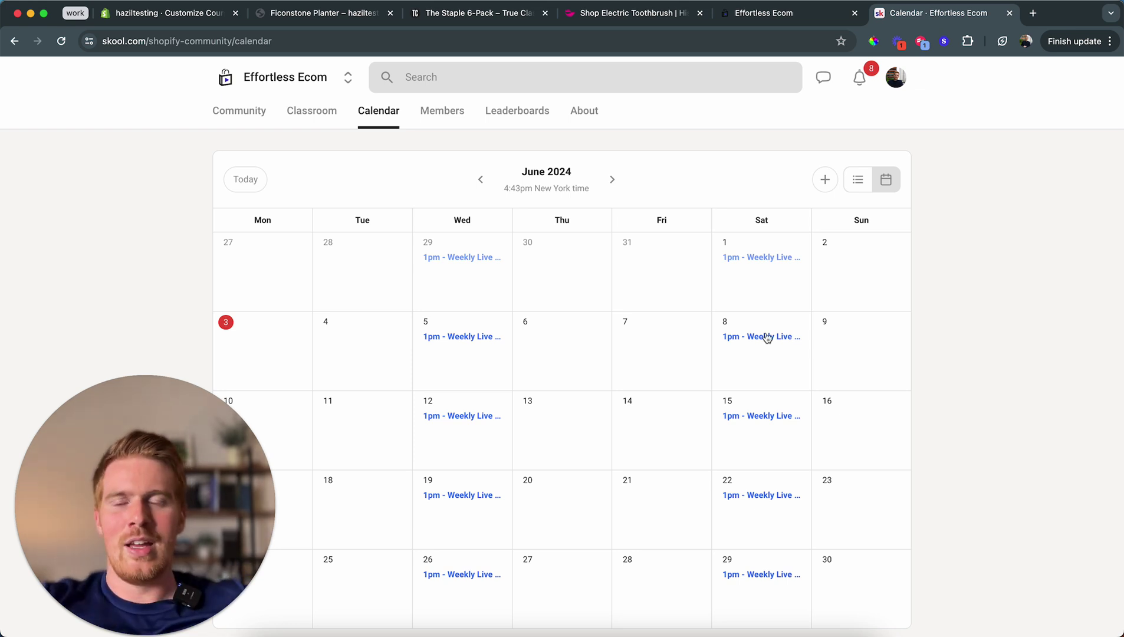
left_click(259, 127)
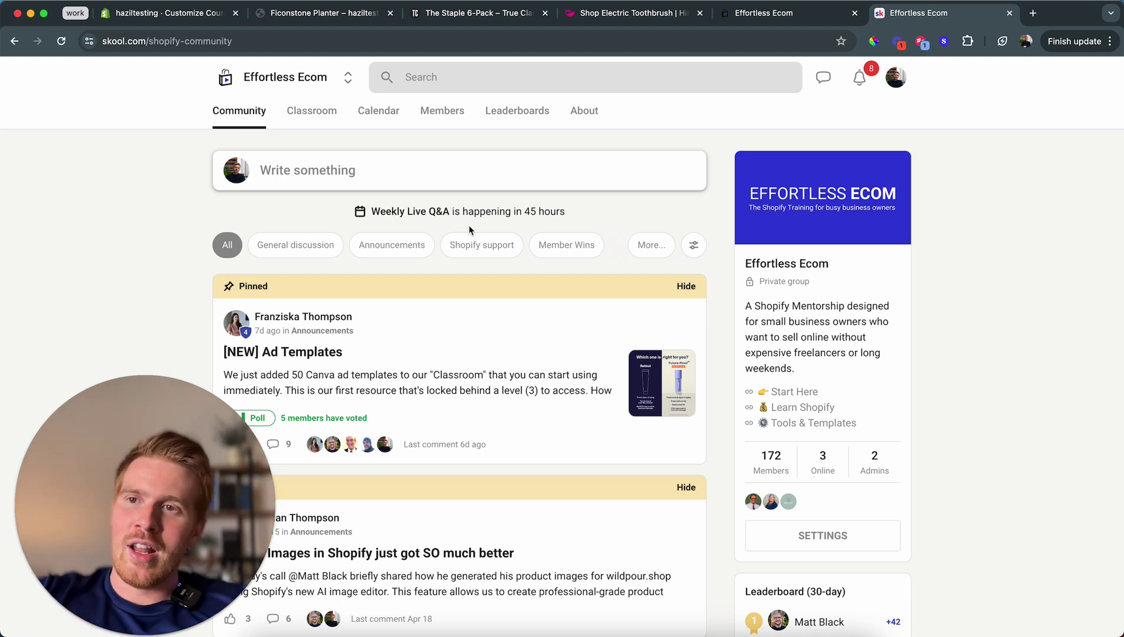
Step: Back in the theme editor, add a Collapsible row block to the Ficus Tineke product information
left_click(168, 13)
scroll(557, 352, "down", 5)
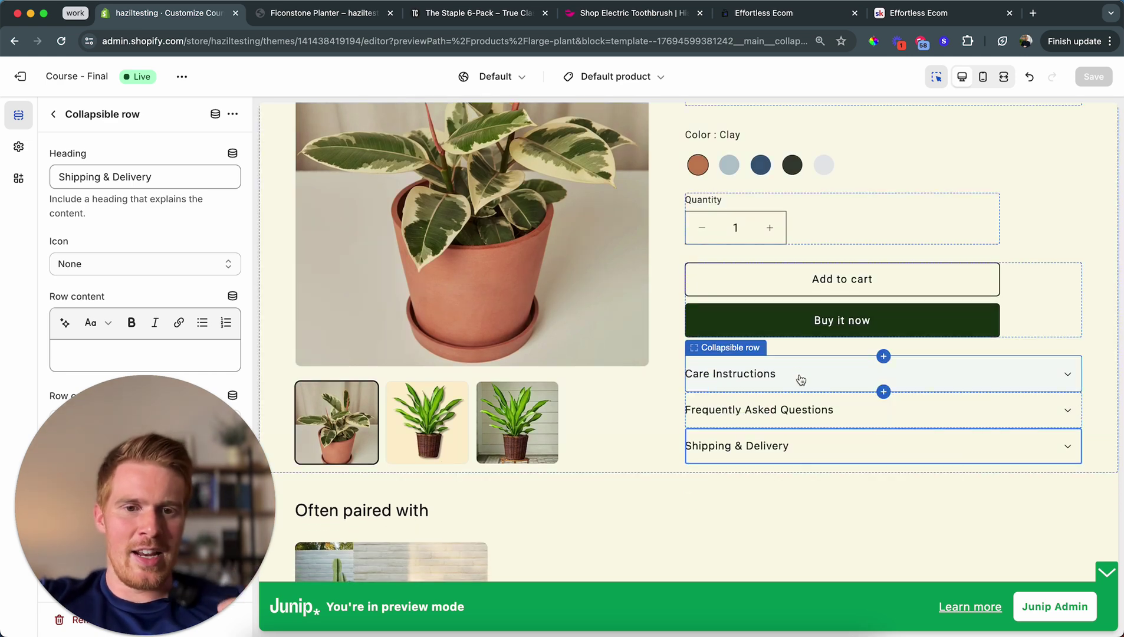
left_click(53, 114)
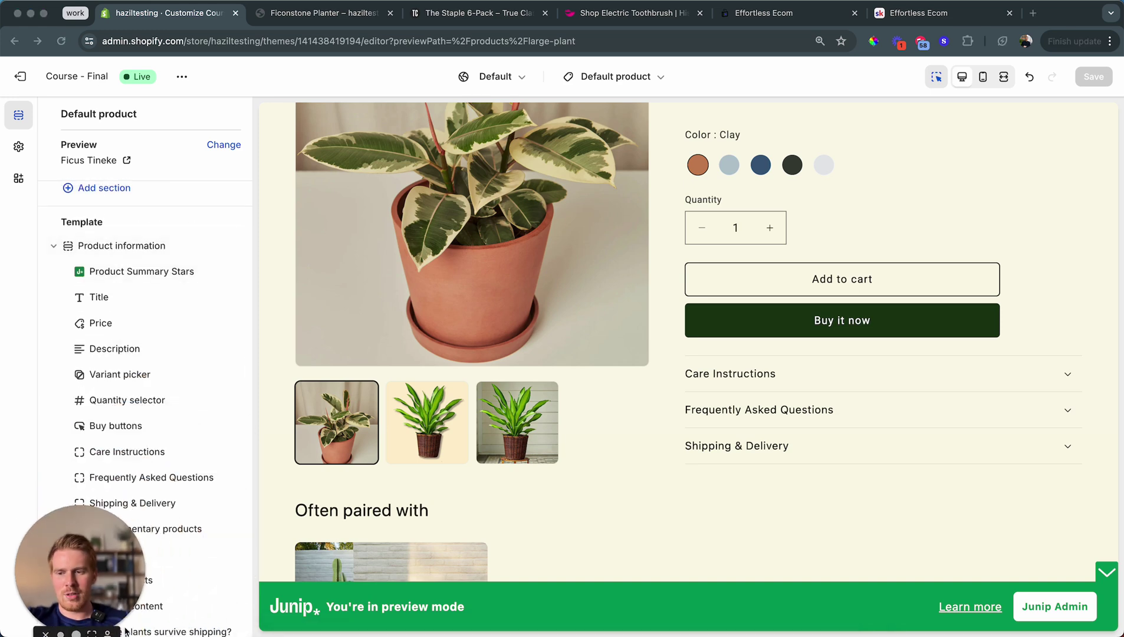
scroll(115, 453, "down", 5)
scroll(115, 453, "down", 3)
scroll(112, 413, "up", 2)
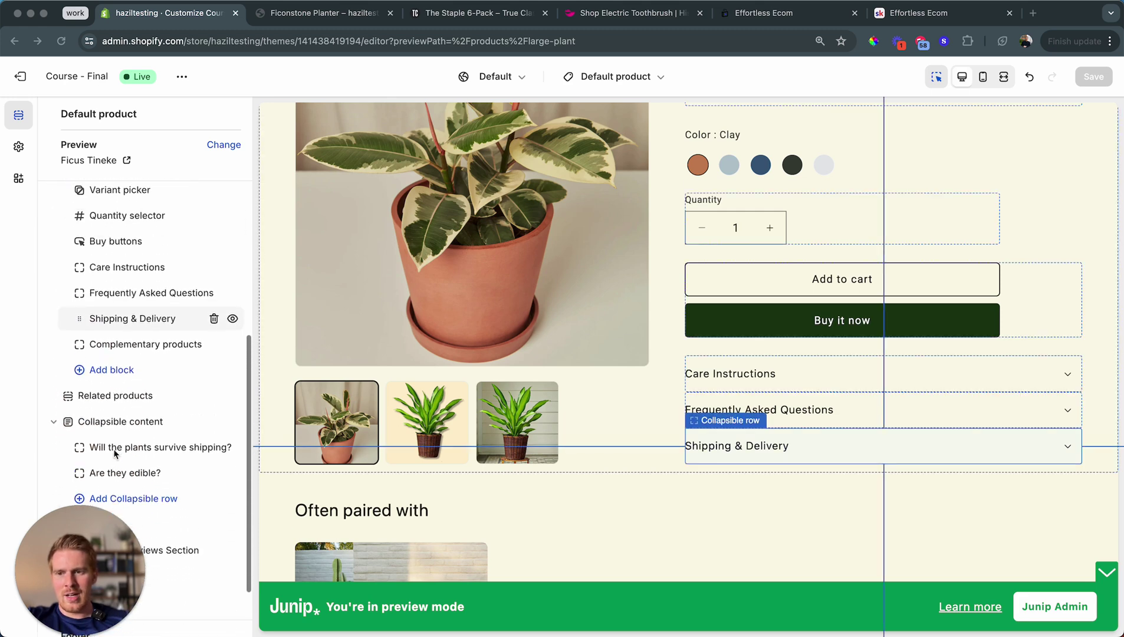
left_click(108, 377)
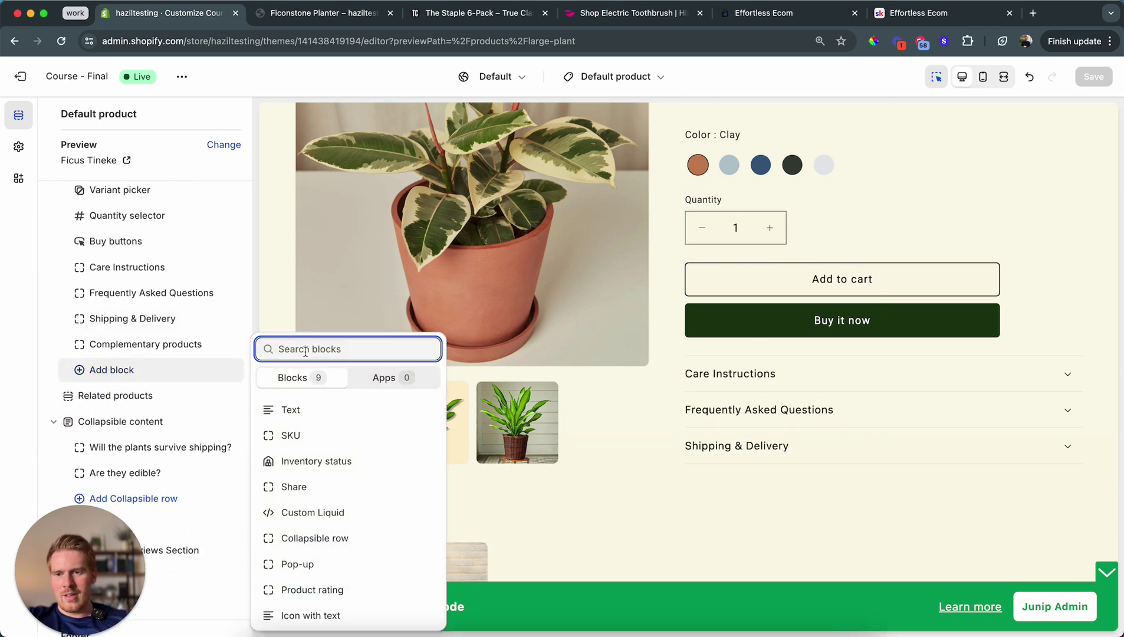
type("coll")
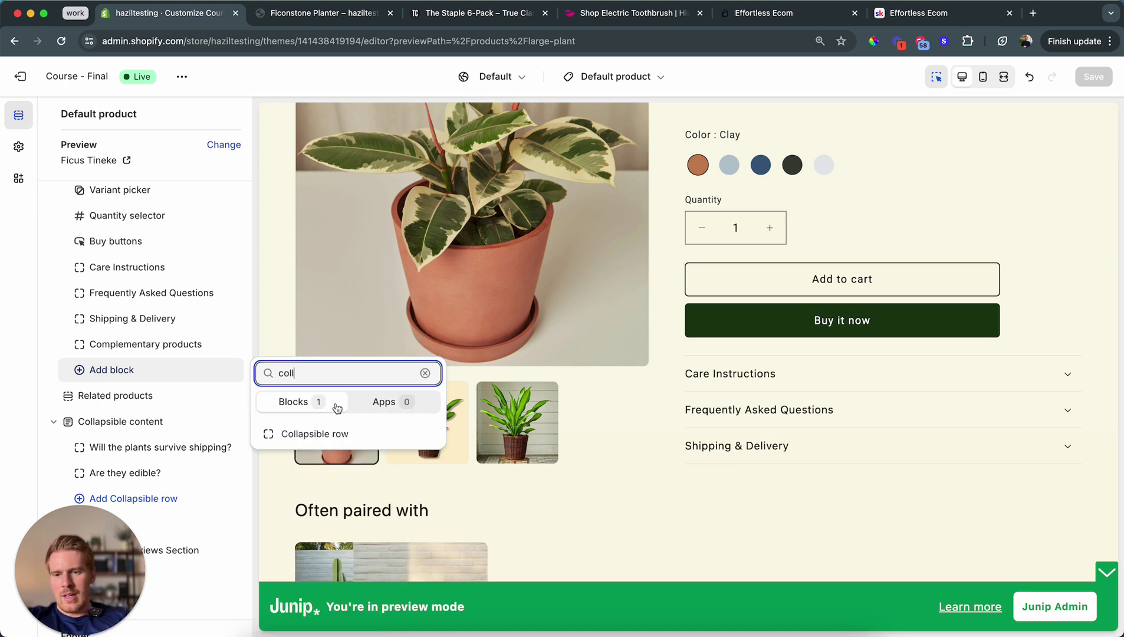
left_click(315, 434)
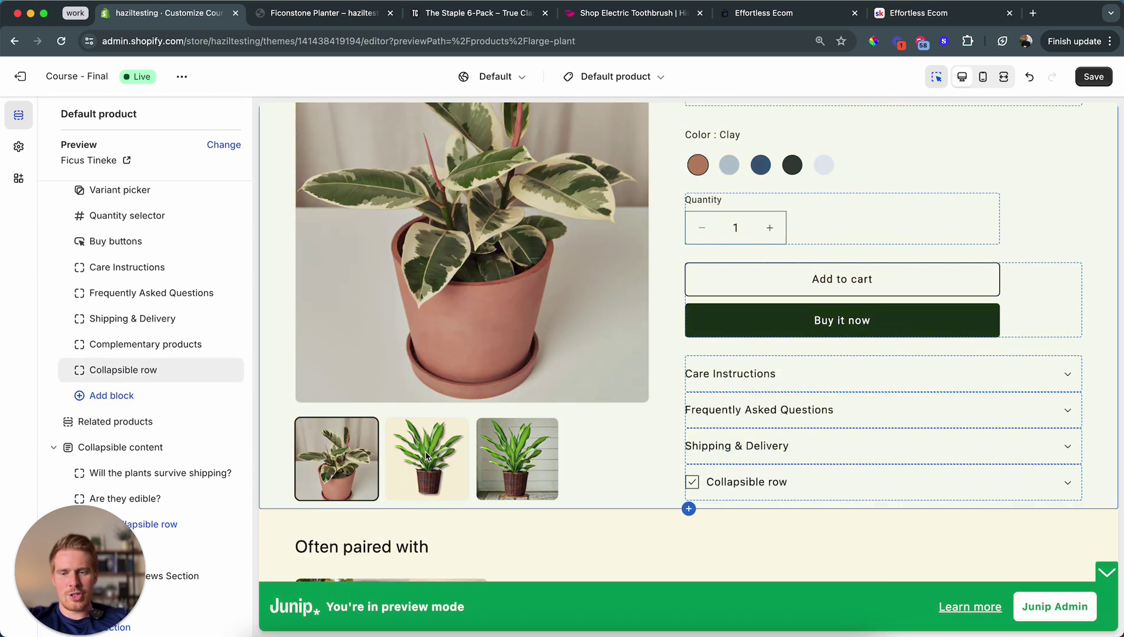
Step: Try the Eye icon on the new collapsible row, clear it, then remove the extra row
left_click(122, 370)
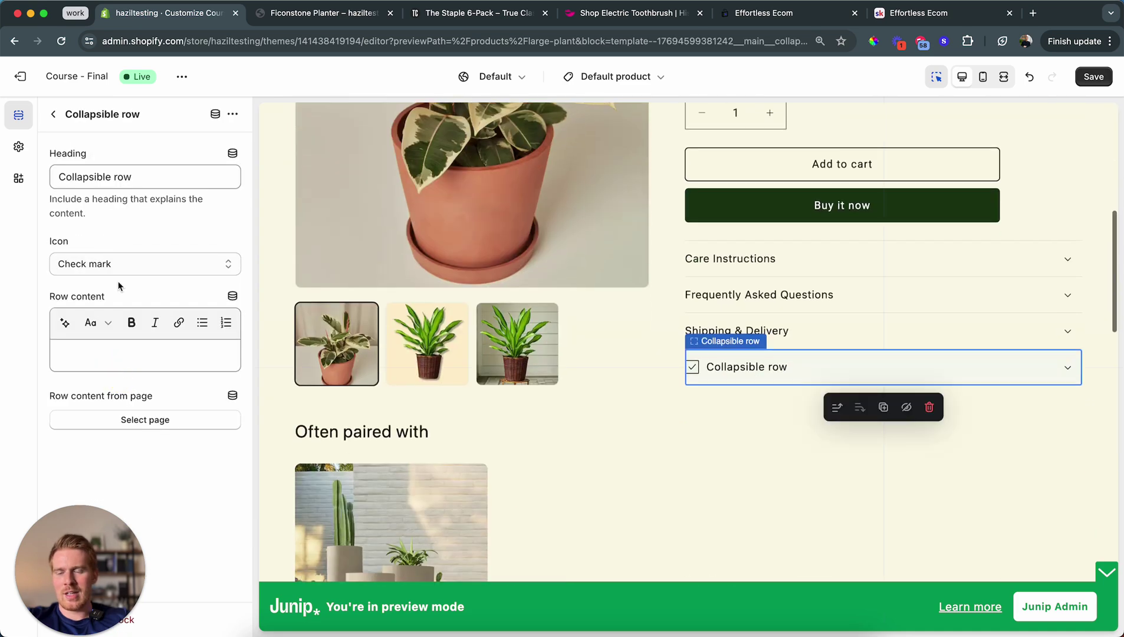
left_click(128, 265)
left_click(103, 332)
left_click(110, 263)
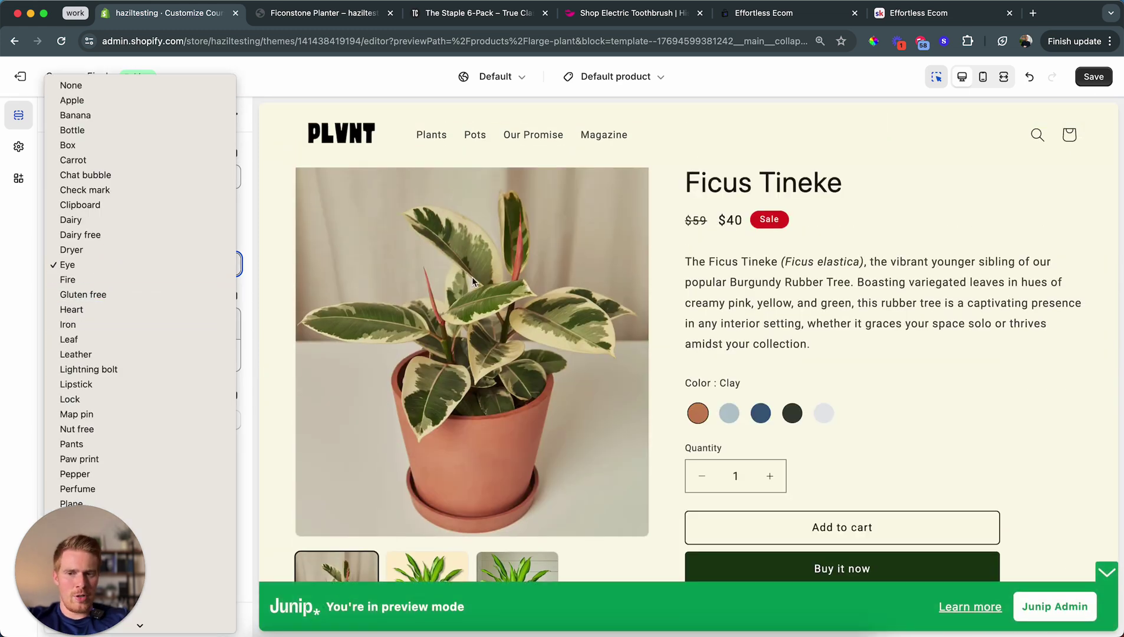
left_click(67, 81)
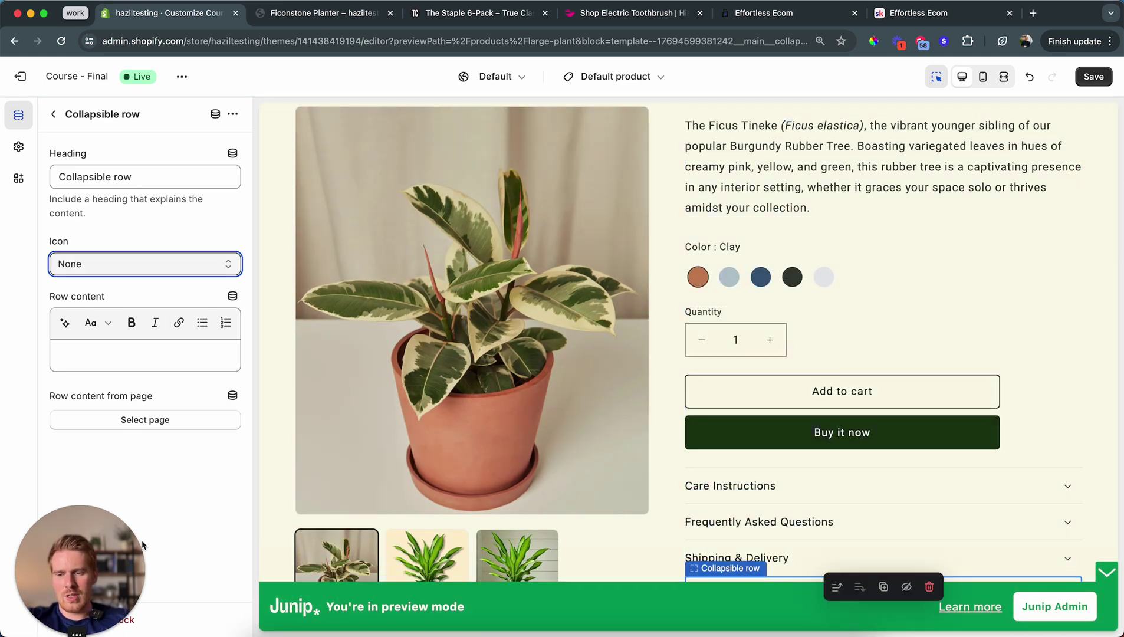
left_click(115, 619)
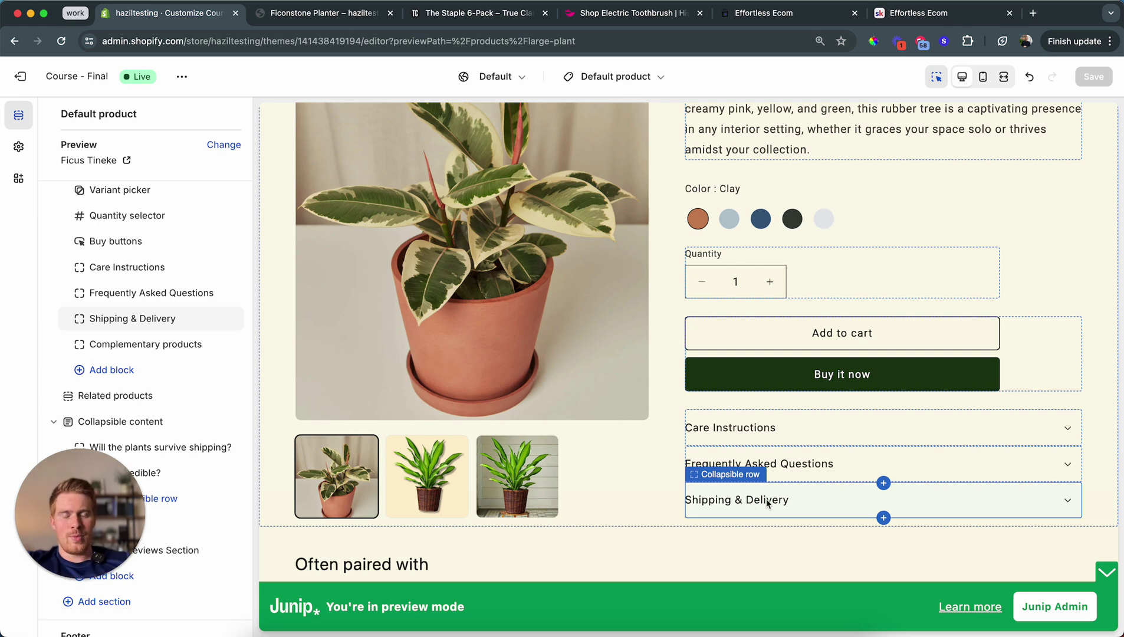
Step: Enter 'Water twice per week.' as the Care Instructions row content
left_click(767, 501)
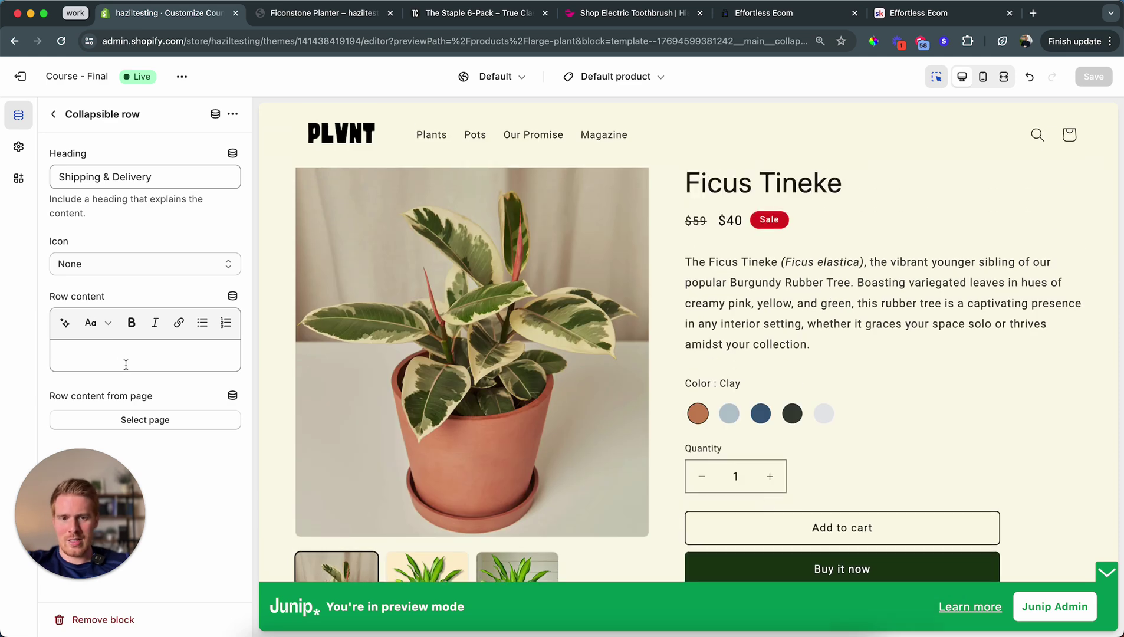
left_click(175, 350)
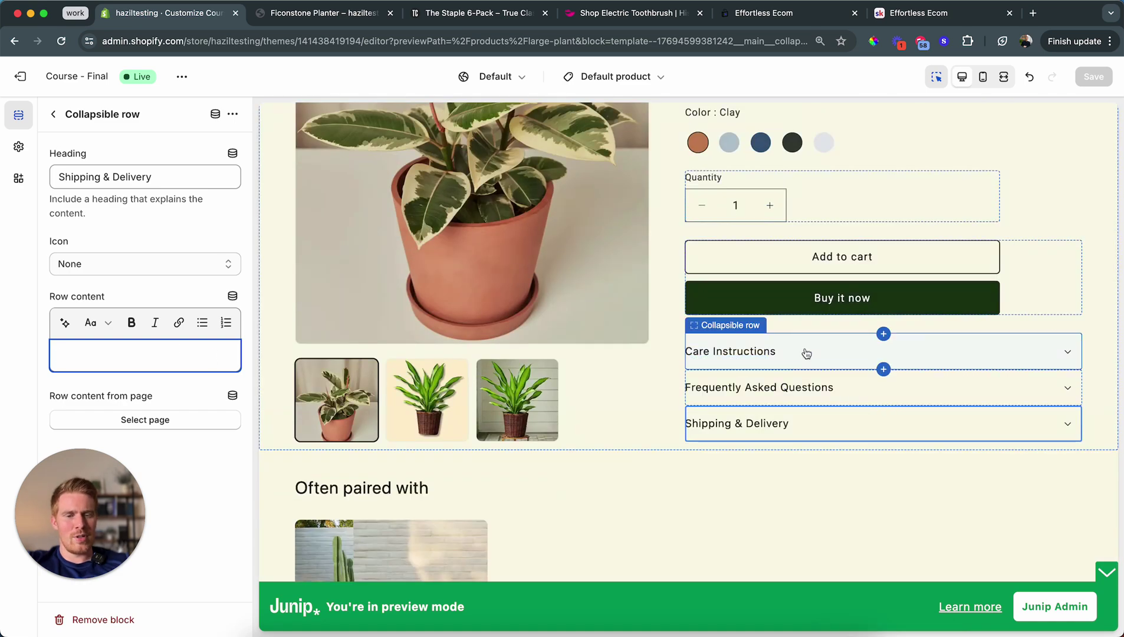
left_click(805, 353)
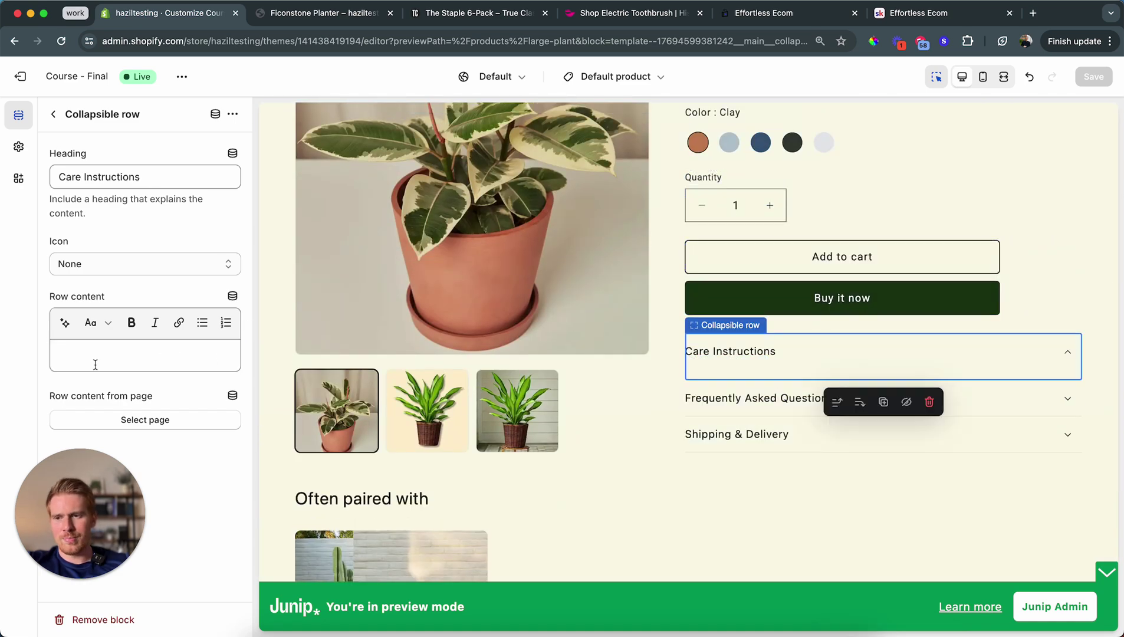
left_click(116, 364)
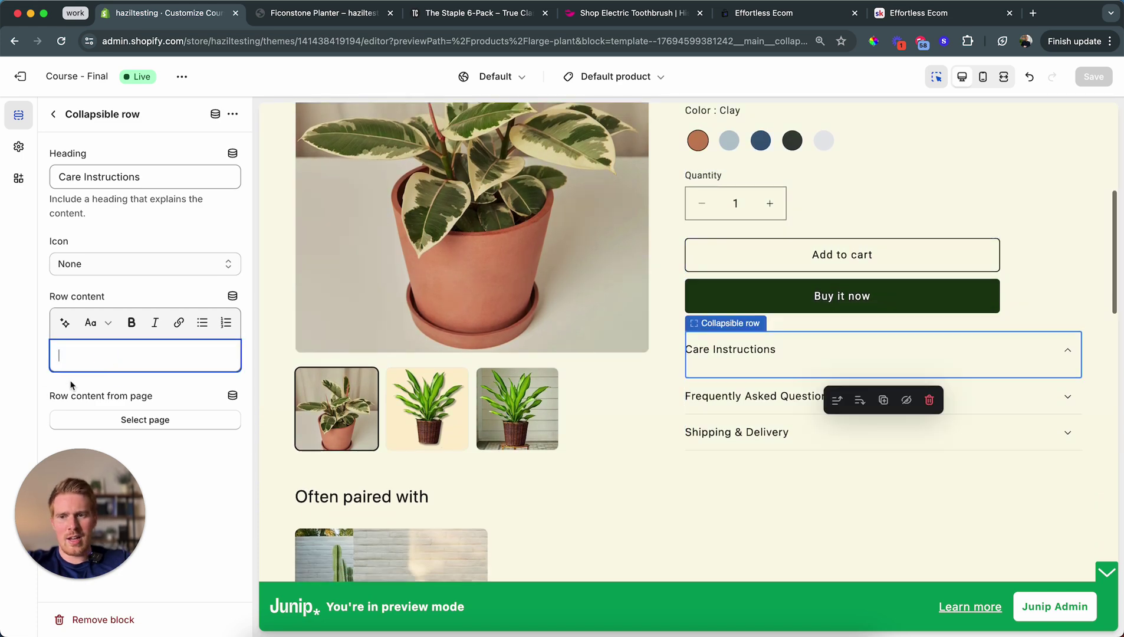
type("Water twice per week.")
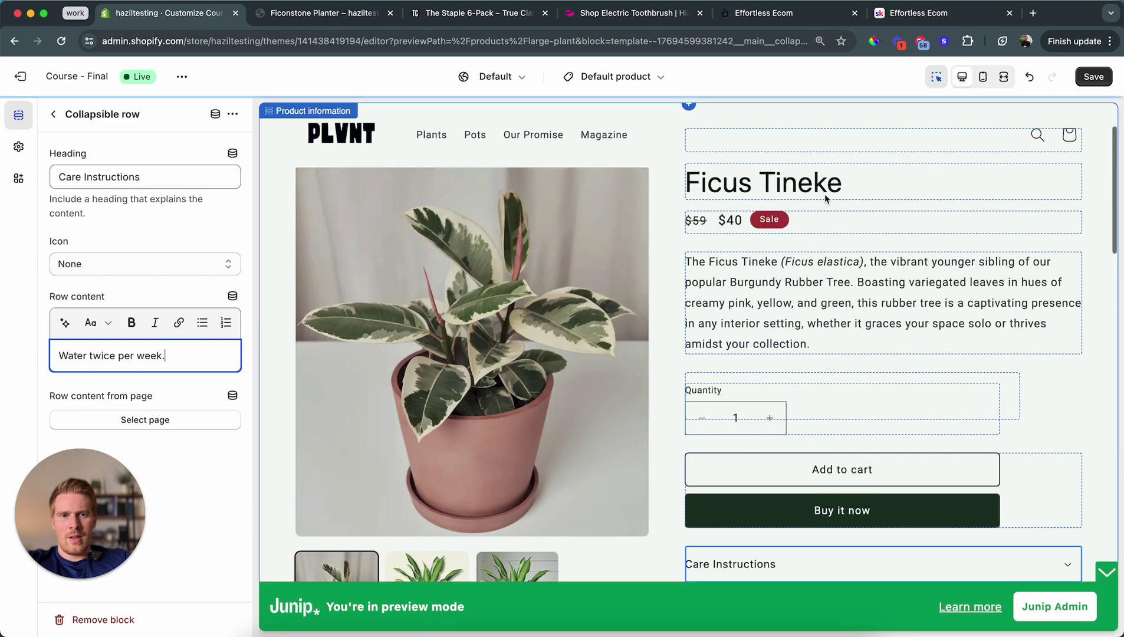
Step: Save the theme and preview the Ficonstone Planter product from Often paired with
left_click(1091, 76)
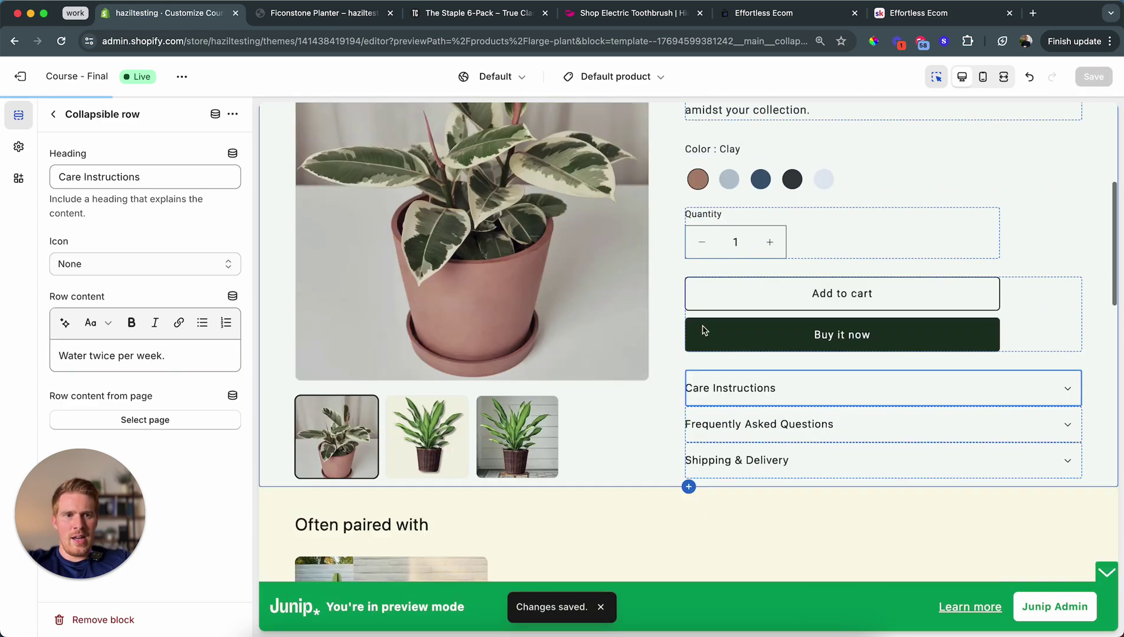
scroll(702, 346, "down", 5)
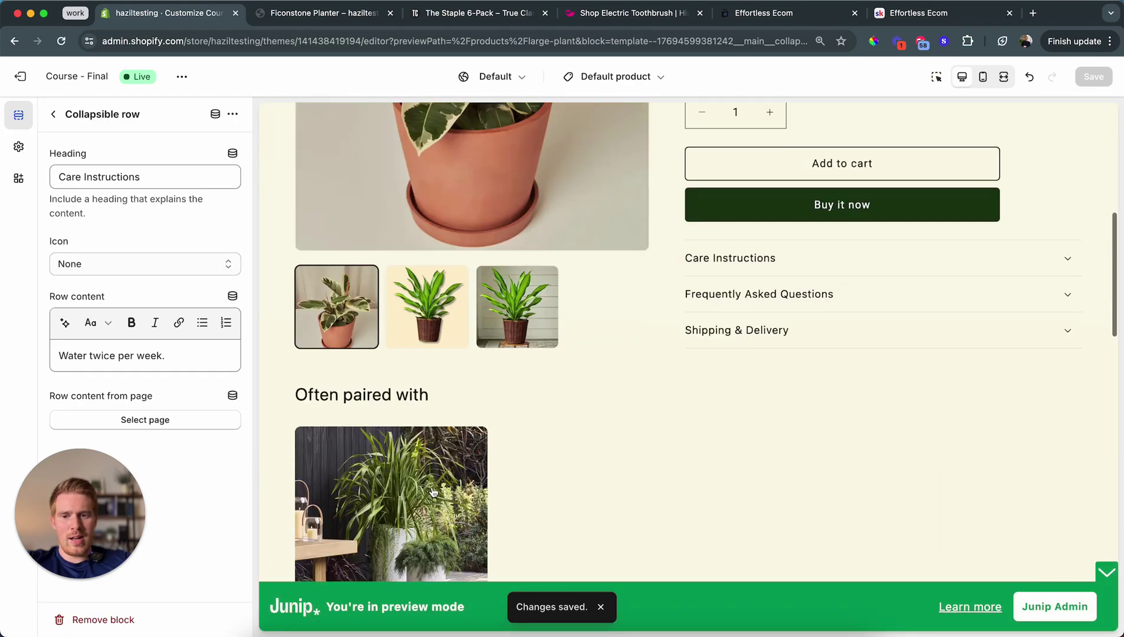
left_click(434, 491)
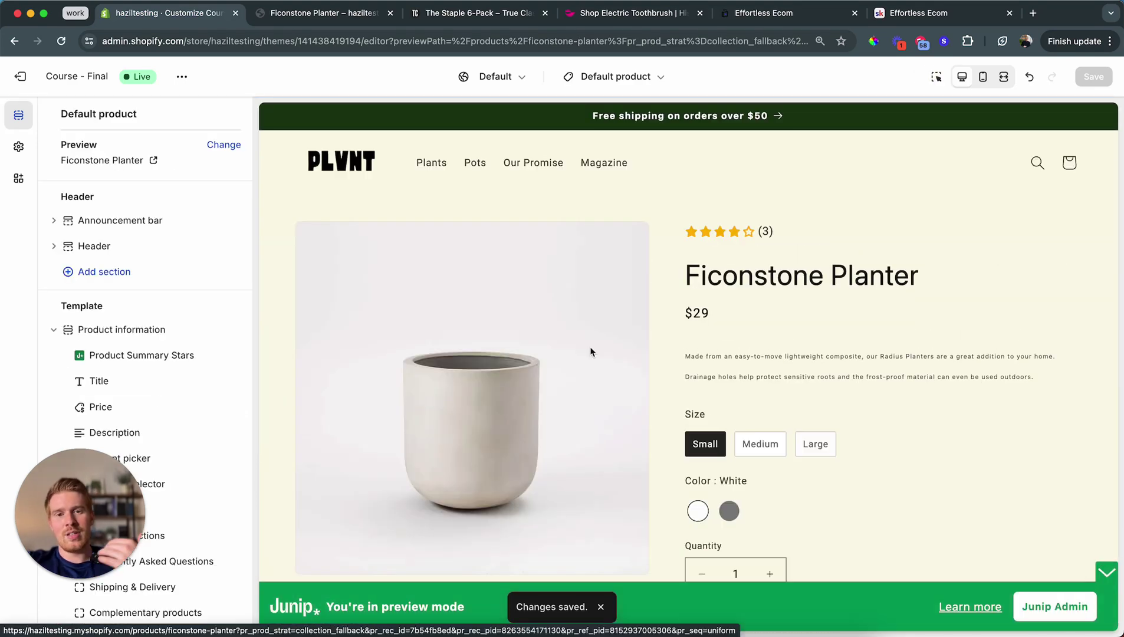
Step: Expand Care Instructions on the Ficonstone Planter preview and turn on the block inspector
scroll(757, 294, "down", 6)
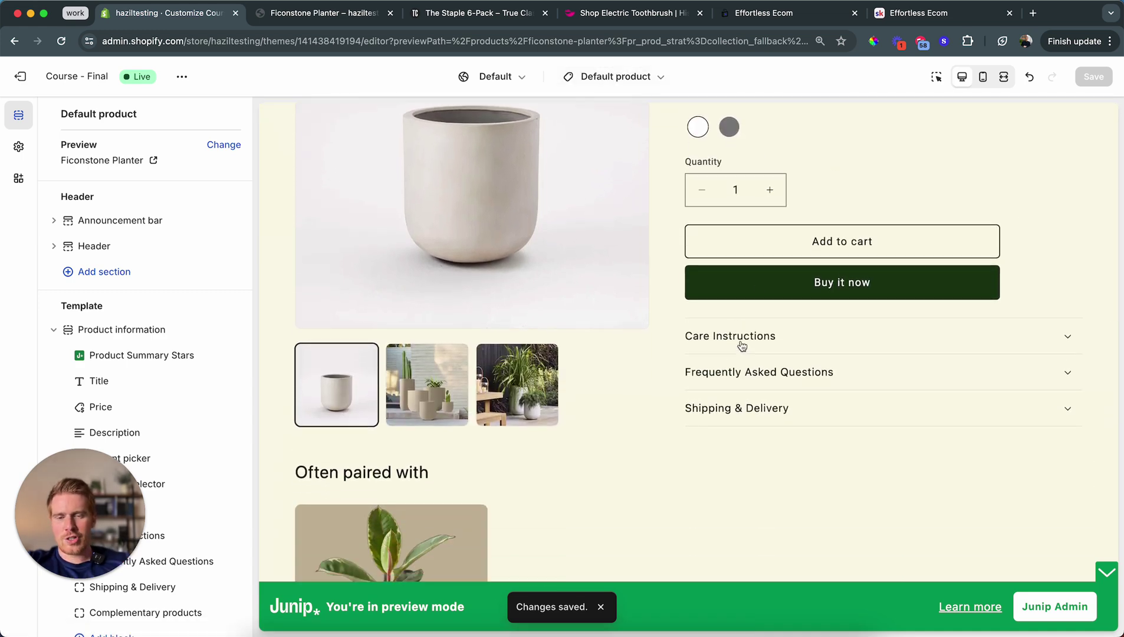
left_click(741, 346)
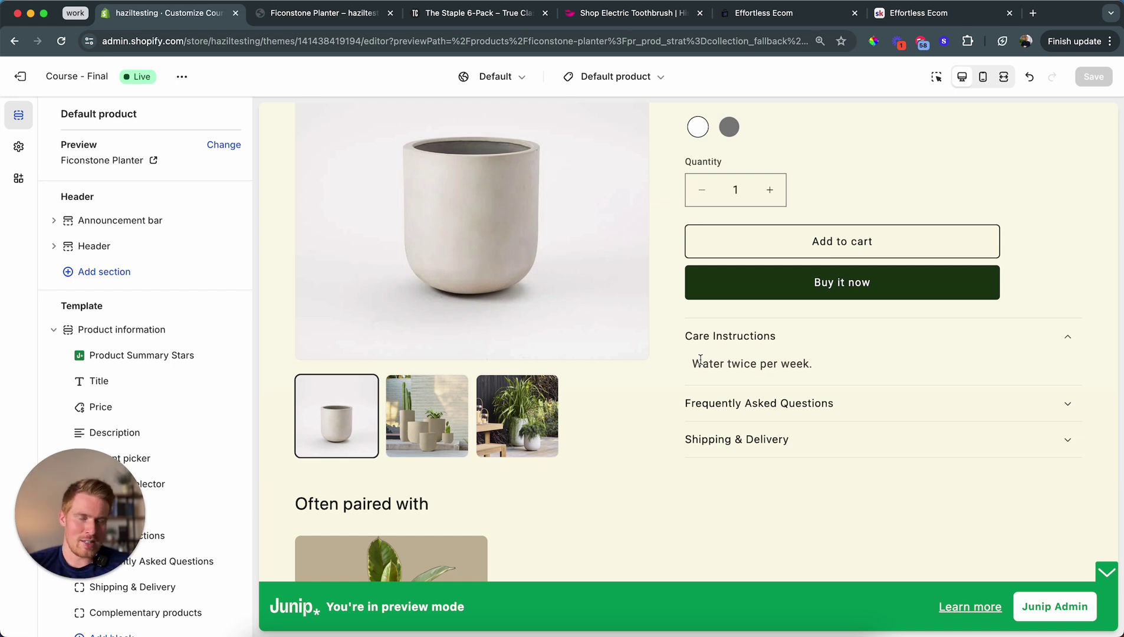
left_click(936, 81)
left_click(797, 366)
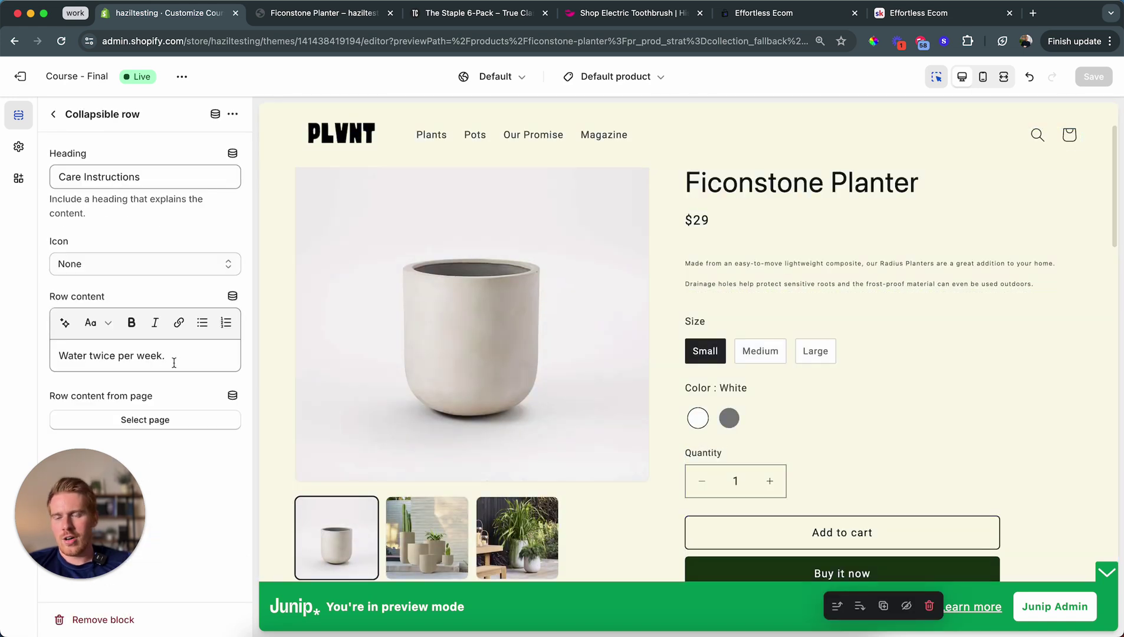
left_click_drag(178, 356, 75, 352)
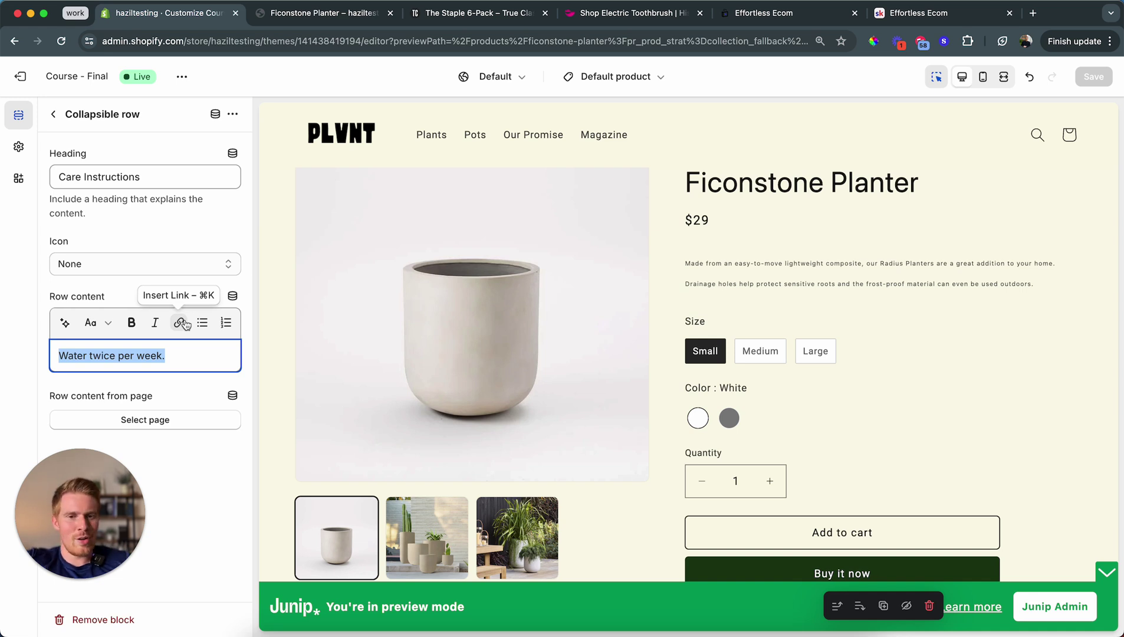
scroll(392, 210, "down", 7)
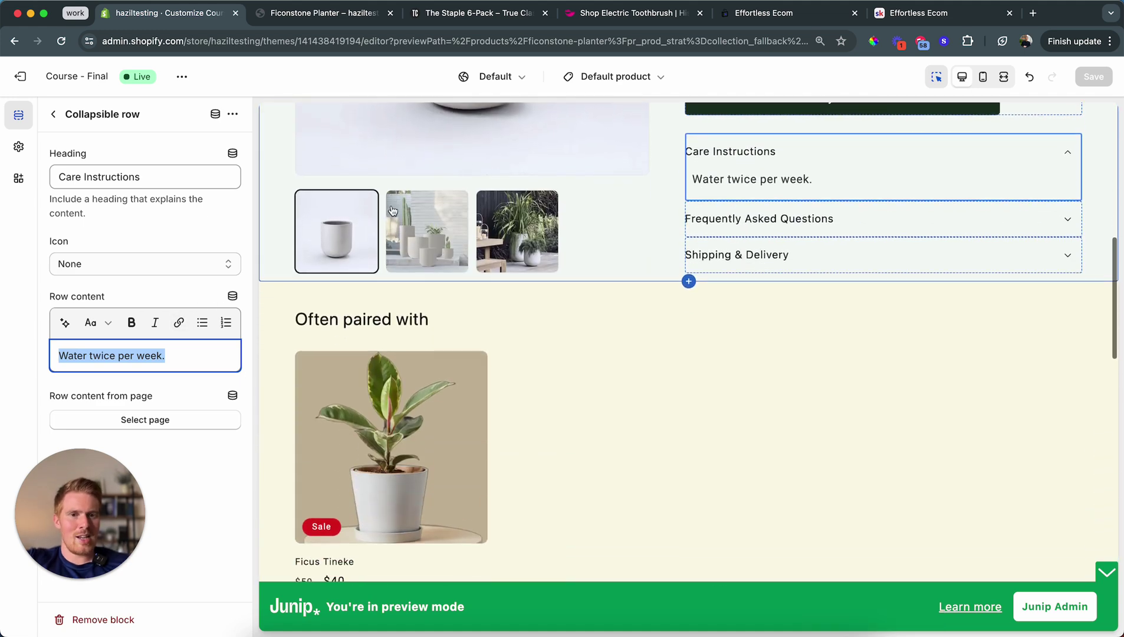
scroll(708, 265, "up", 6)
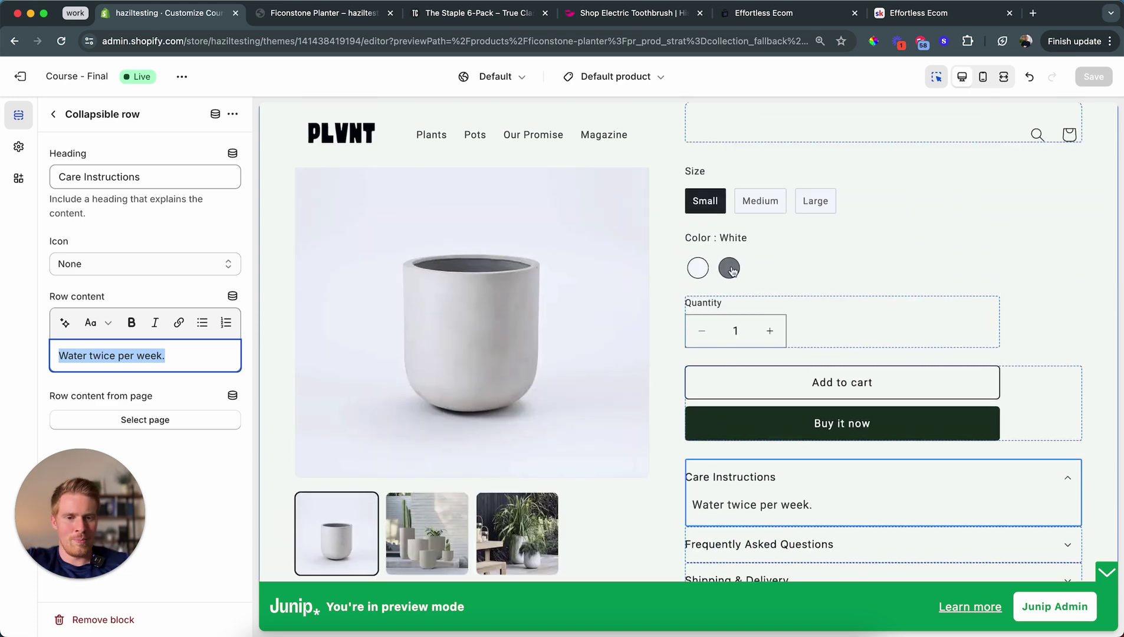
scroll(793, 534, "down", 2)
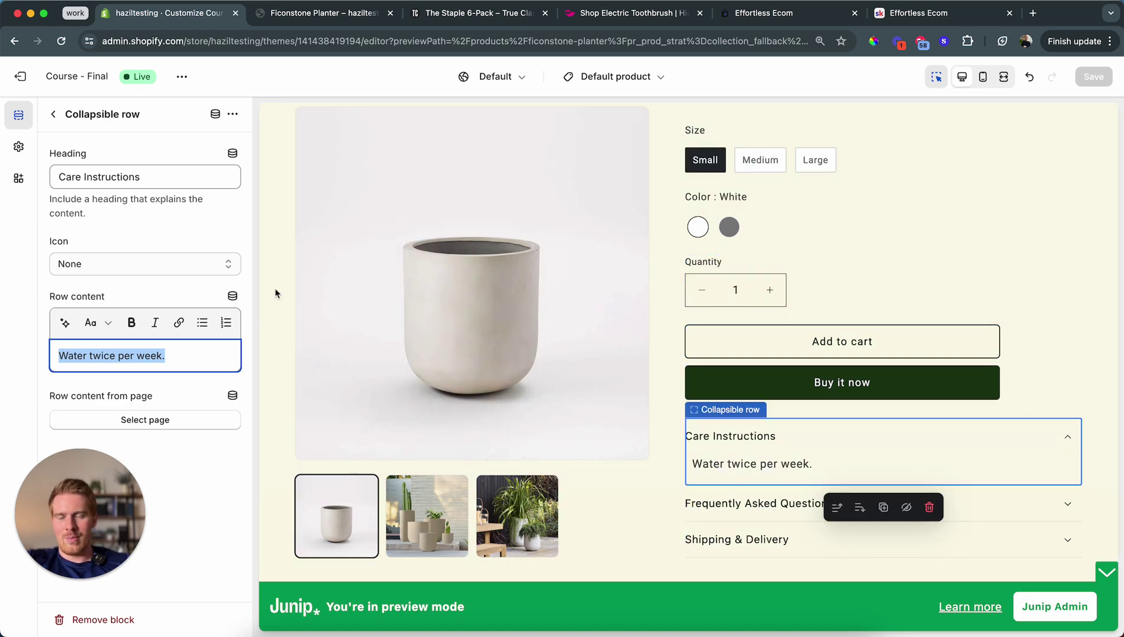
scroll(525, 316, "up", 5)
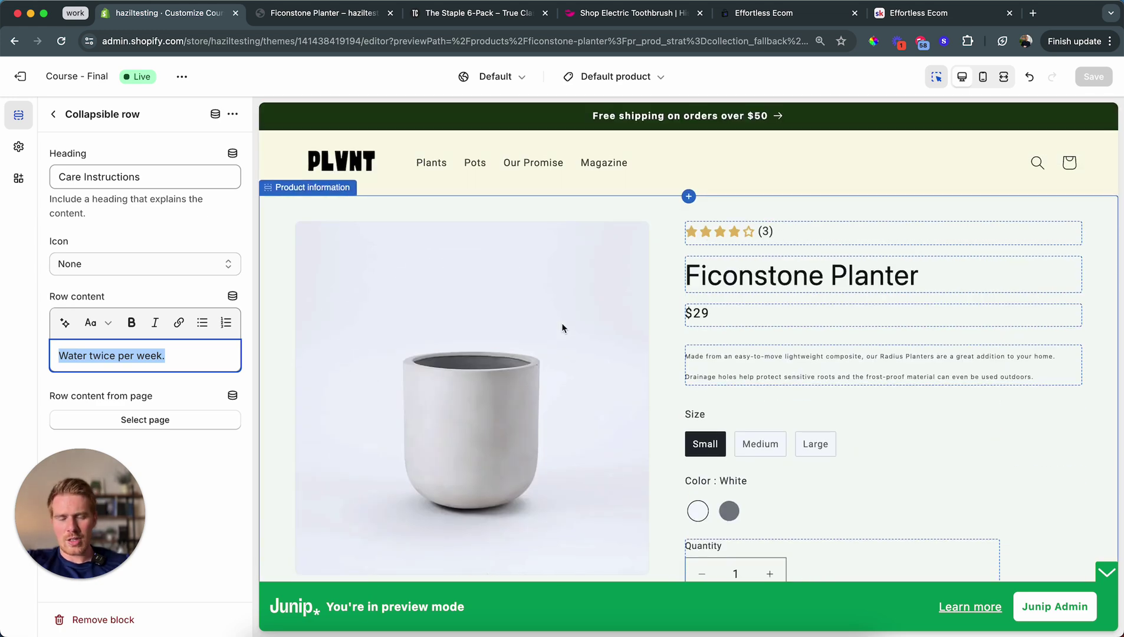
scroll(561, 323, "down", 7)
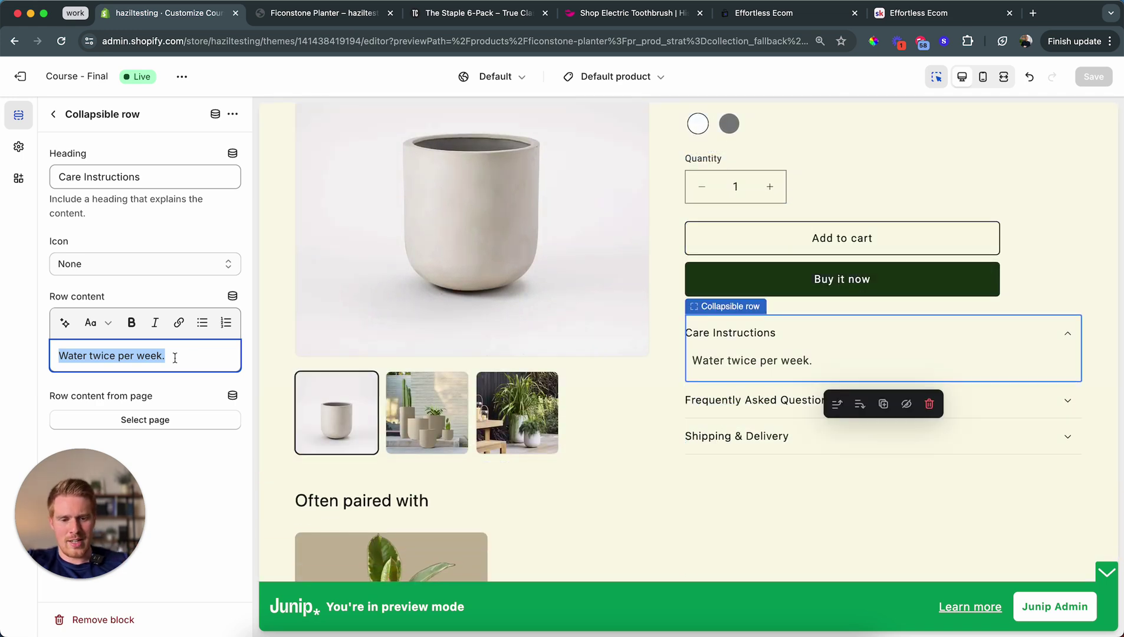
Step: Clear the Care Instructions text, set Shipping & Delivery to 'Shipping takes 2-4 business days.', and save
key("BackSpace")
left_click(740, 442)
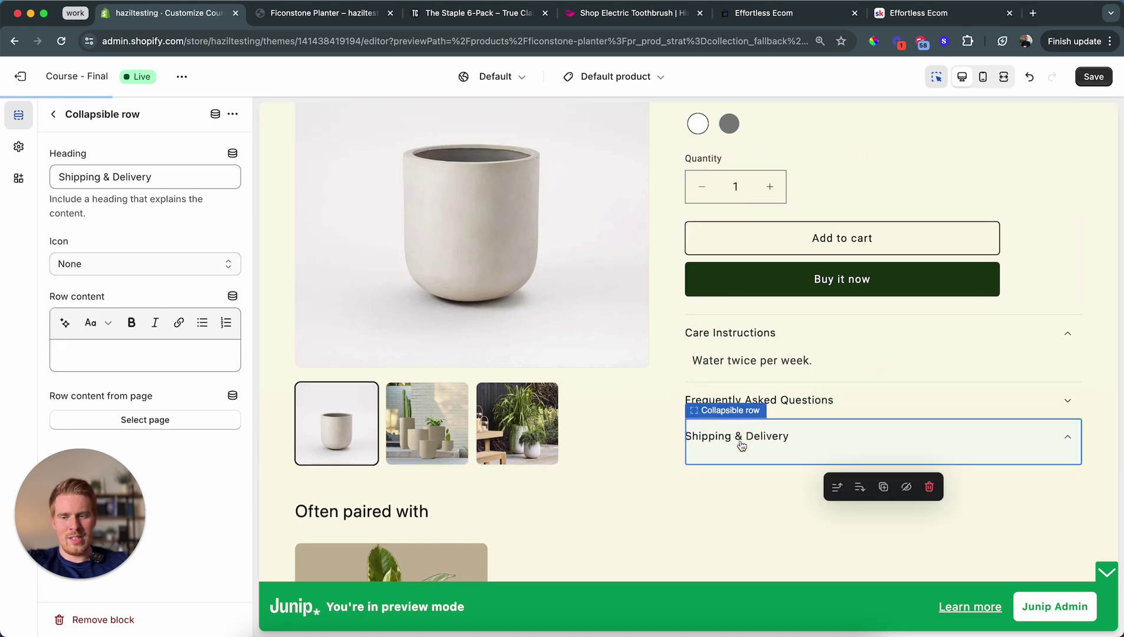
left_click(128, 362)
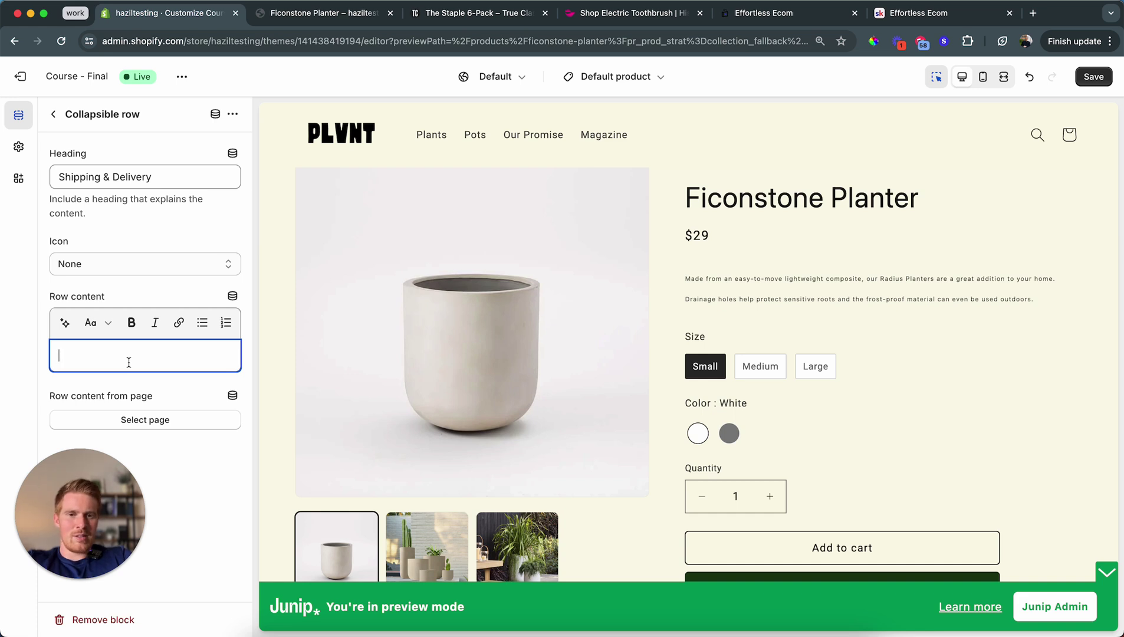
type("Shi")
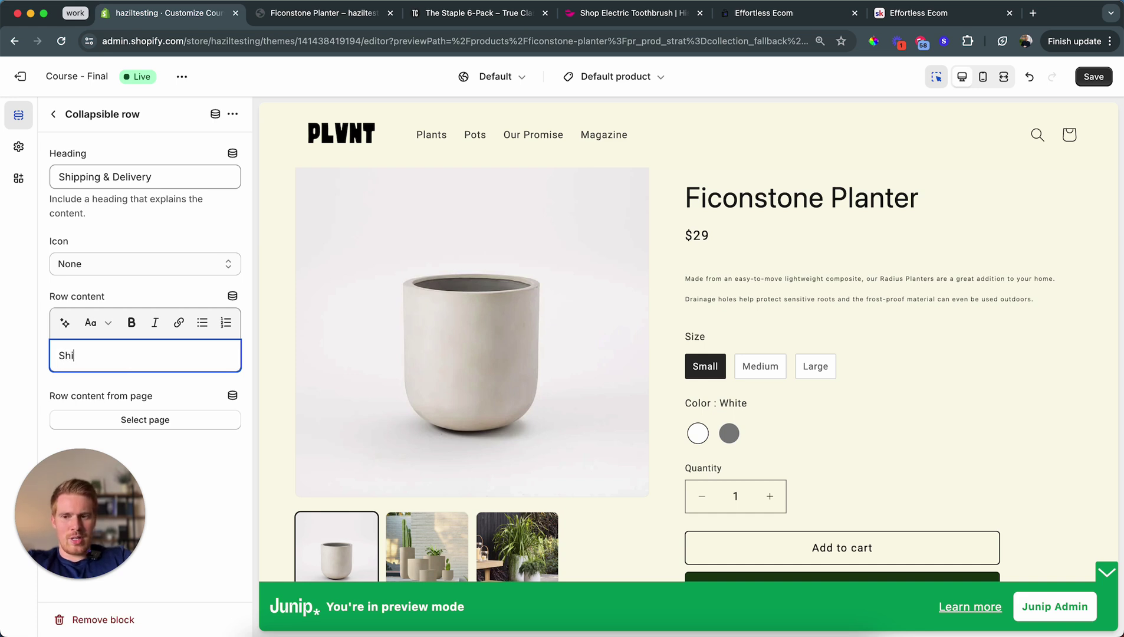
type("pping takes ")
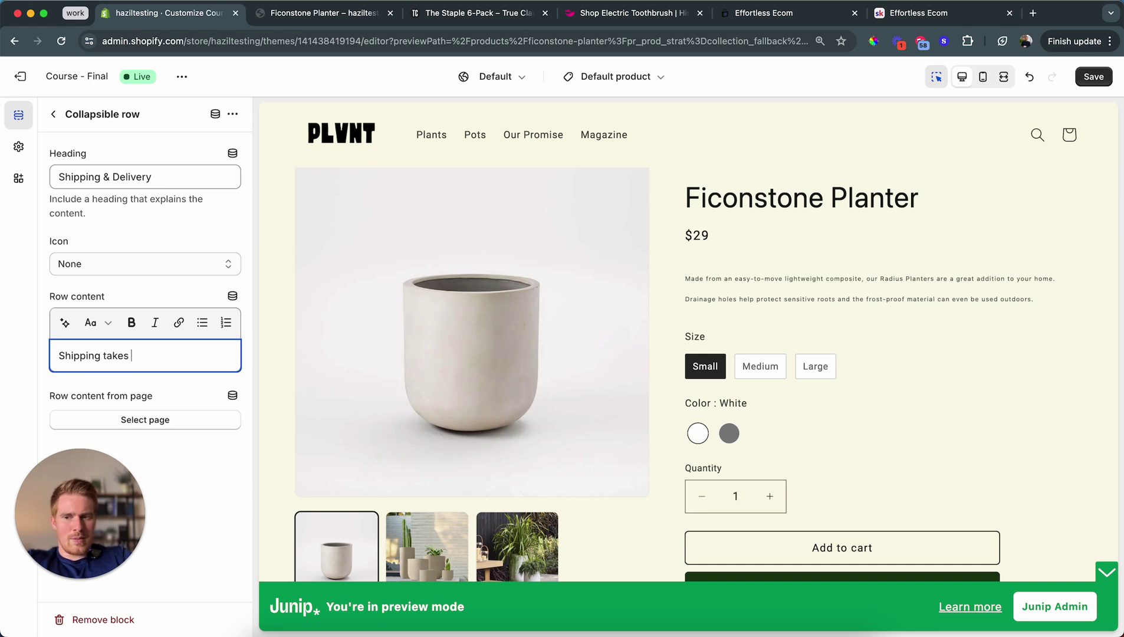
type("2-")
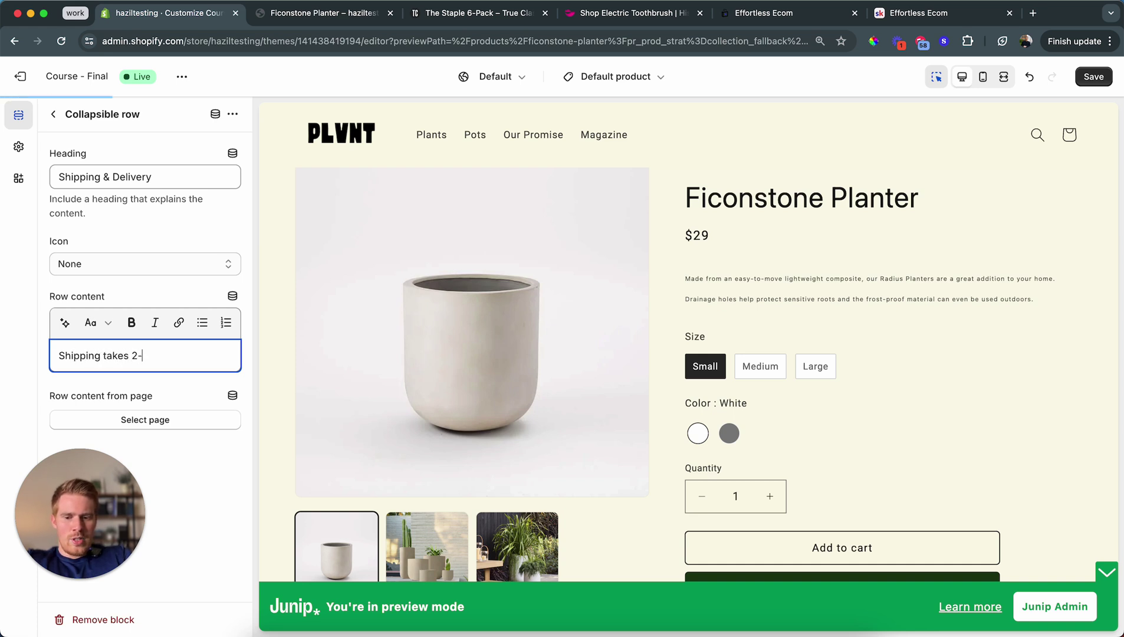
type("4 business days.")
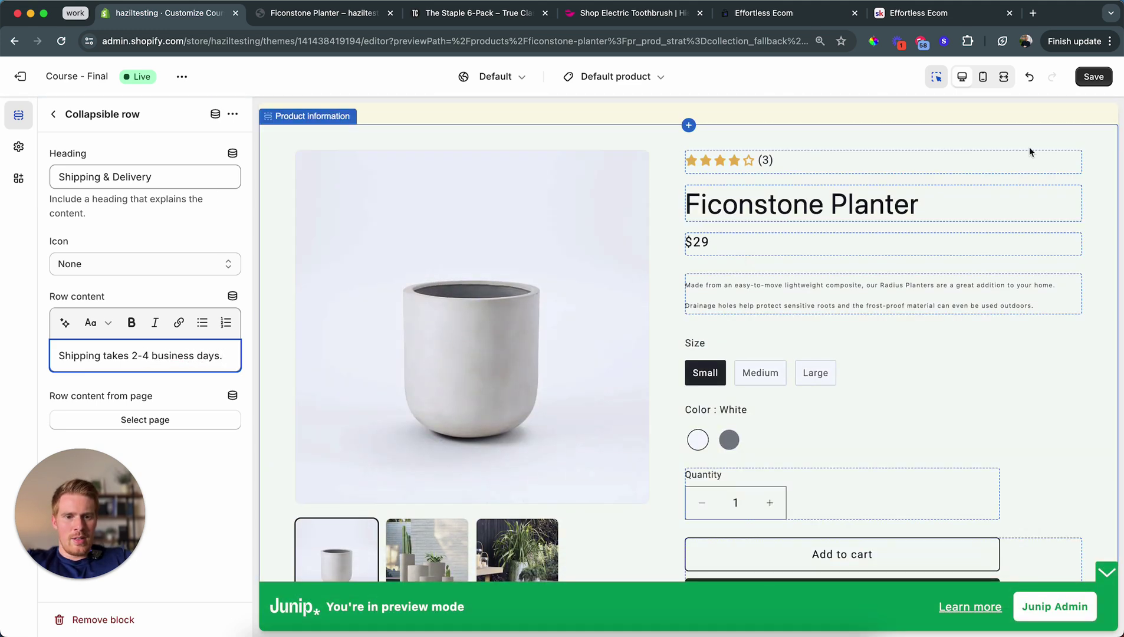
key("super+s")
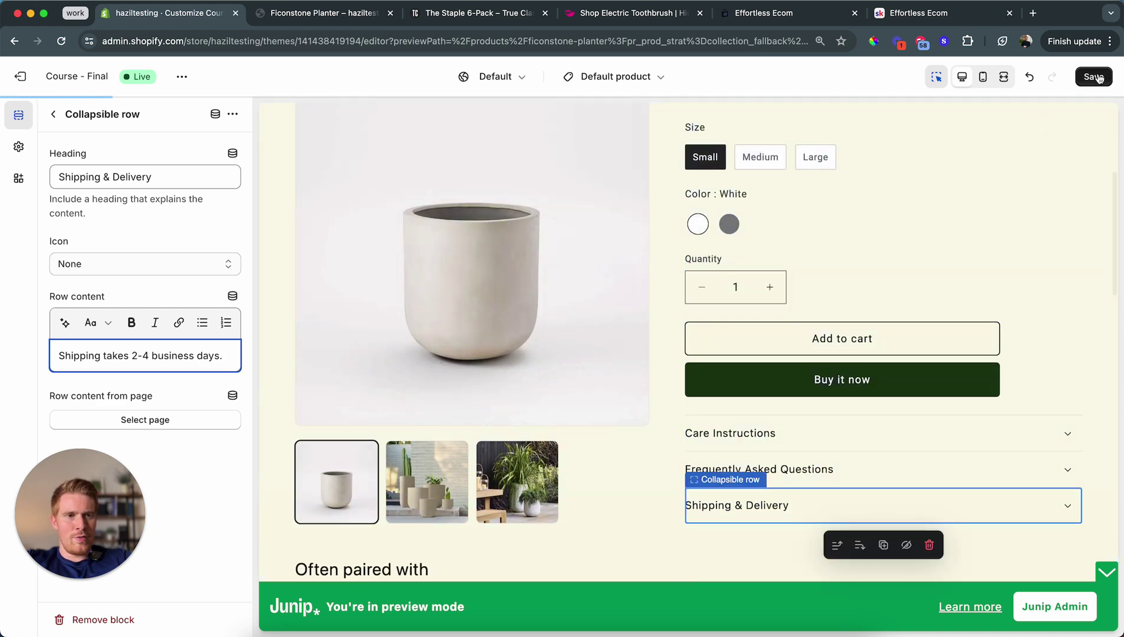
Step: Turn off the inspector and expand Shipping & Delivery on the preview to check its text
scroll(927, 374, "down", 3)
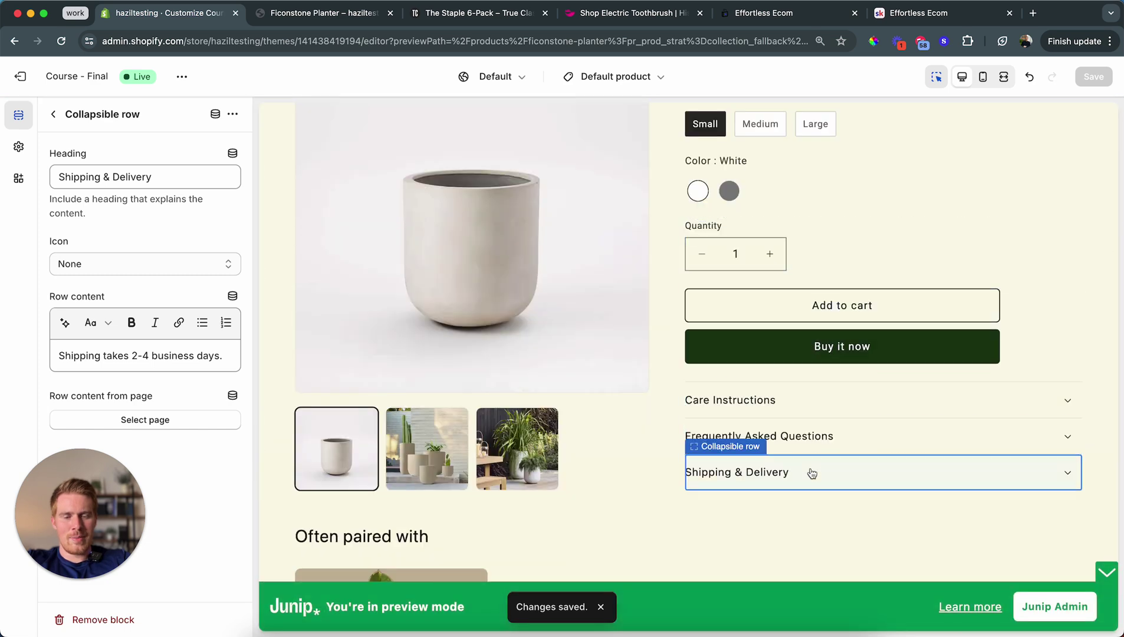
left_click(936, 76)
left_click(815, 473)
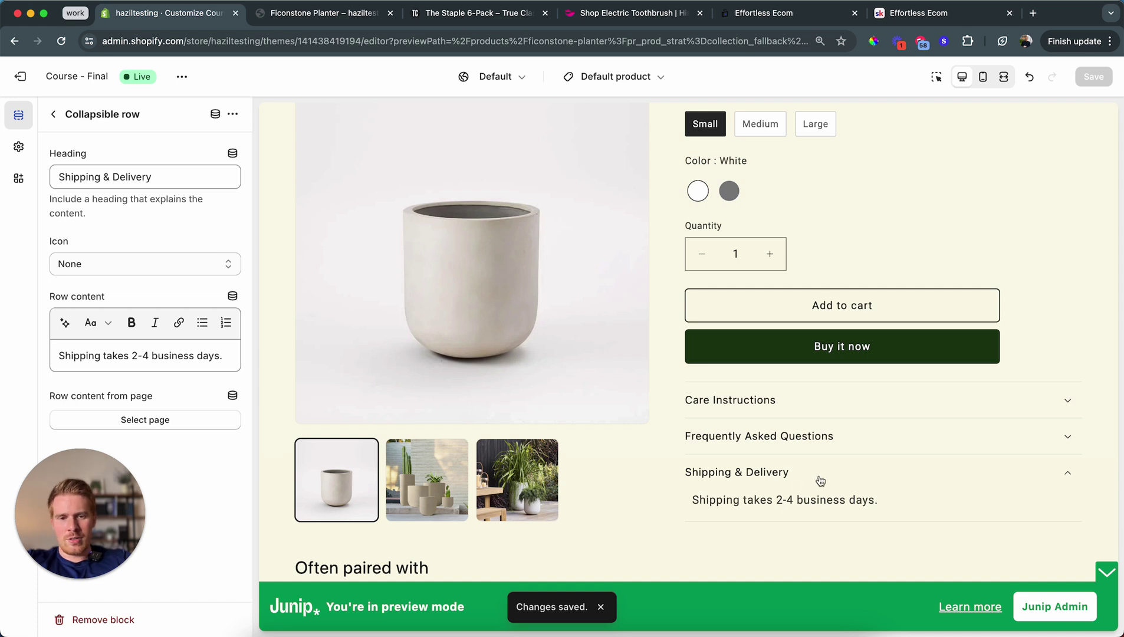
left_click(817, 476)
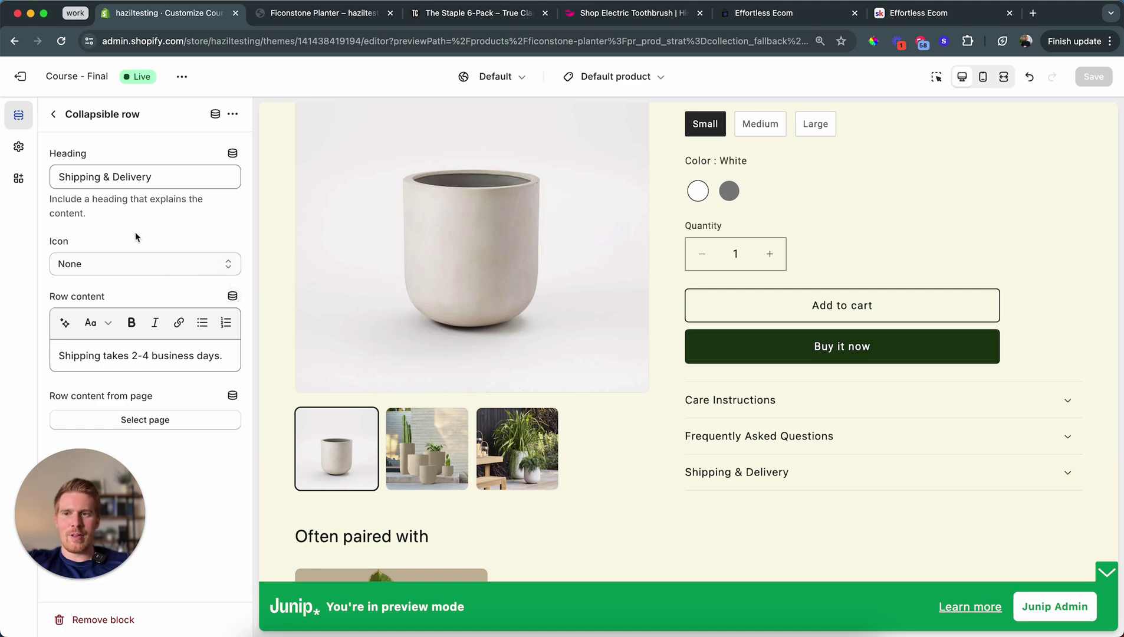
Step: Leave the theme editor and navigate via Content and Custom data to the Product metafield definitions
left_click(27, 86)
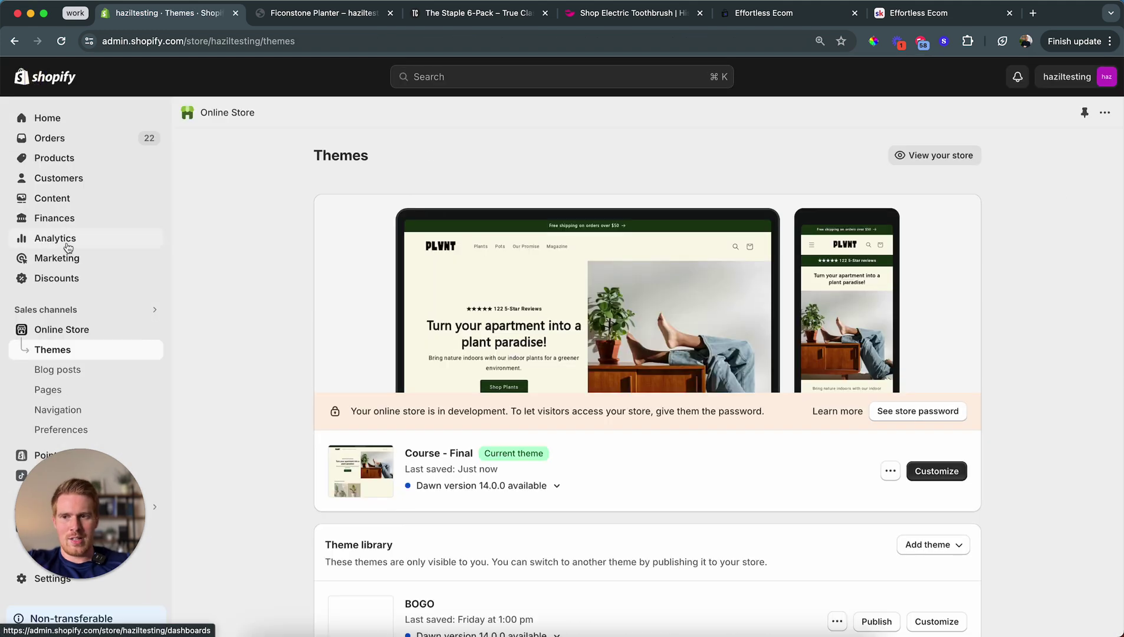
left_click(69, 203)
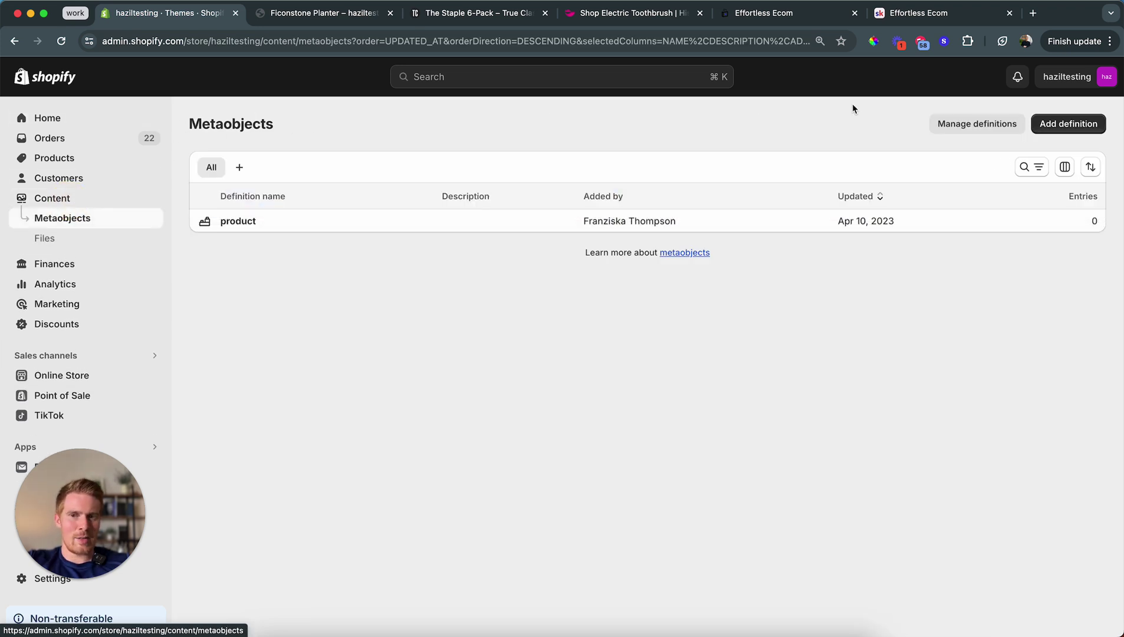
left_click(1069, 125)
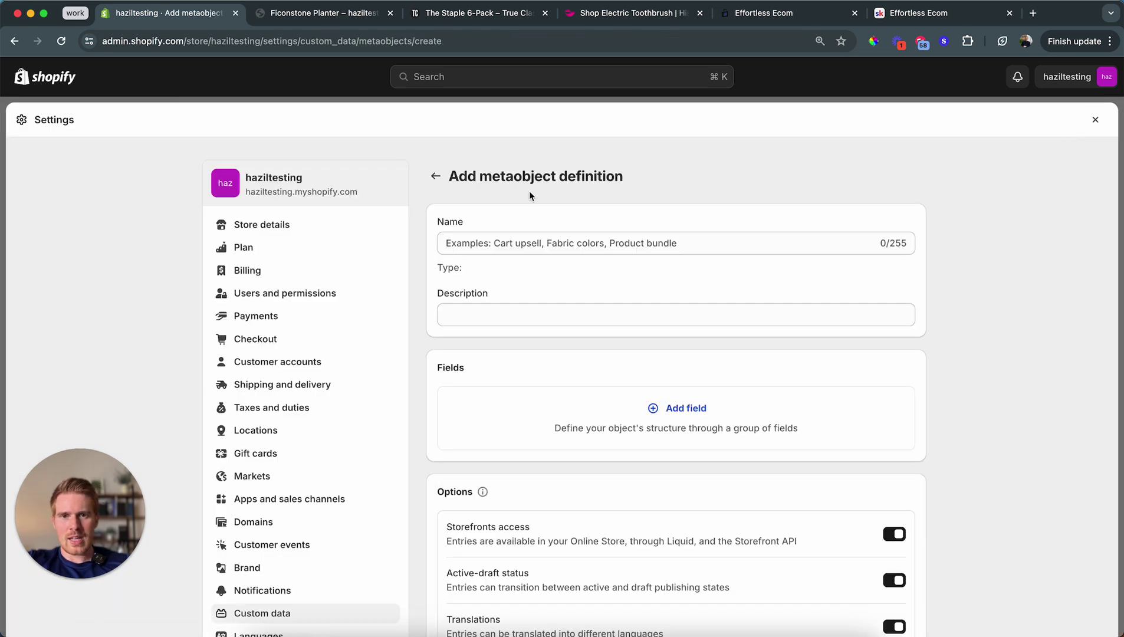
left_click_drag(448, 171, 643, 175)
left_click(436, 178)
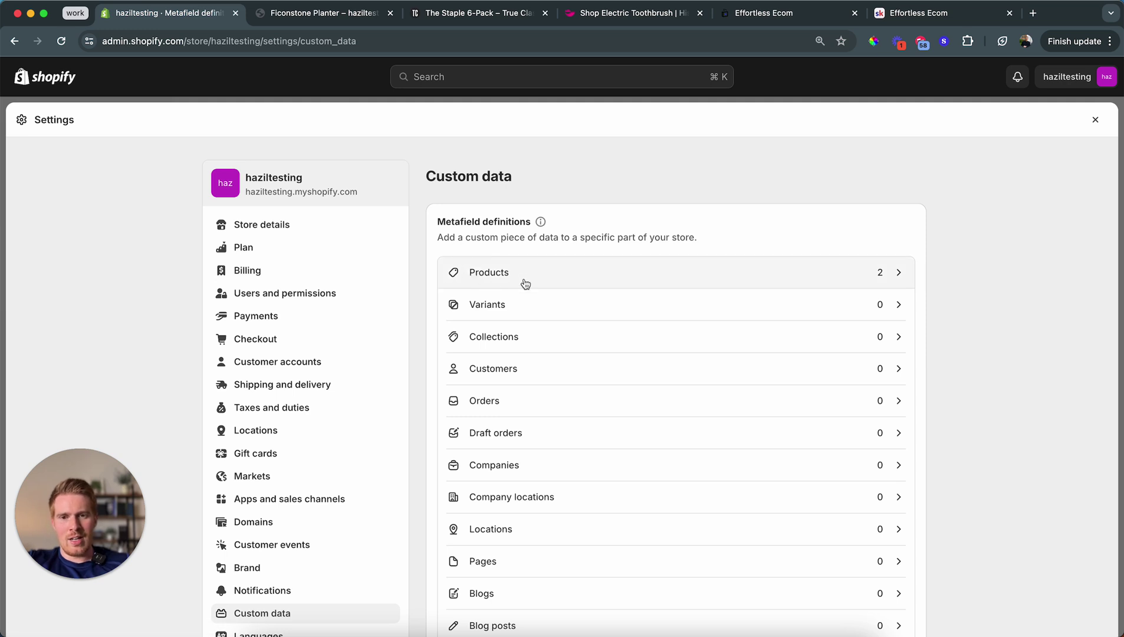
left_click(493, 274)
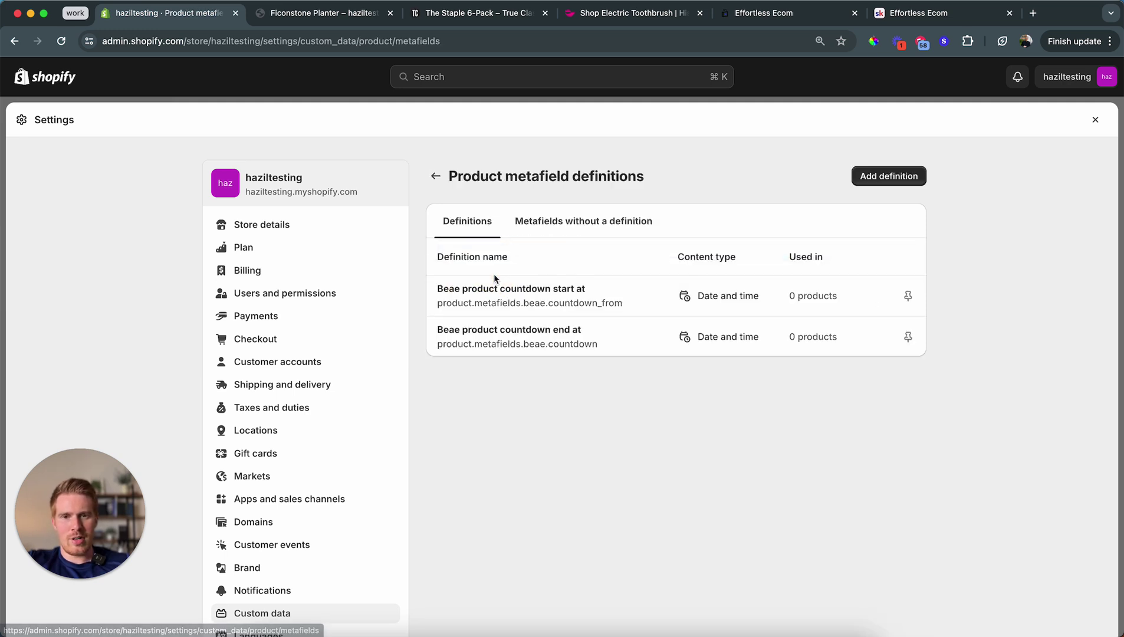
Step: Create and save a rich-text product metafield definition named 'faq'
left_click(892, 178)
left_click(589, 237)
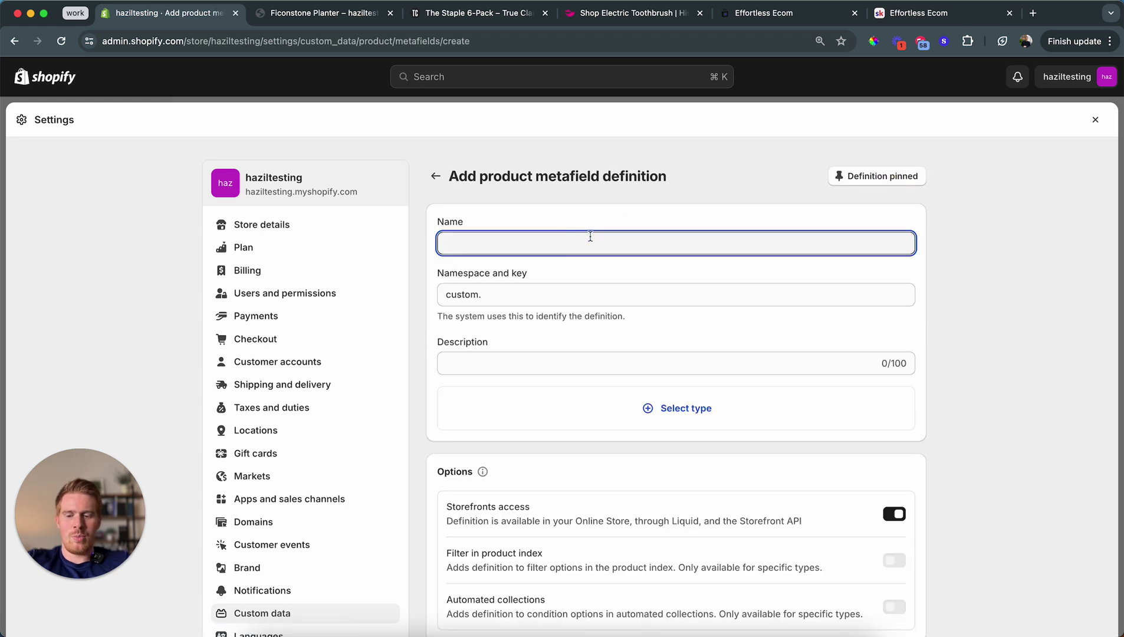
type("faq")
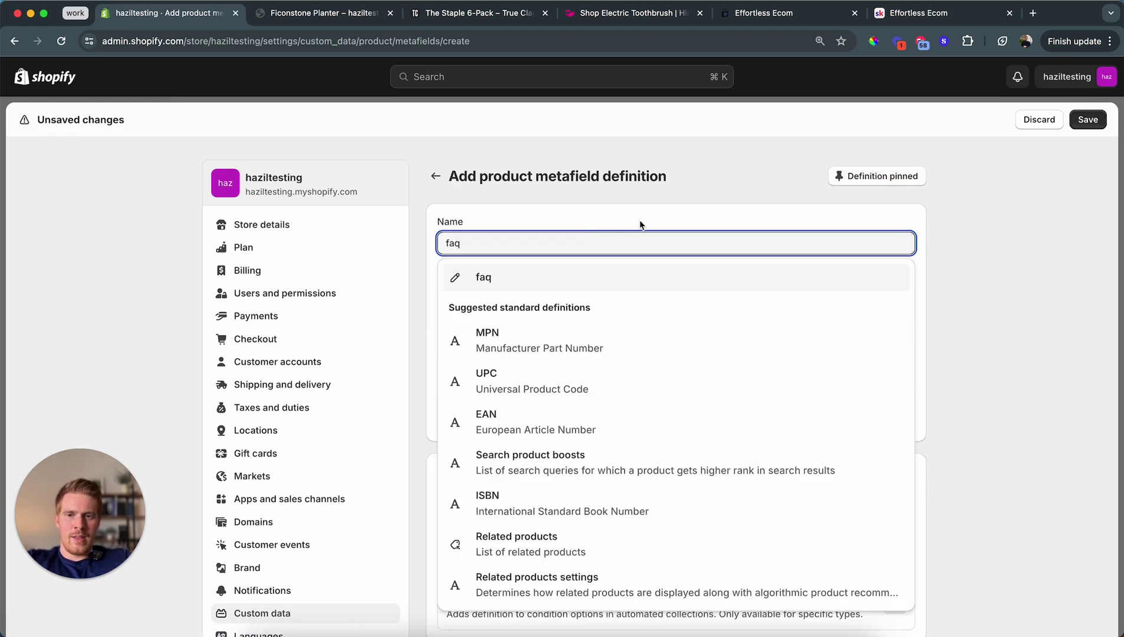
left_click(543, 277)
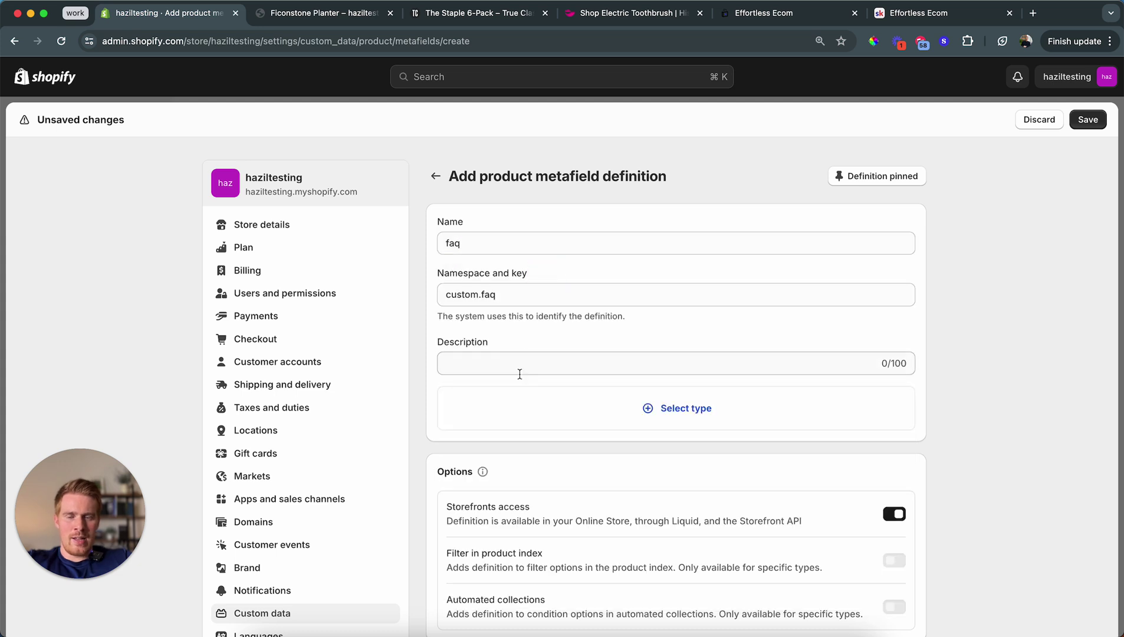
left_click(649, 416)
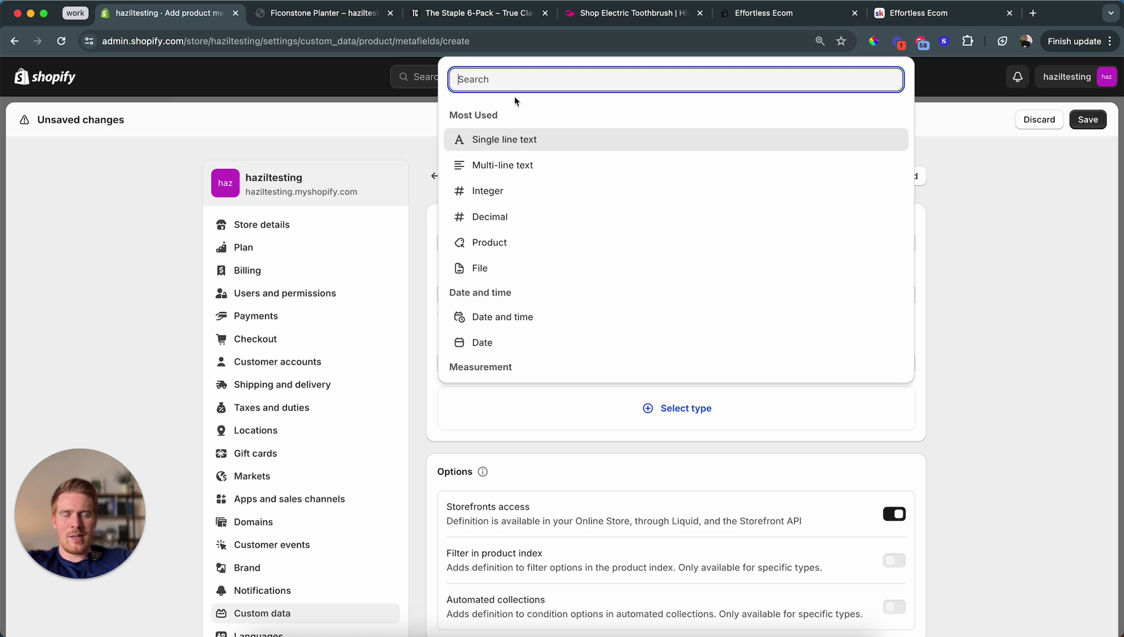
type("rich")
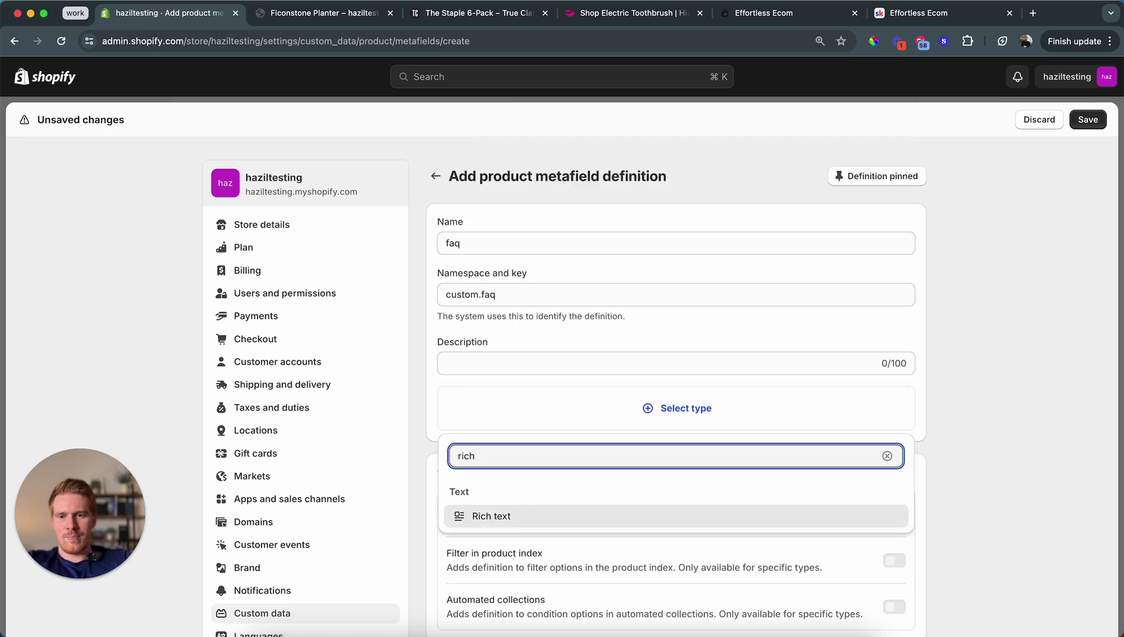
left_click(521, 517)
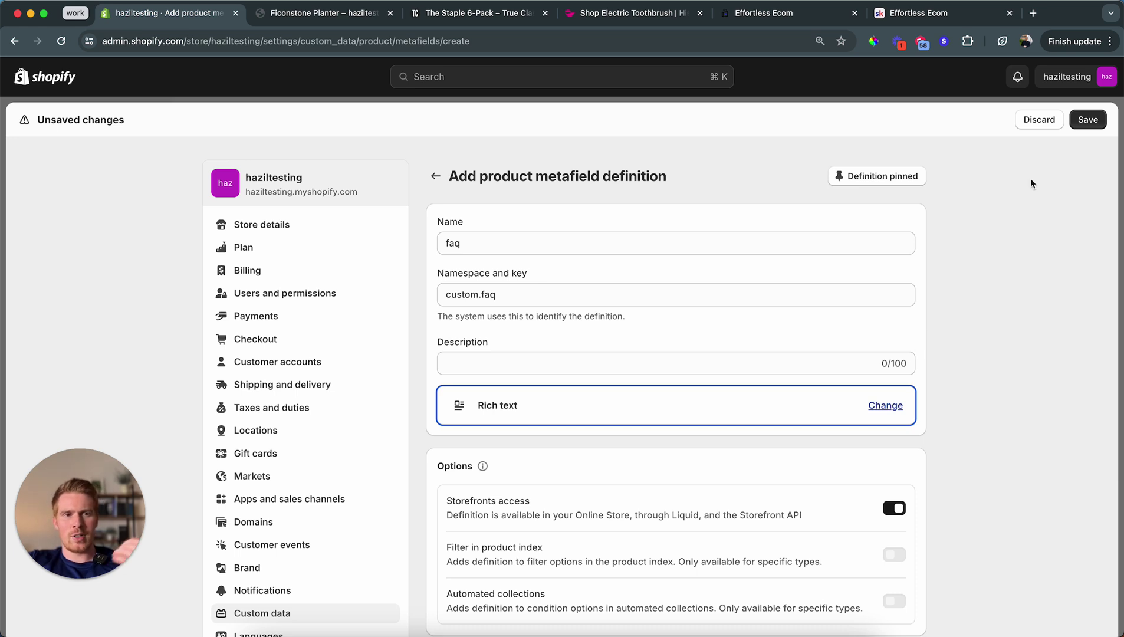
left_click(1087, 119)
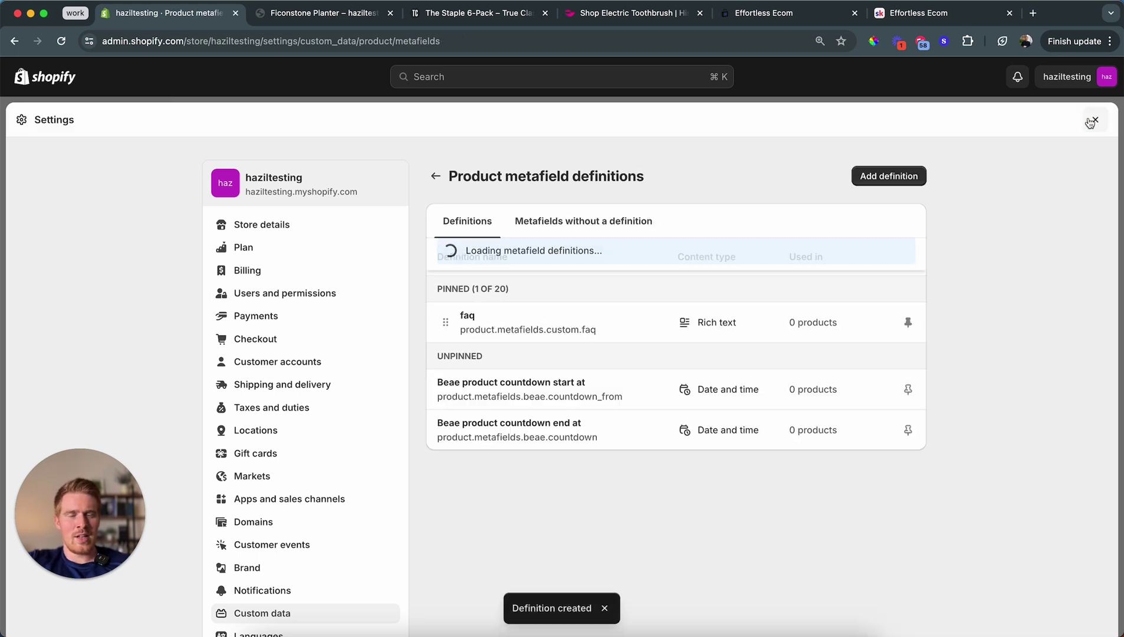
Step: Create and save a rich-text product metafield definition named 'care instructions'
left_click(890, 175)
left_click(550, 243)
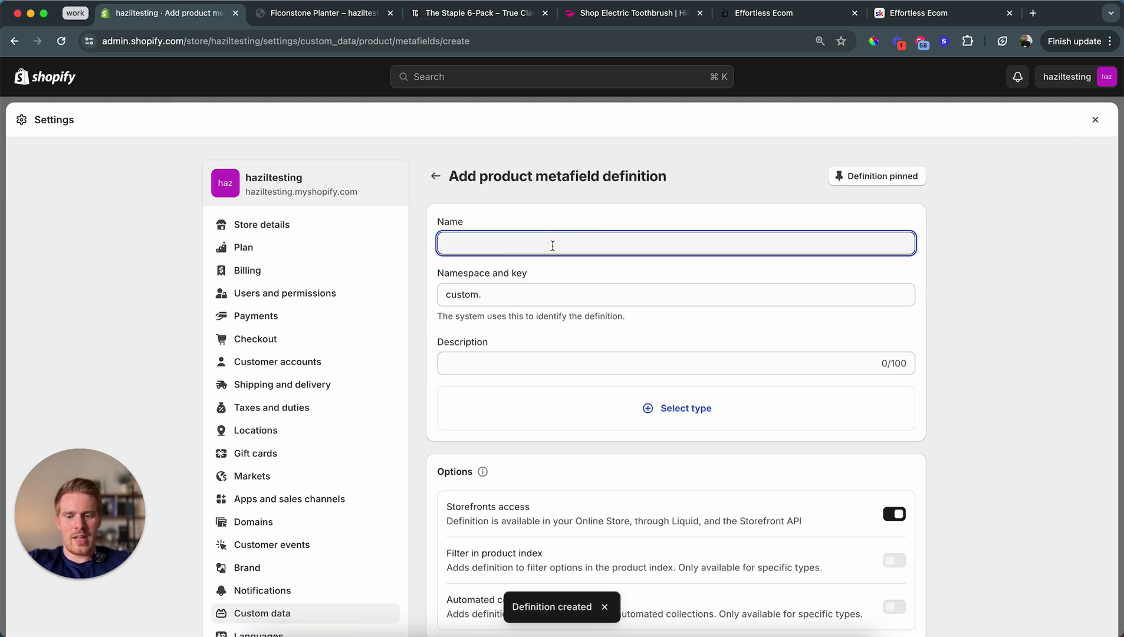
type("care instruction")
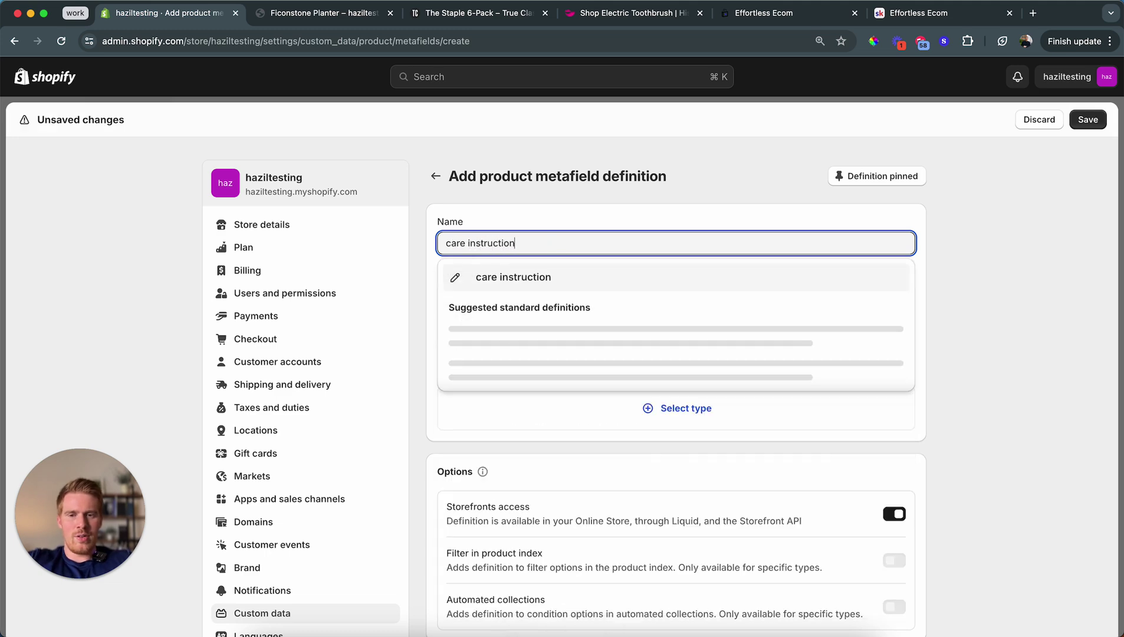
type("s")
left_click(644, 213)
left_click(666, 423)
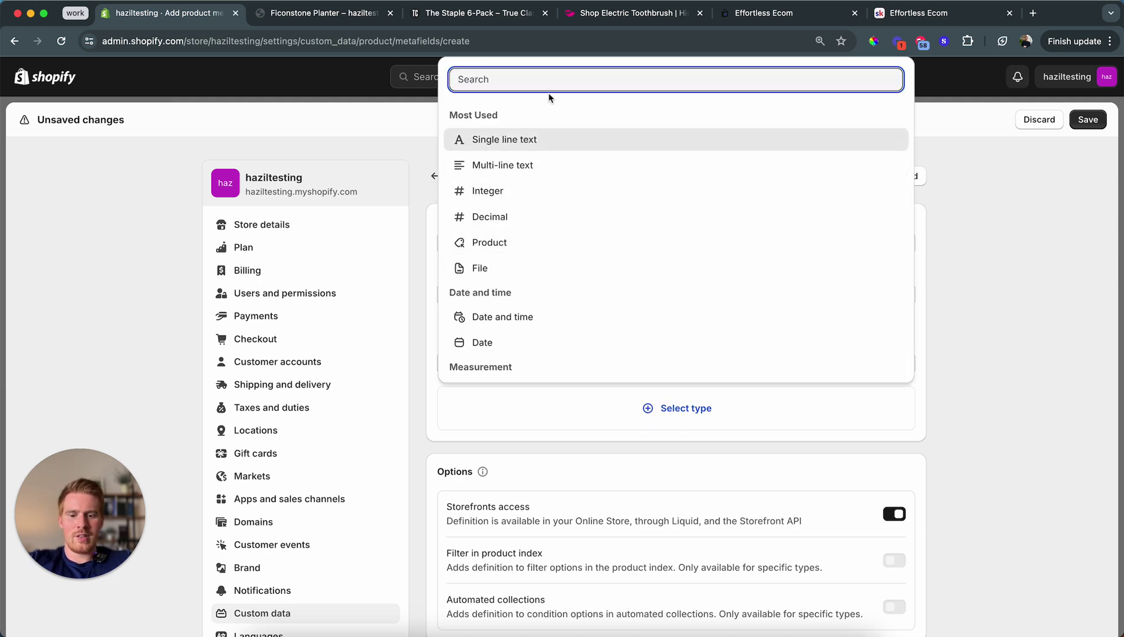
type("rich")
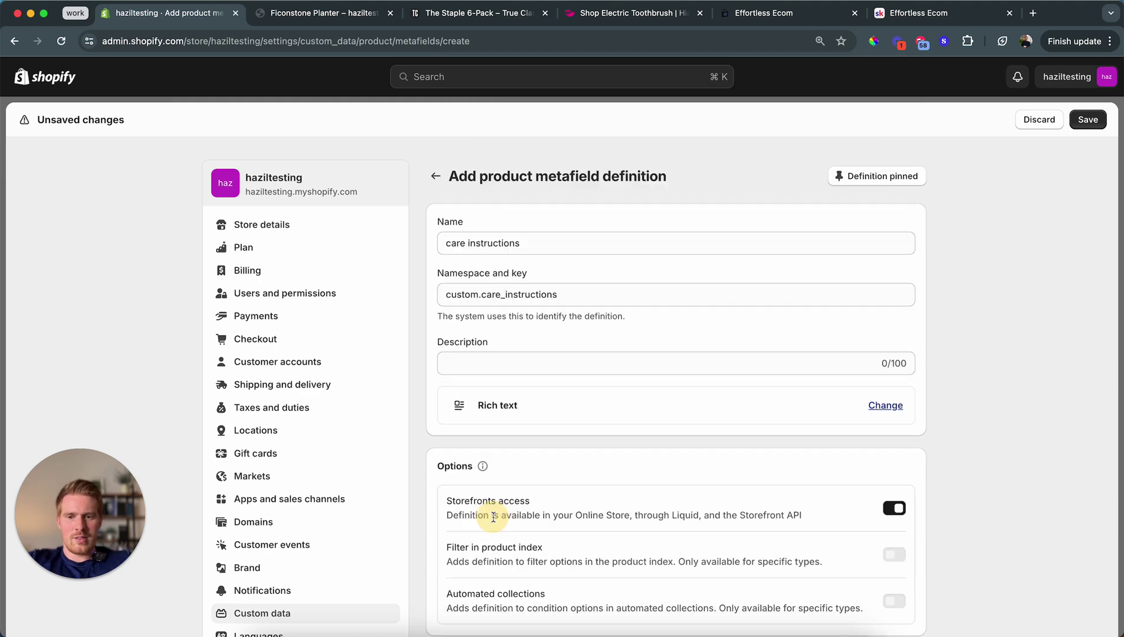
left_click(492, 518)
scroll(930, 389, "down", 5)
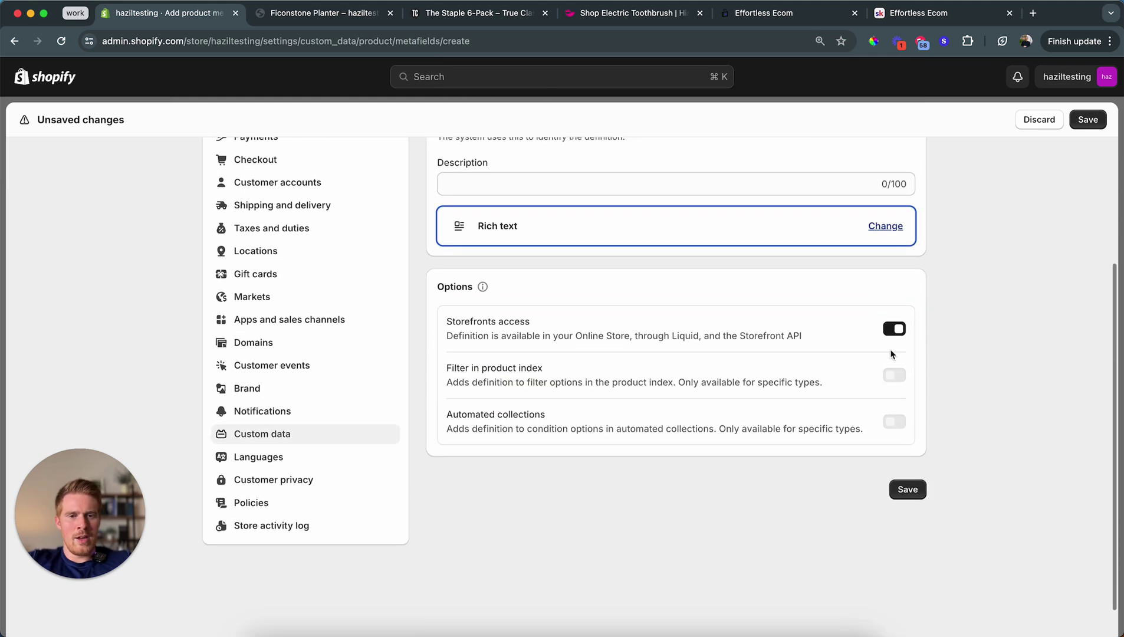
left_click(906, 490)
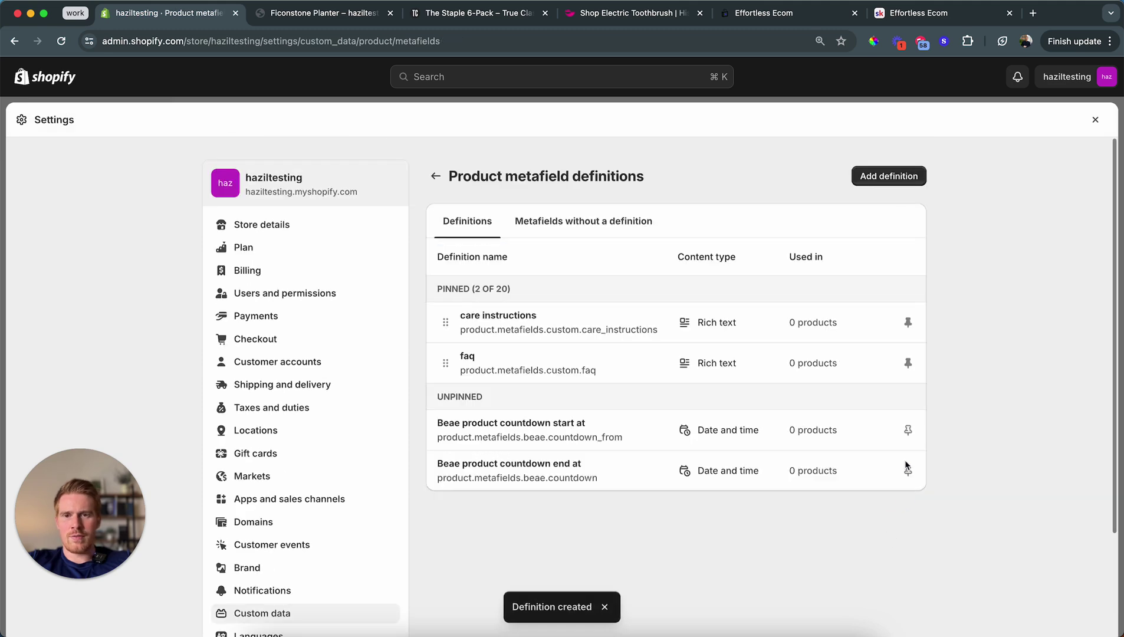
Step: Leave Settings, open the Ficonstone Planter product, and scroll to its empty care instructions and faq metafields
left_click(1103, 124)
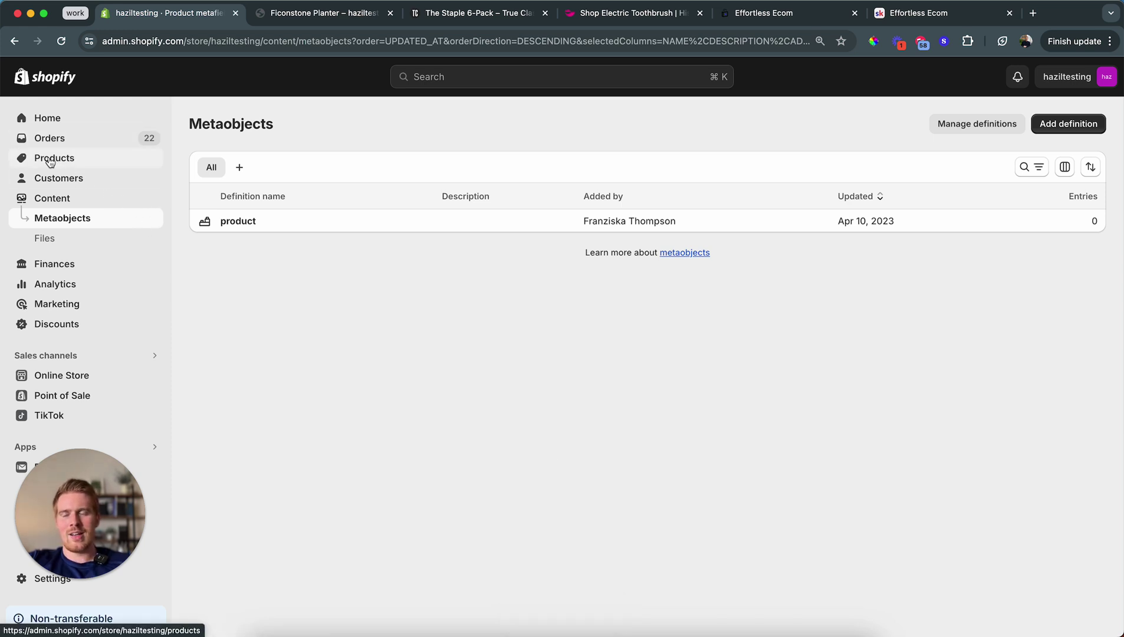
left_click(50, 162)
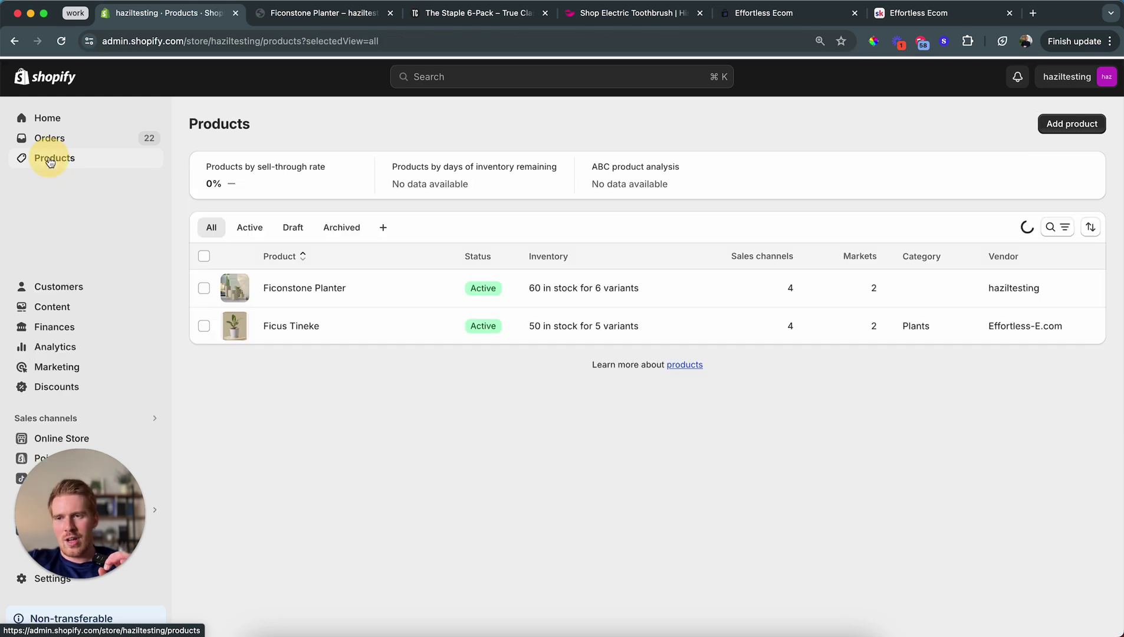
left_click(290, 289)
scroll(302, 435, "down", 10)
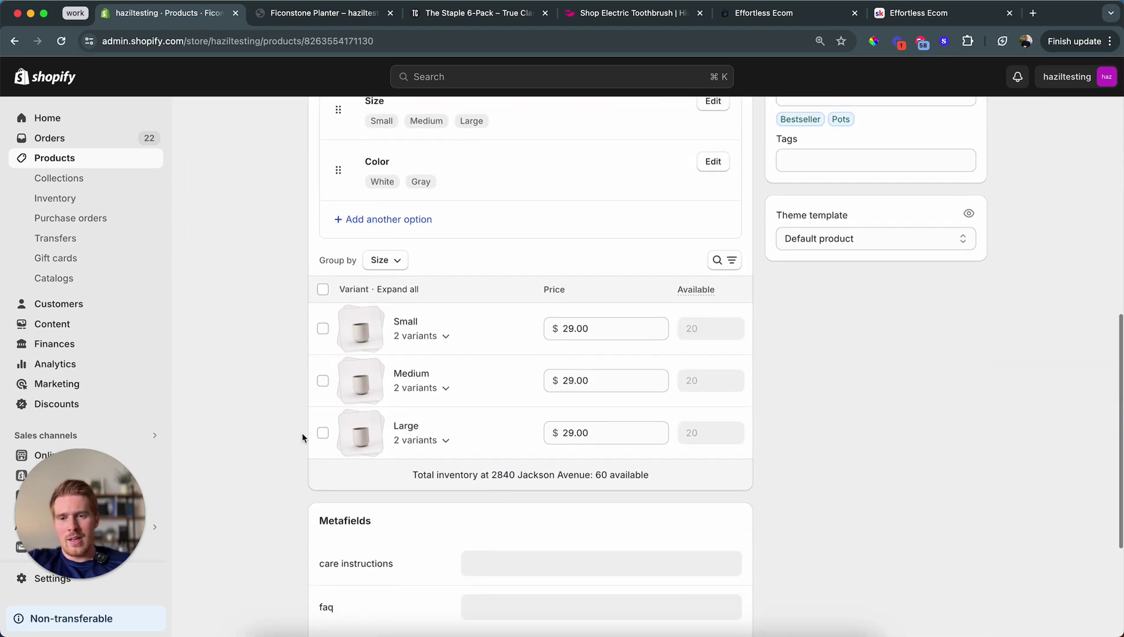
scroll(302, 437, "down", 5)
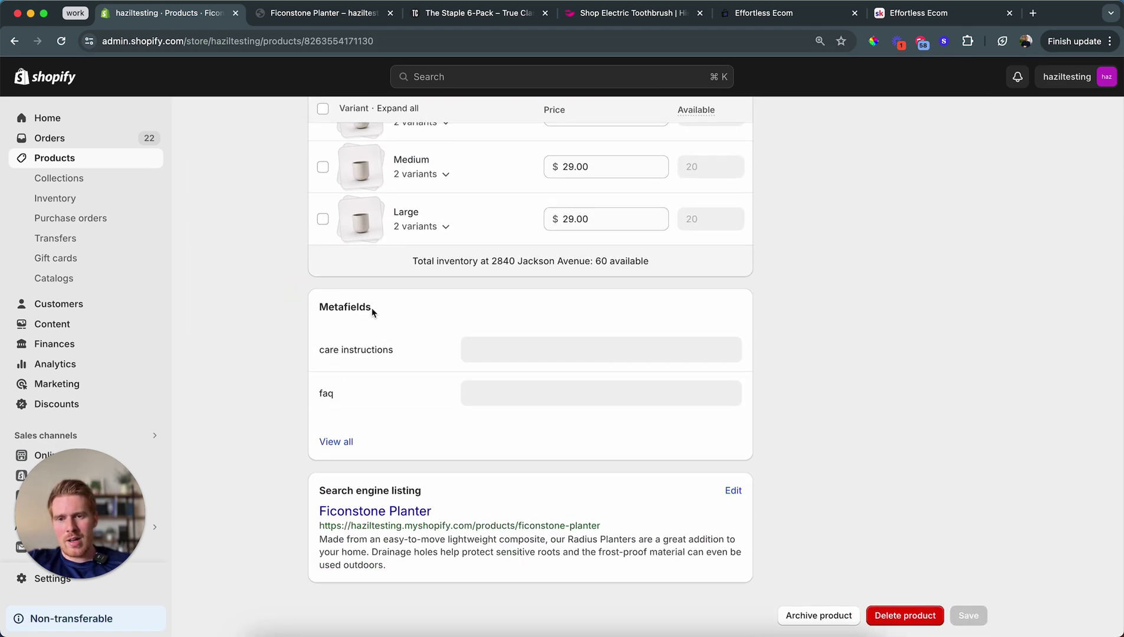
left_click_drag(323, 300, 372, 306)
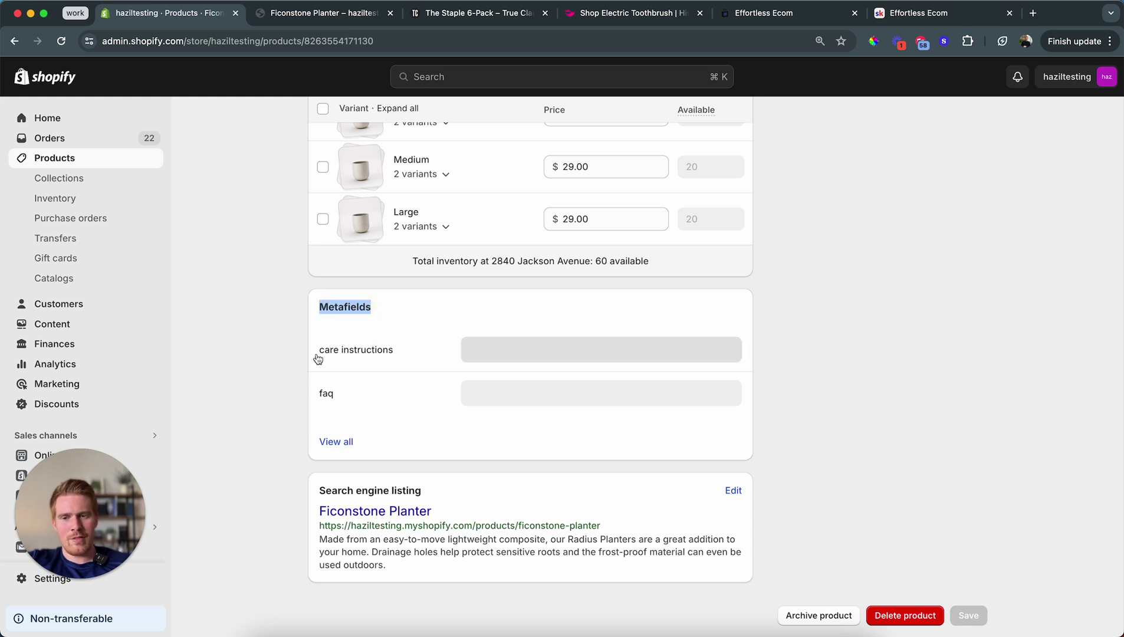
left_click(385, 349)
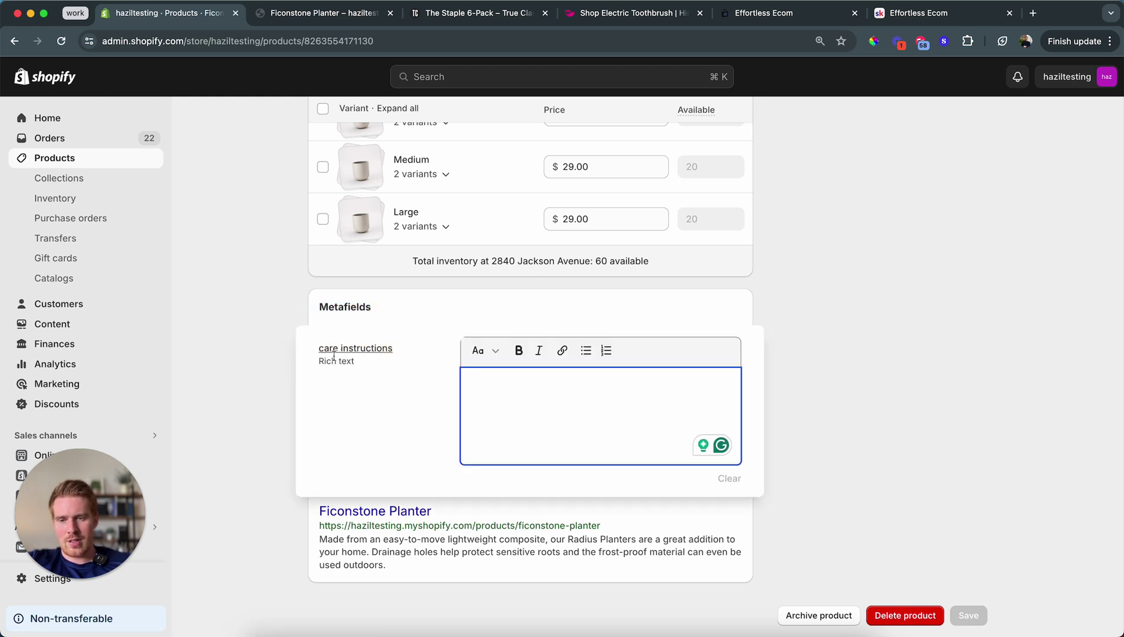
left_click(268, 369)
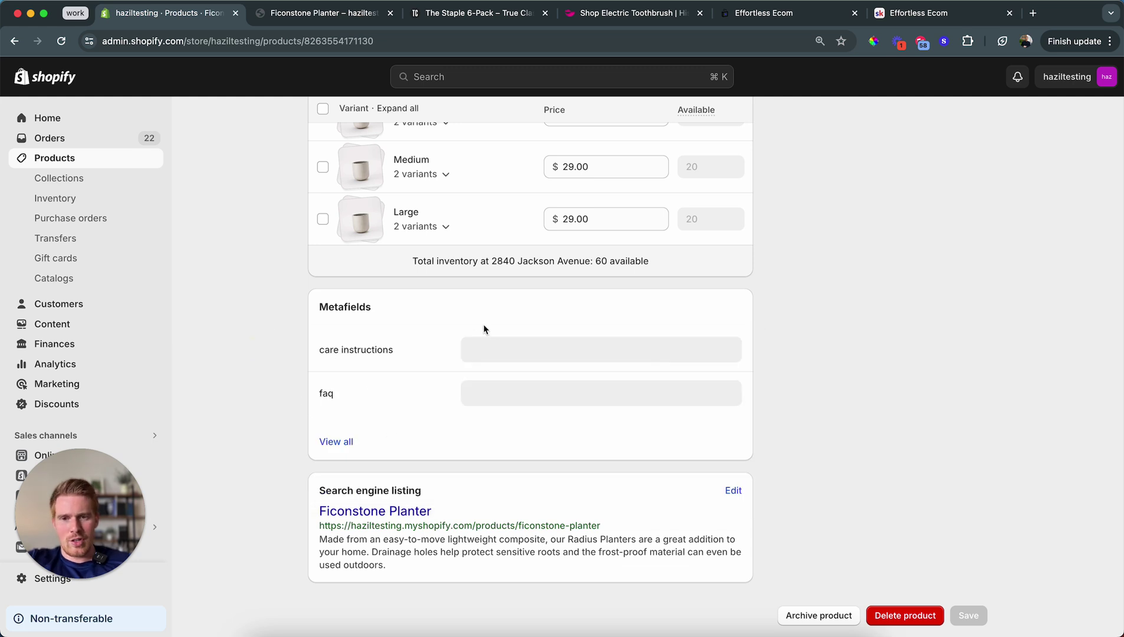
Step: Set the Ficonstone Planter's care instructions metafield to 'Dishwasher safe.'
left_click(518, 361)
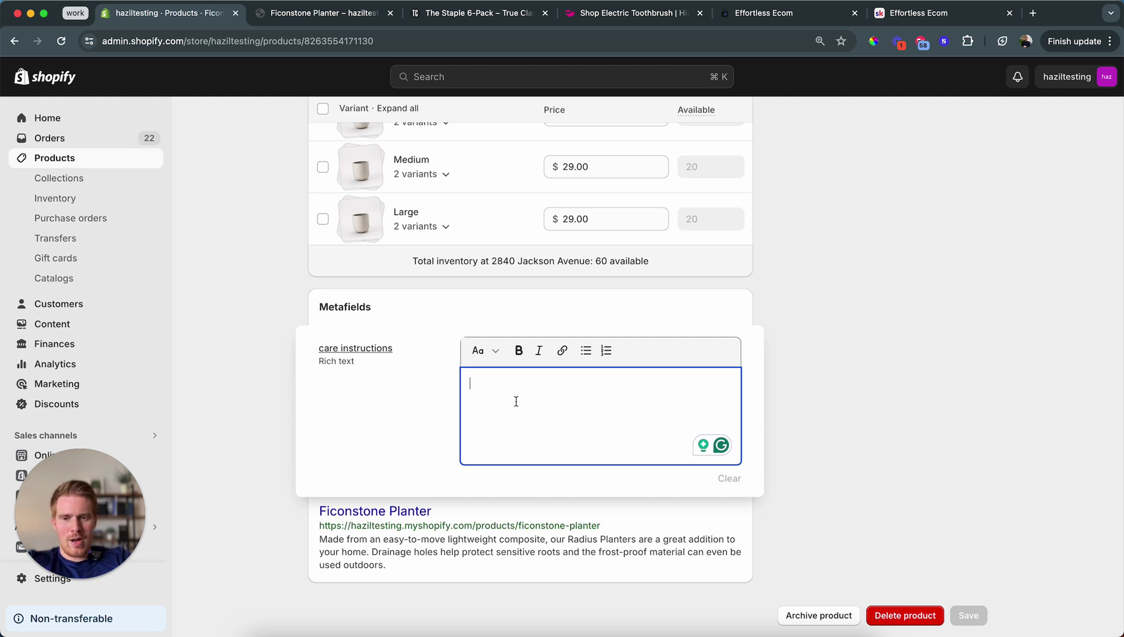
type("Dishwasher s")
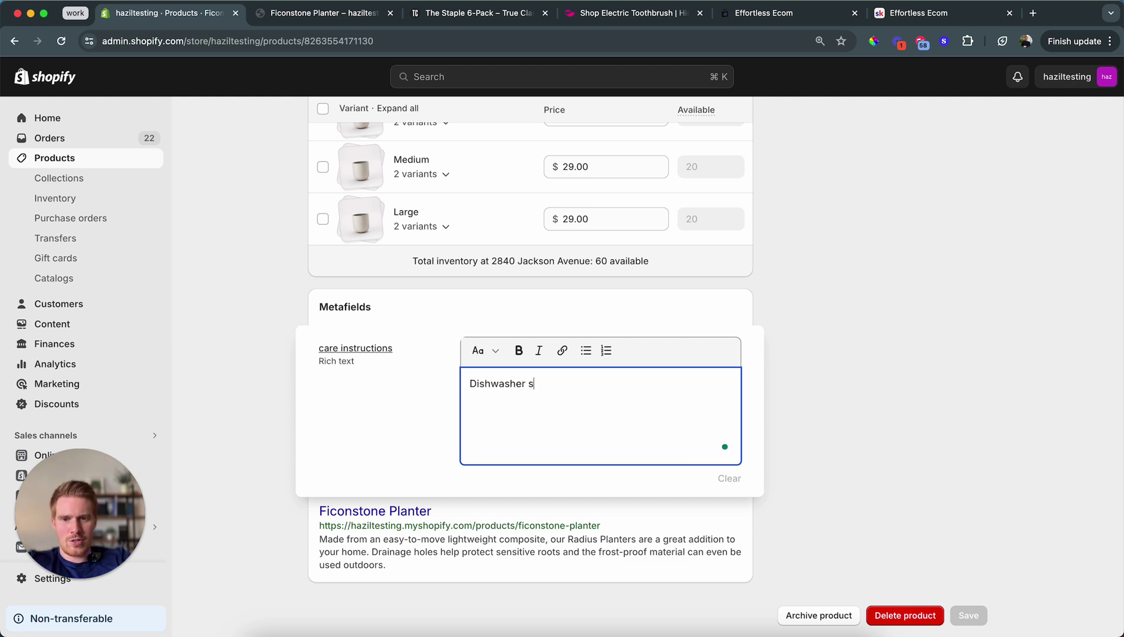
type("age")
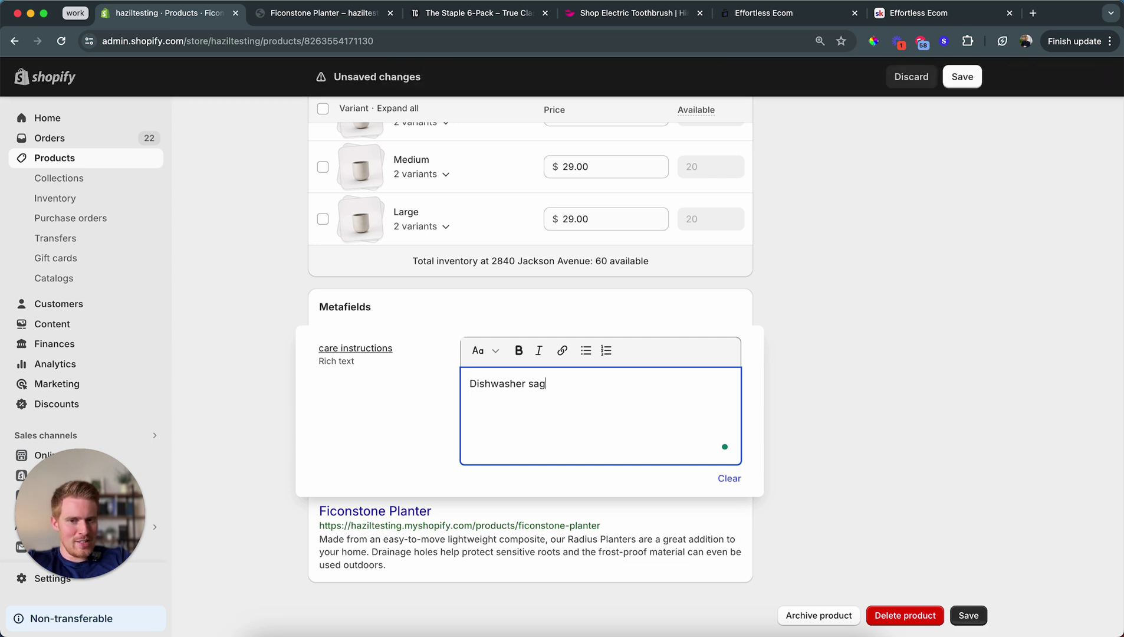
left_click(823, 420)
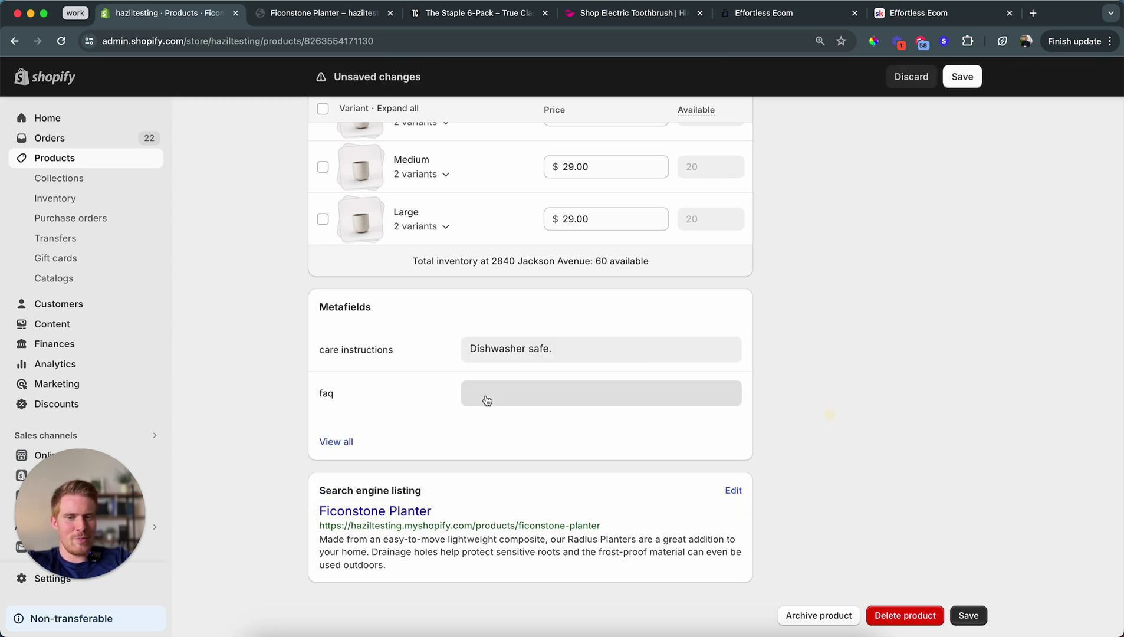
Step: Fill faq with a bold 'What plants fit?' and an unbolded 'All of our plants fit.', then save
left_click(537, 401)
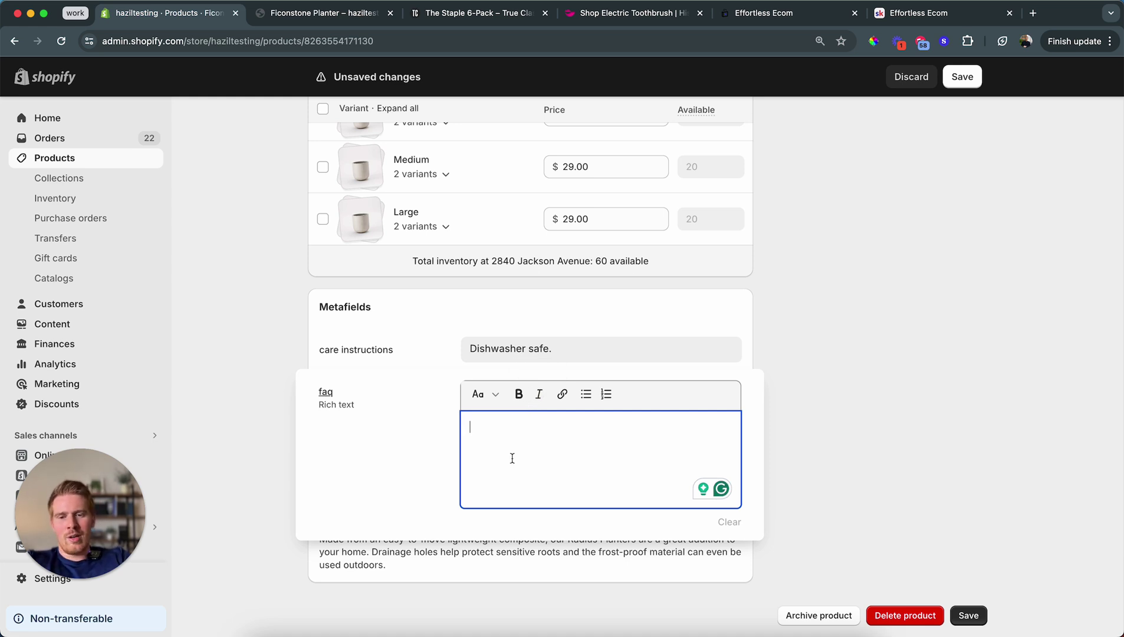
type("Wh")
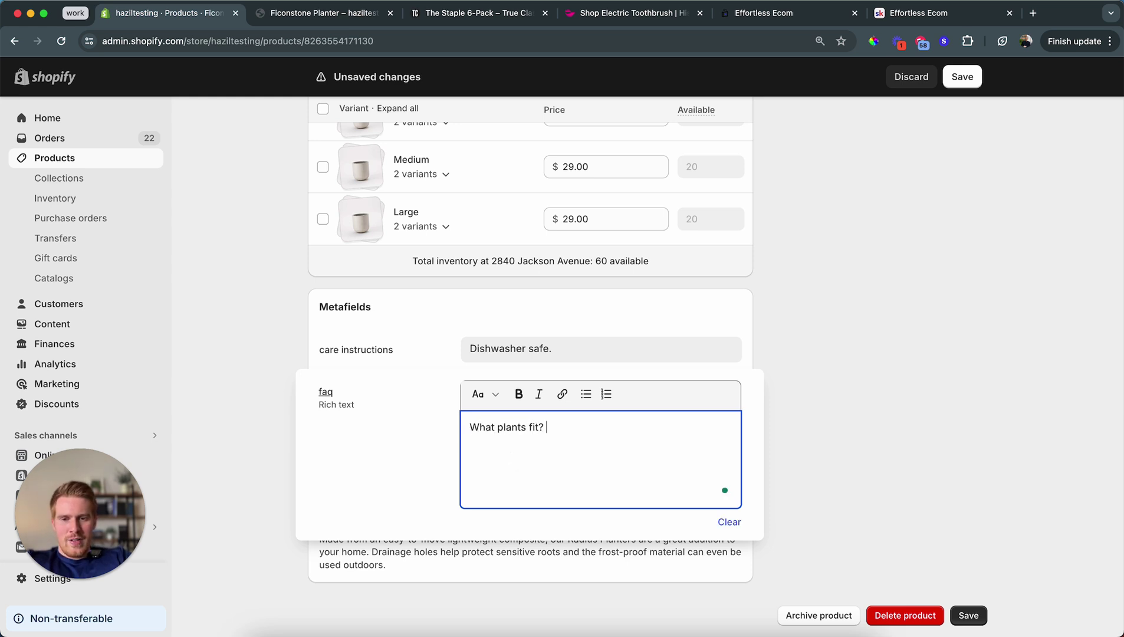
key("super+a")
key("super+b")
key("Return")
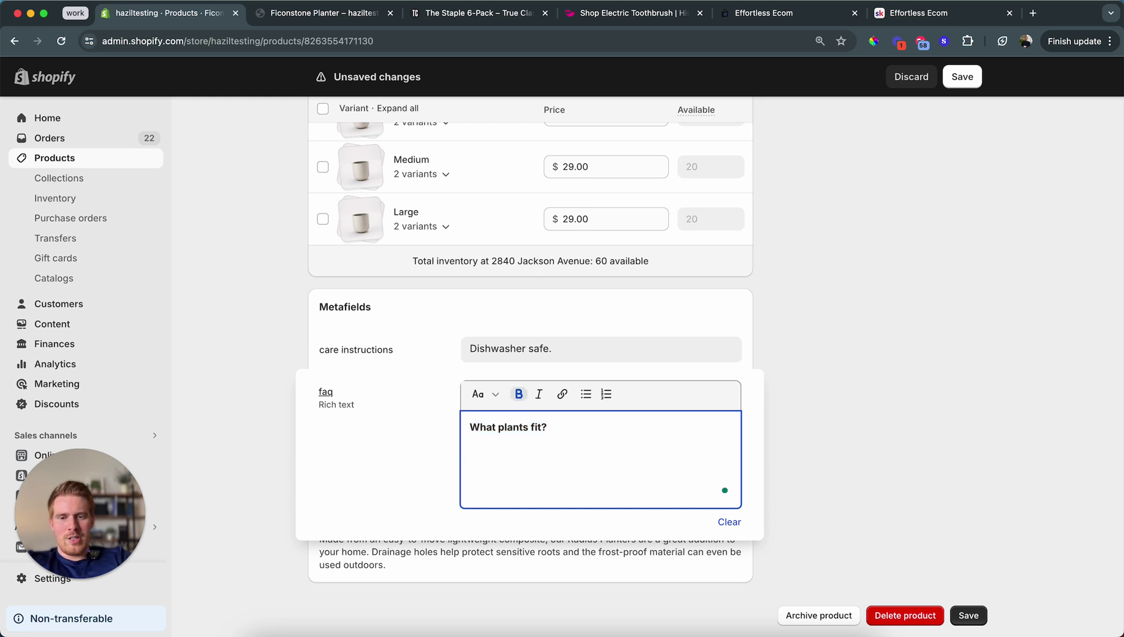
type("All of our plants fit.")
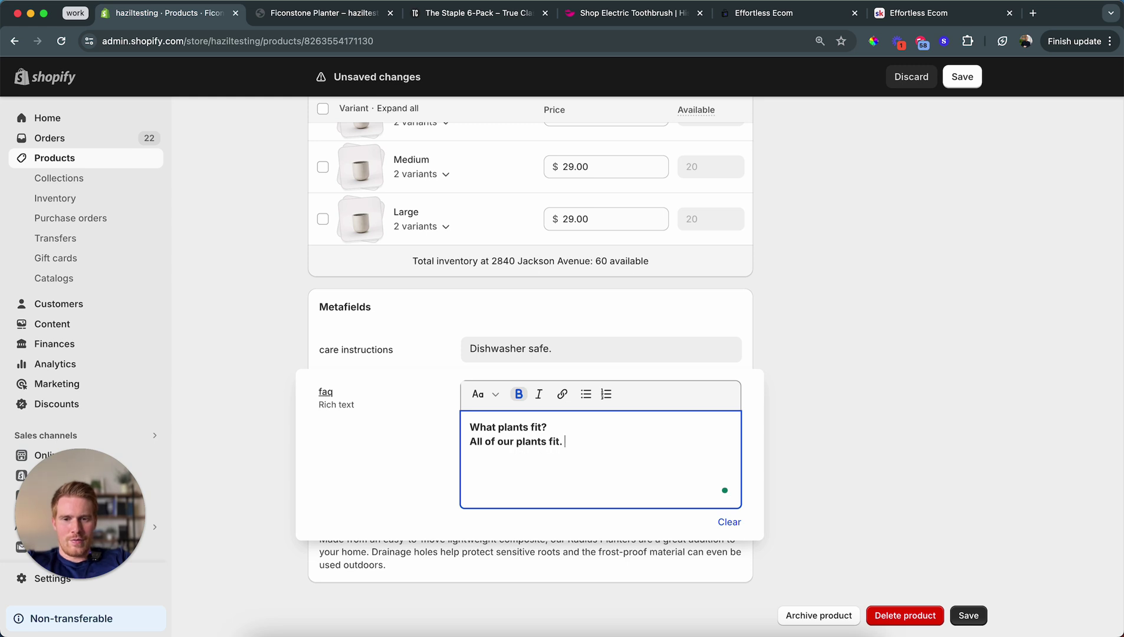
key("super+shift+Left")
key("super+b")
left_click(833, 417)
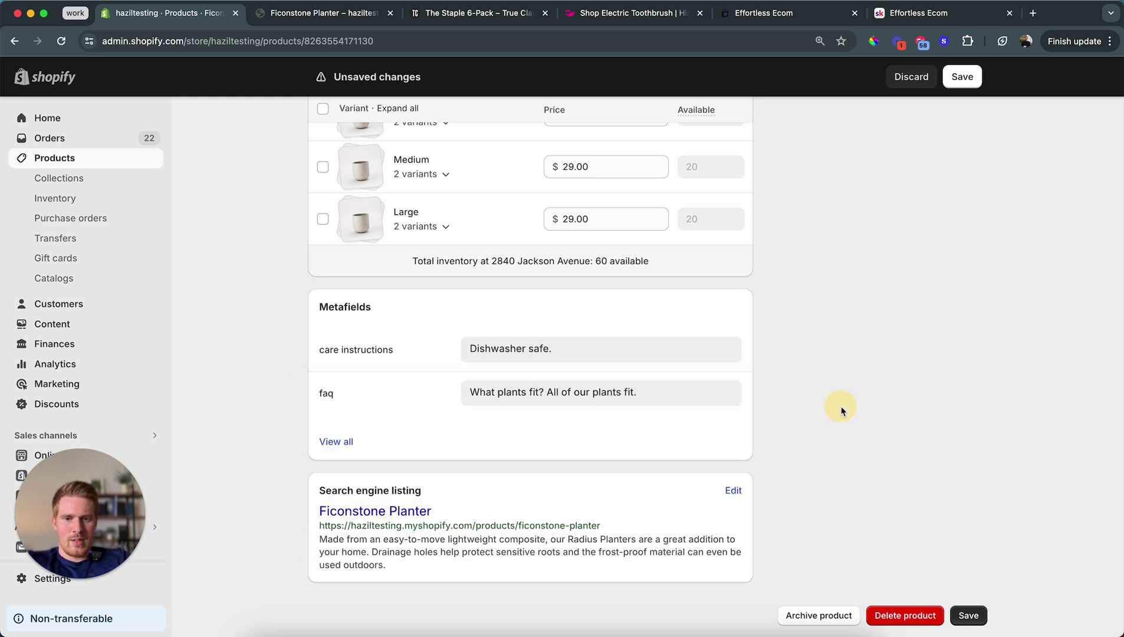
left_click(960, 83)
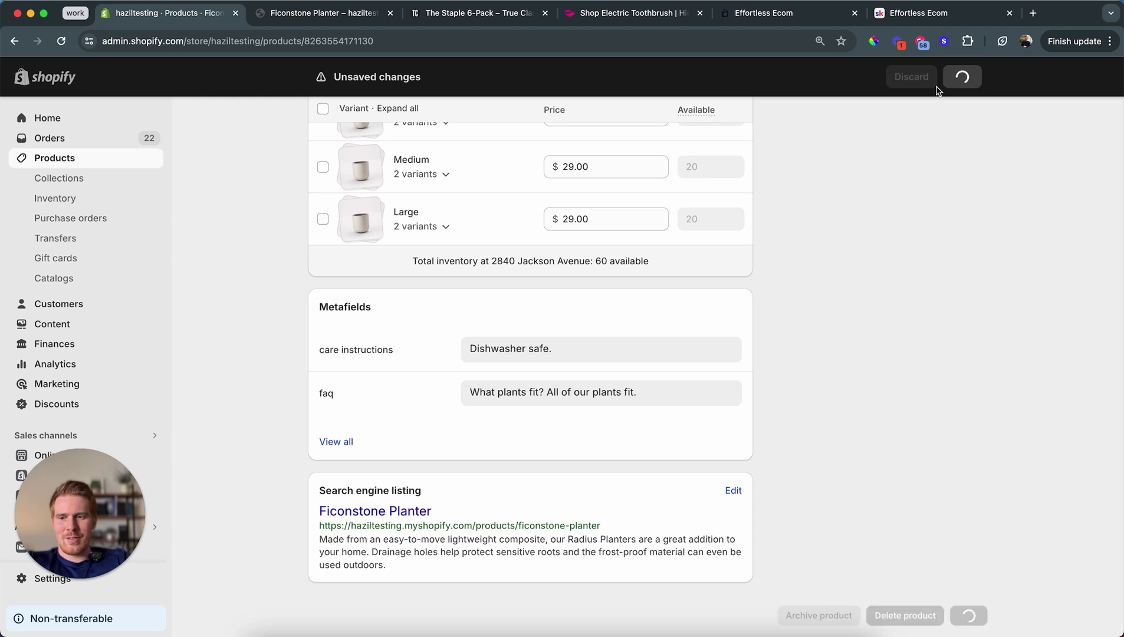
scroll(438, 275, "up", 5)
scroll(437, 279, "up", 10)
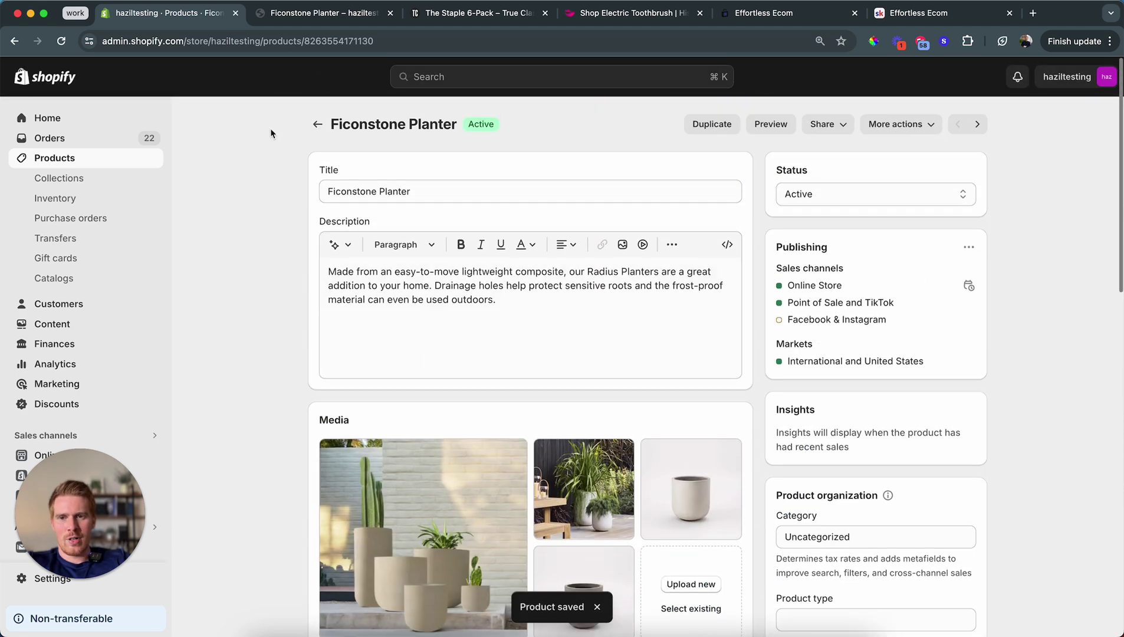
Step: Open the Ficus Tineke product and set its care instructions metafield to 'Water 2x per week.'
left_click(317, 124)
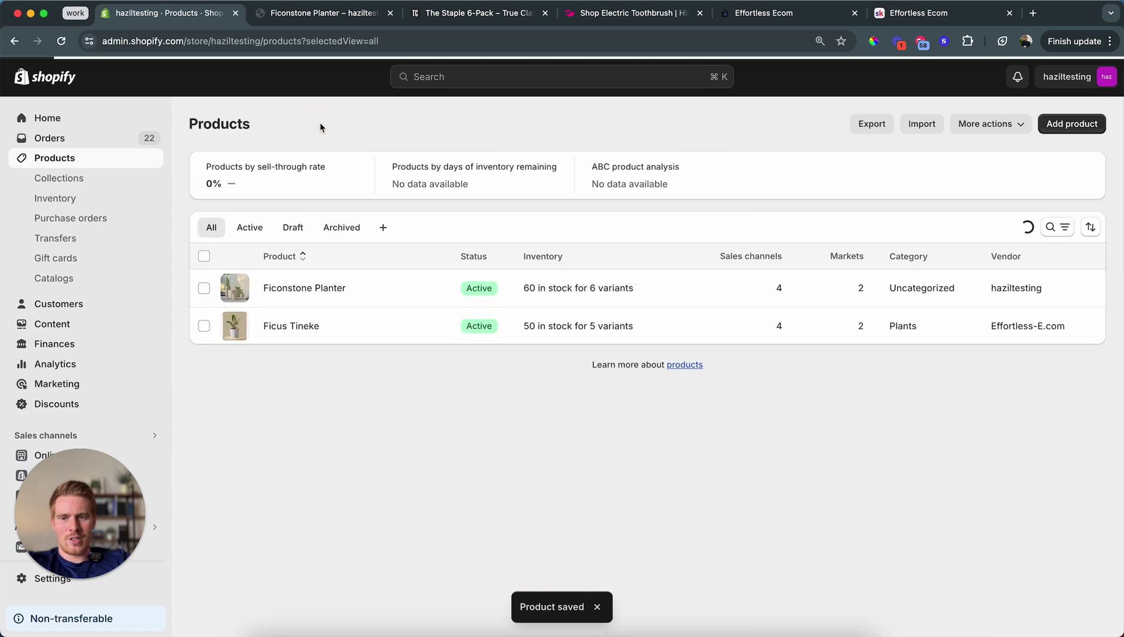
left_click(290, 326)
scroll(491, 460, "down", 15)
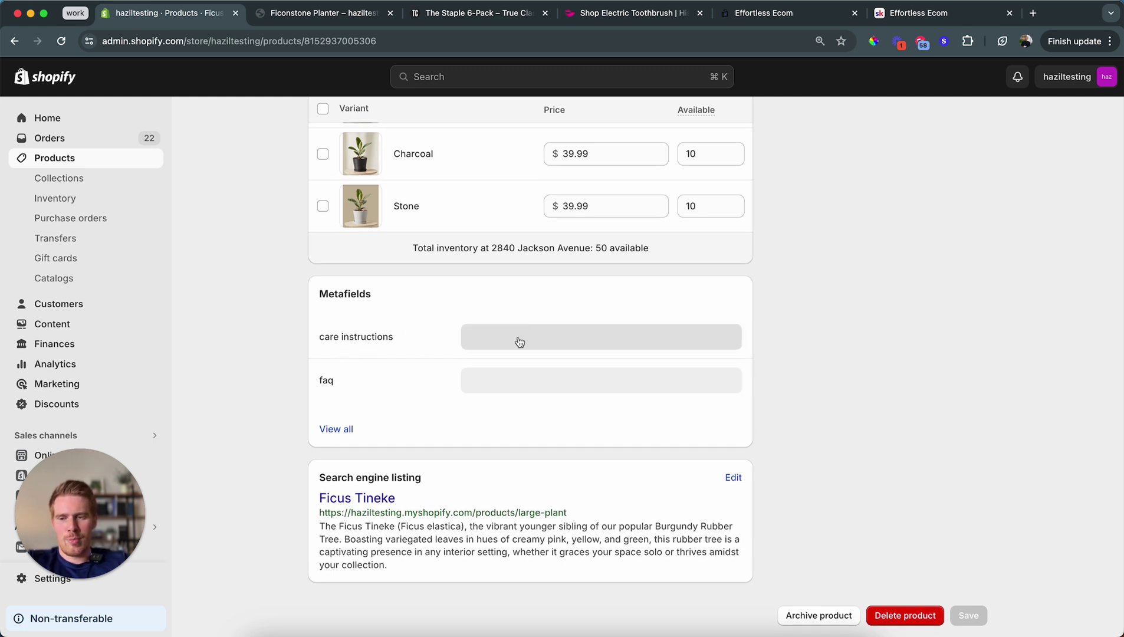
left_click(519, 342)
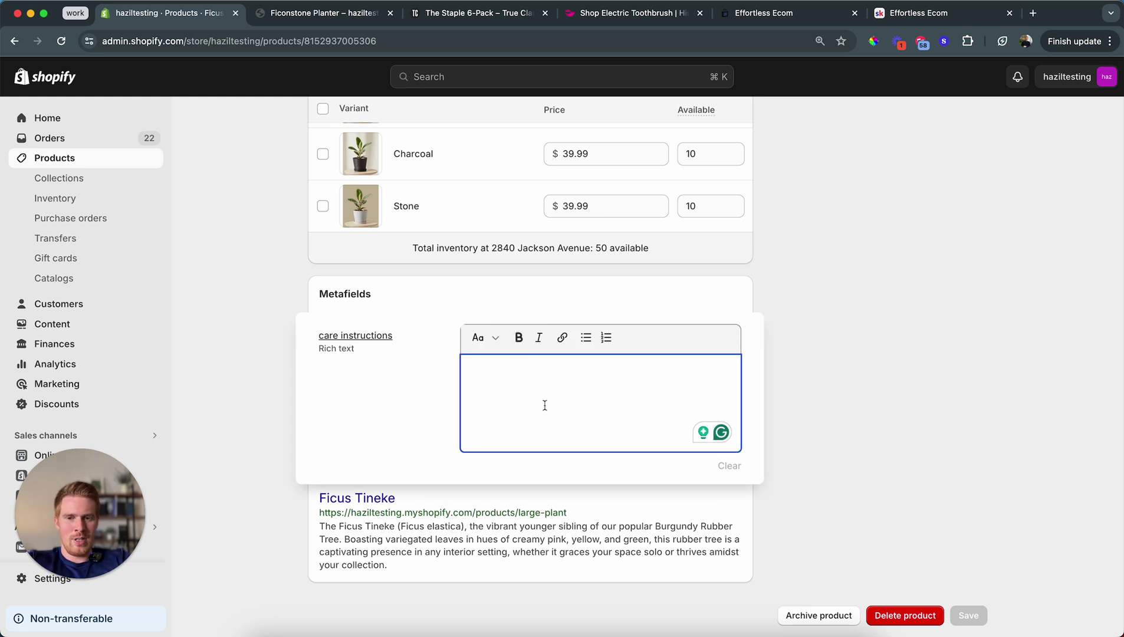
type("Water 2x per week.")
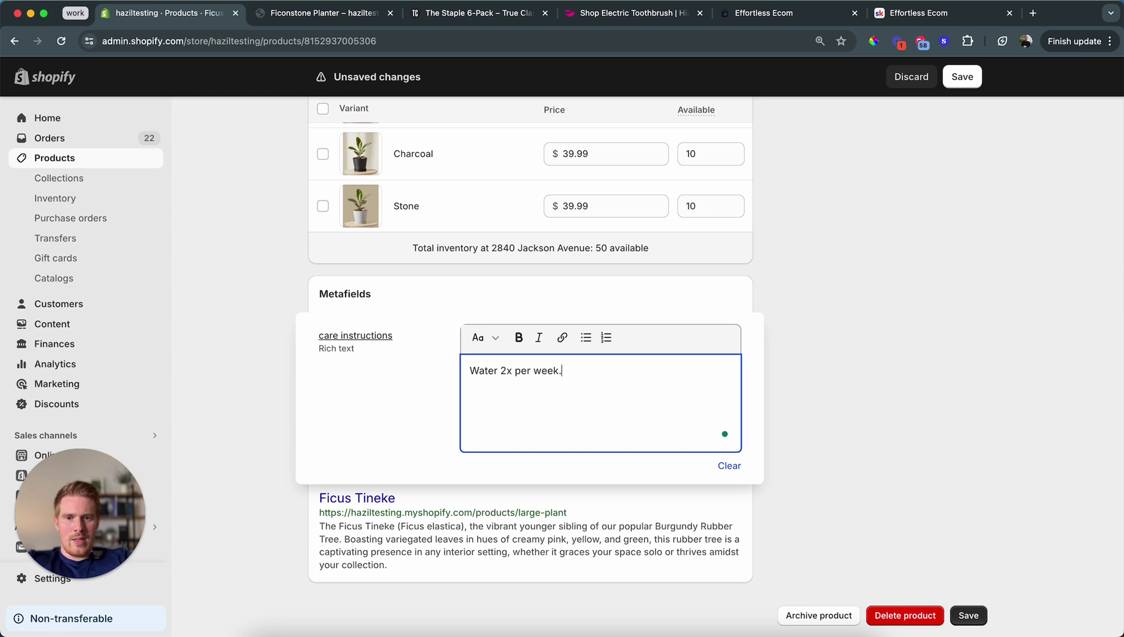
left_click(816, 430)
Step: Enter the faq 'Is this edible?' with answer 'No!' on its own line, then save
left_click(504, 382)
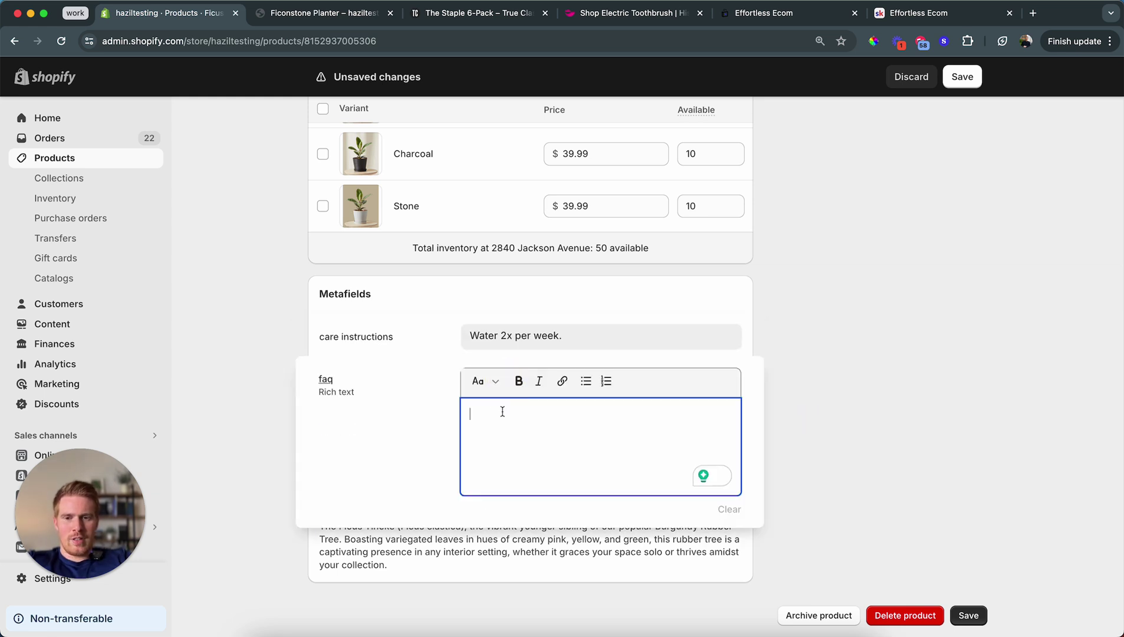
type("I s")
type("this edible?")
key("super+a")
key("super+b")
key("Right")
key("Return")
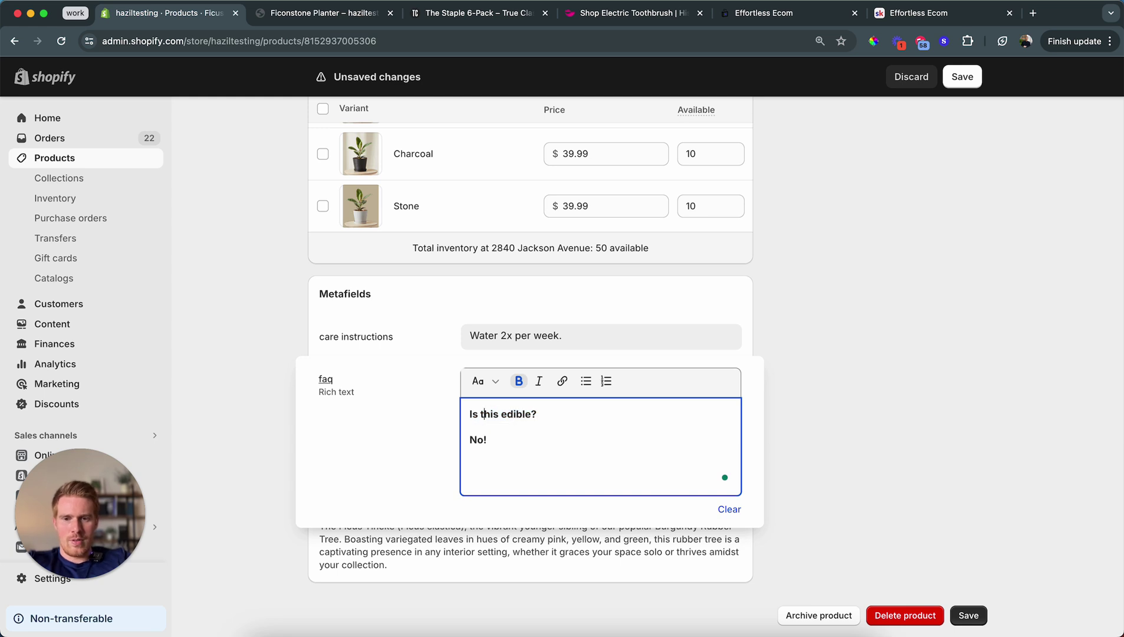
type("No!")
key("super+Left")
key("BackSpace")
key("shift+Return")
key("shift+super+Right")
left_click(877, 410)
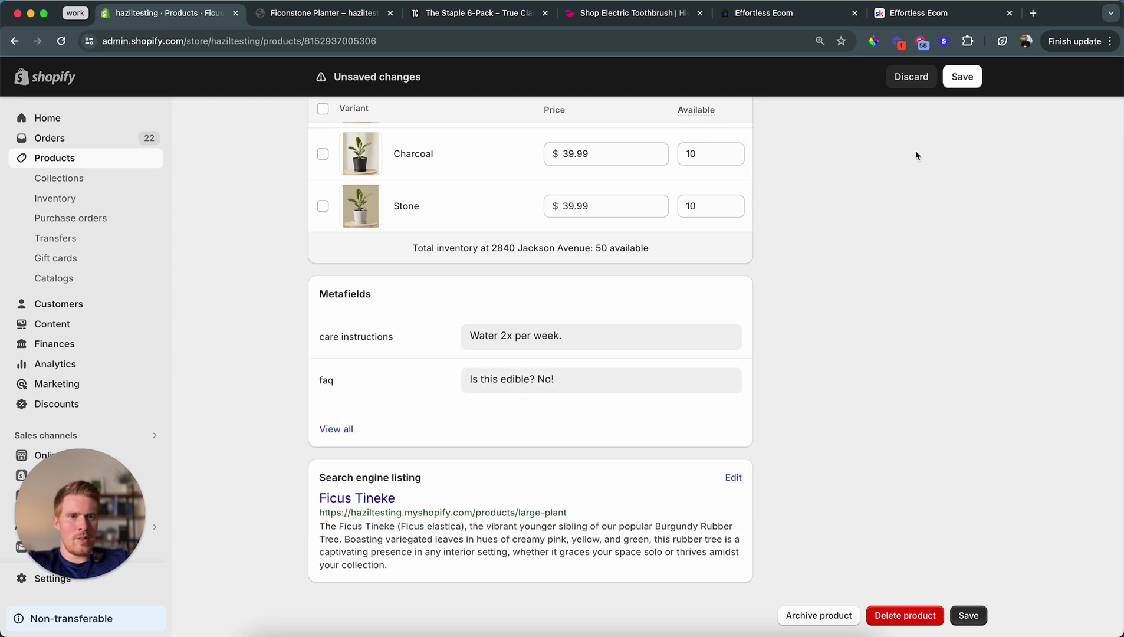
left_click(961, 77)
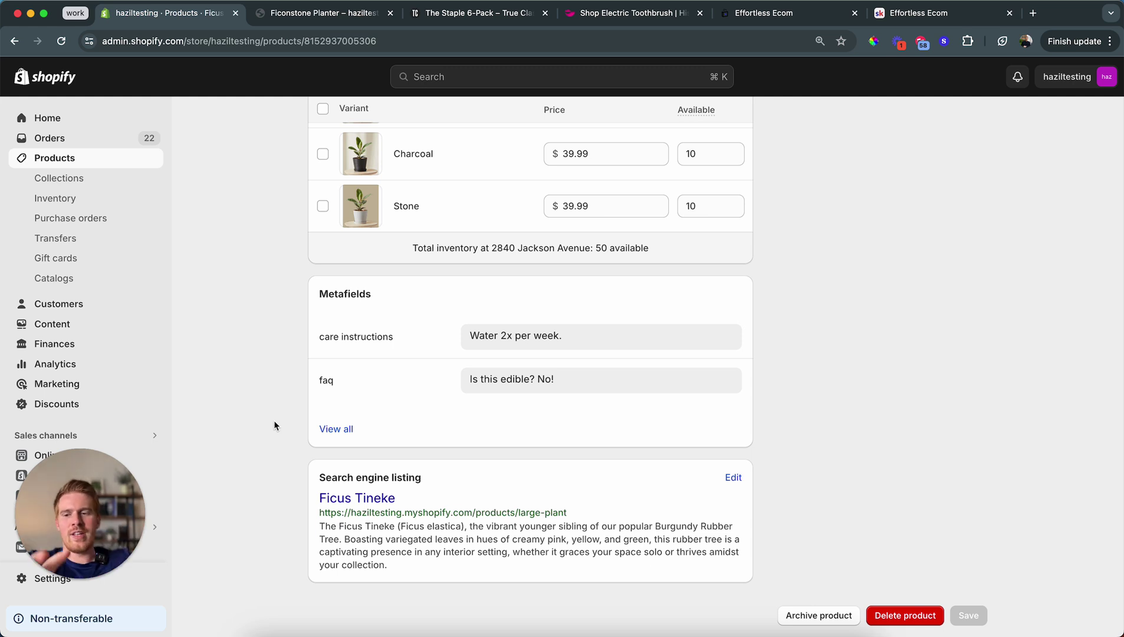
Step: Open the Course - Final theme on the default product template and select the Care Instructions row
left_click_drag(69, 471, 68, 295)
left_click(62, 457)
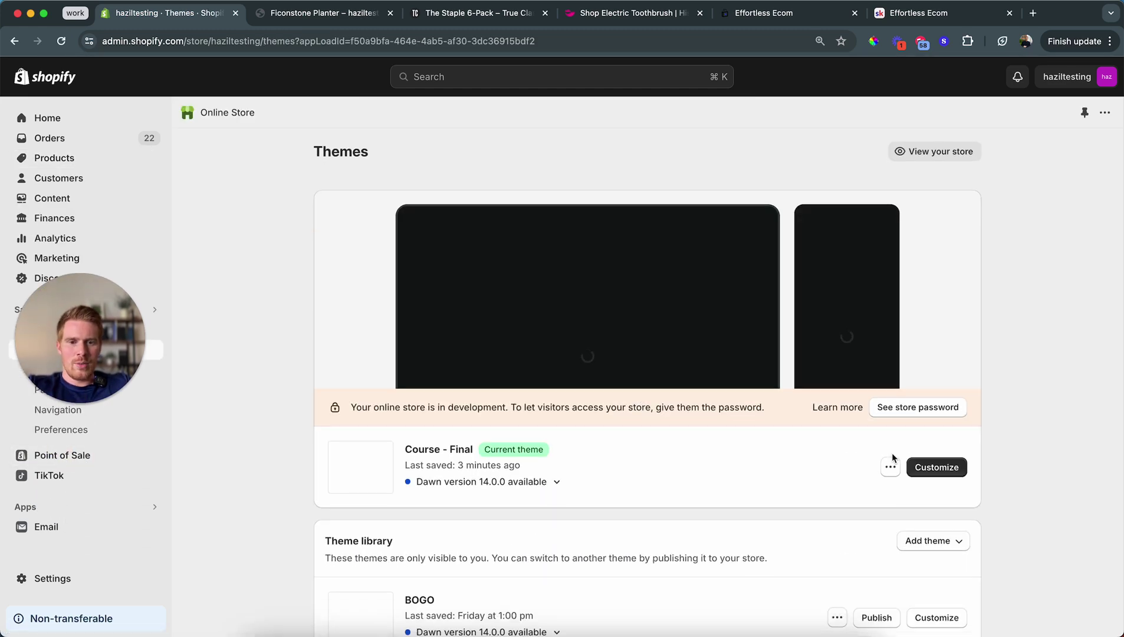
left_click(940, 445)
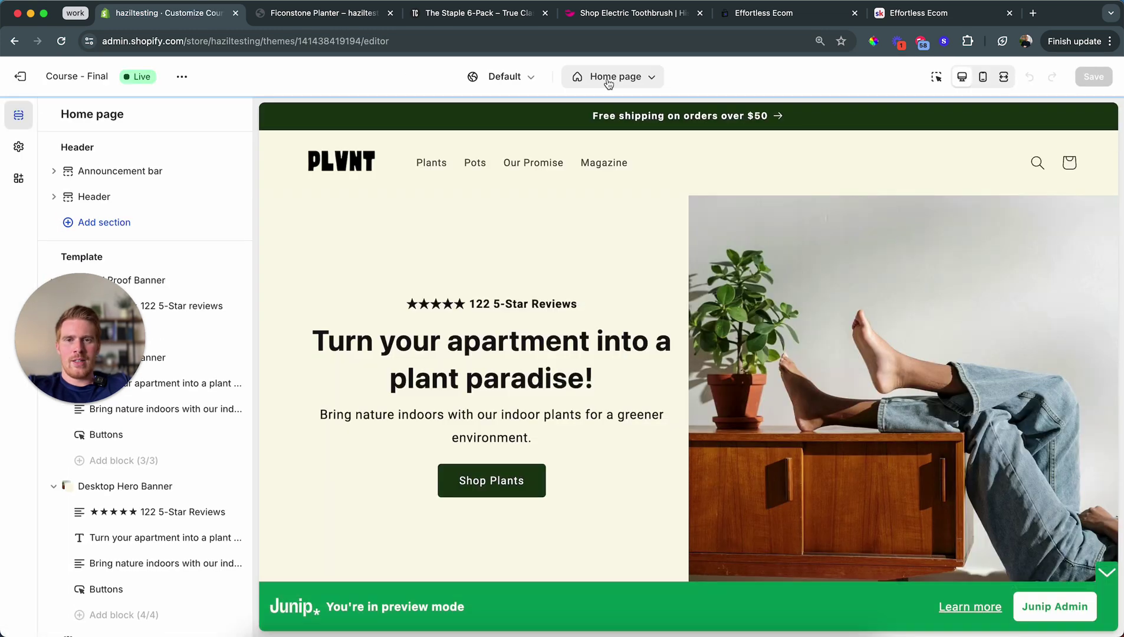
left_click(615, 76)
left_click(577, 159)
left_click(575, 176)
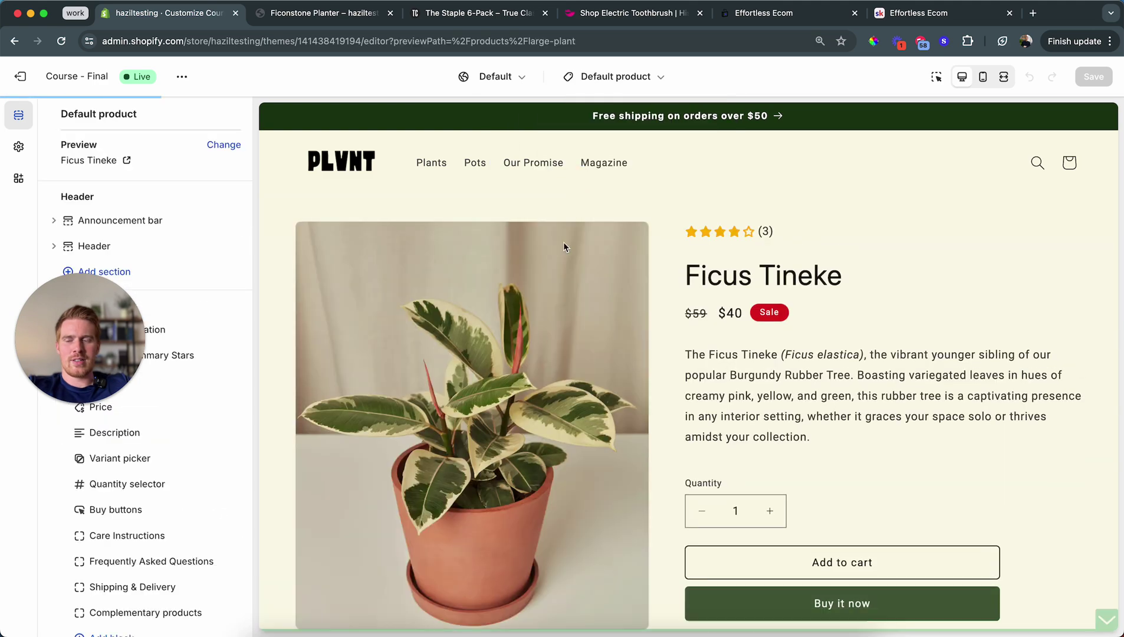
scroll(685, 386, "down", 5)
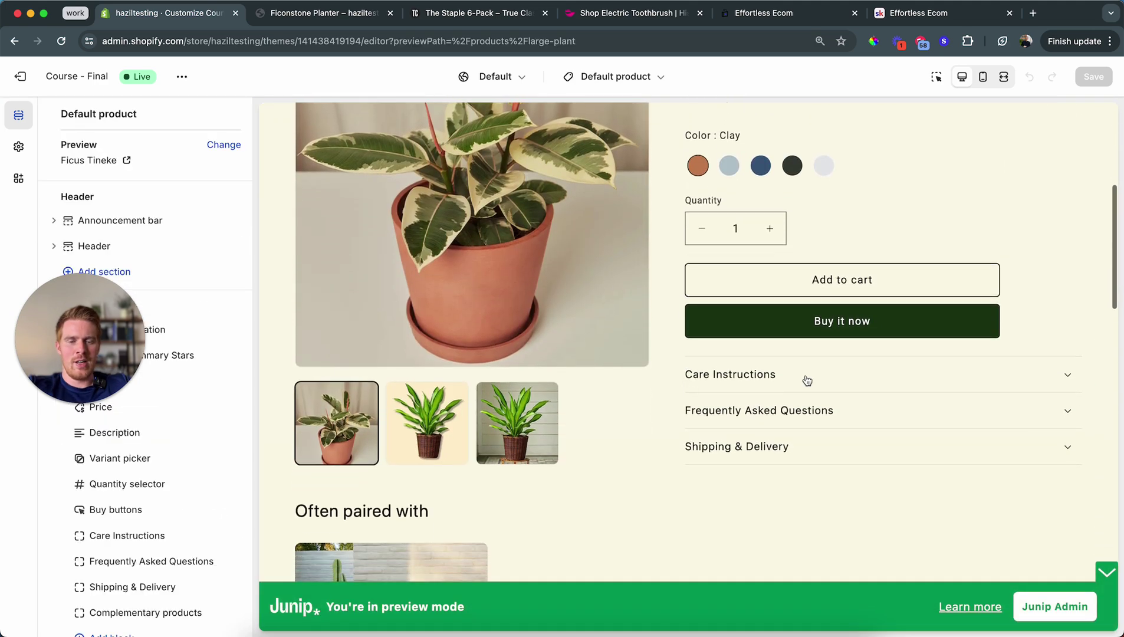
left_click(936, 77)
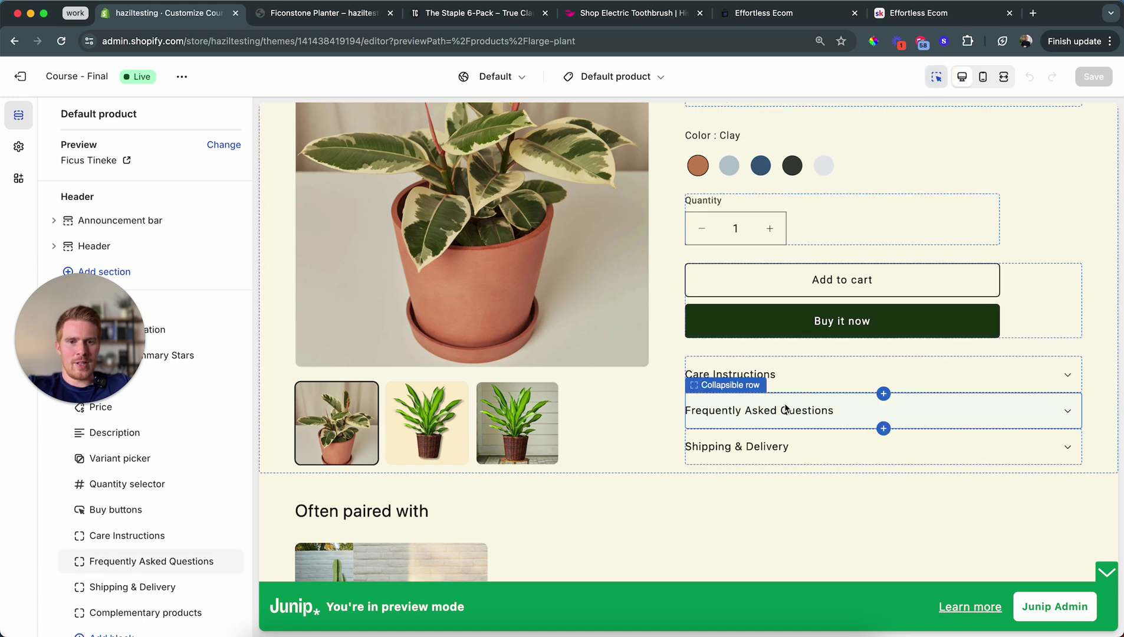
left_click(799, 370)
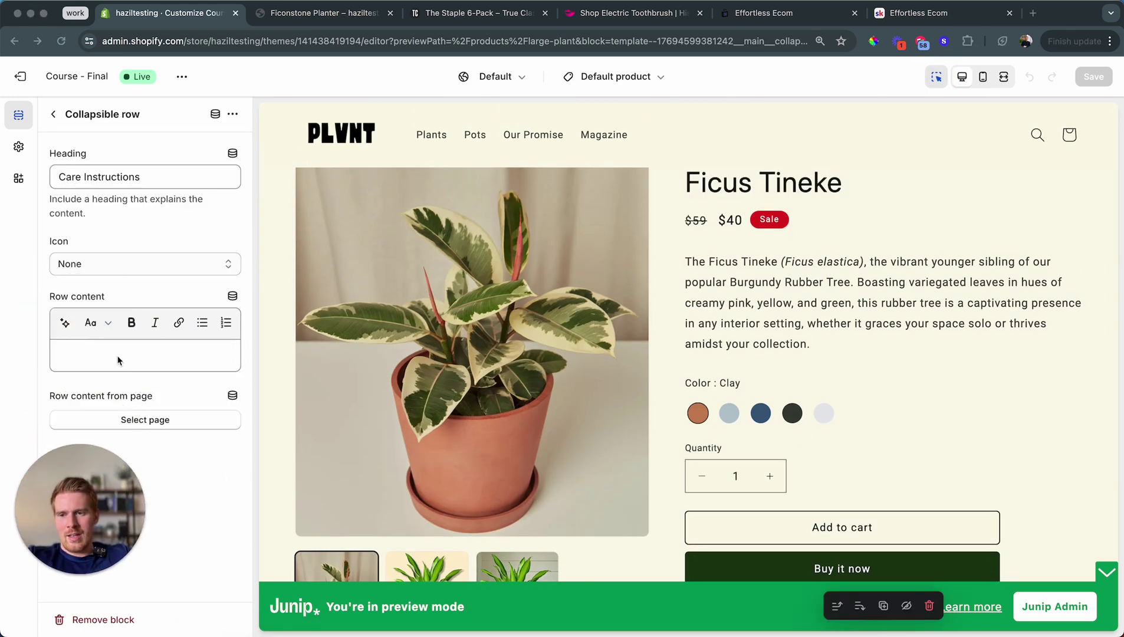
Step: Connect the row content to the Product 'care instructions' metafield as a dynamic source
left_click(118, 360)
type("asdasd")
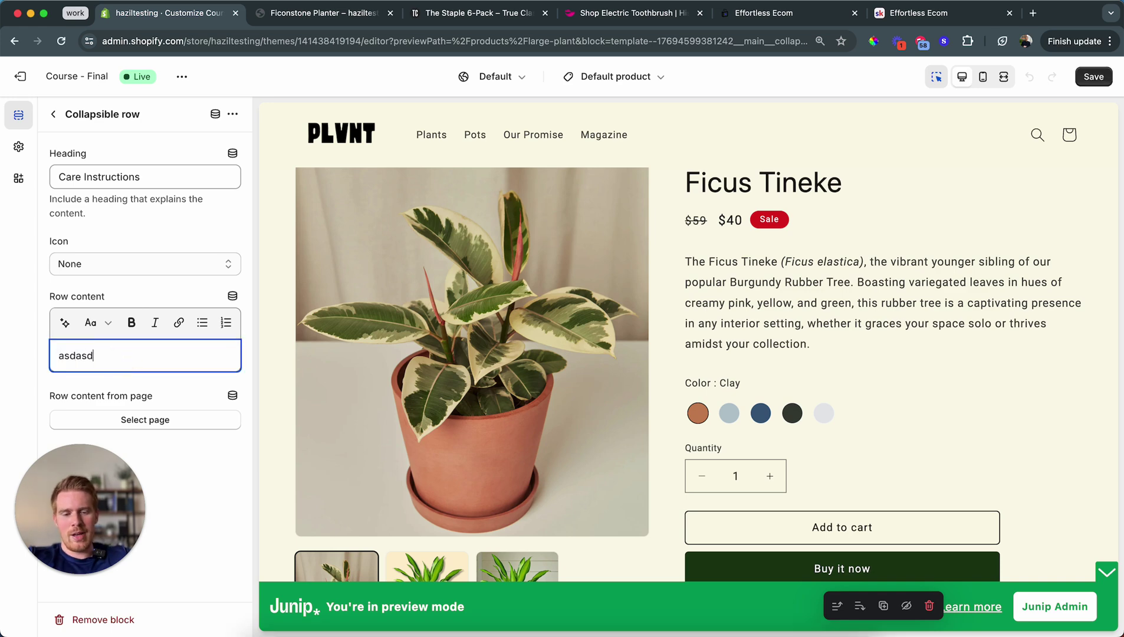
key("BackSpace")
key("BackSpace")
key("BackSpace")
key("BackSpace")
key("BackSpace")
key("BackSpace")
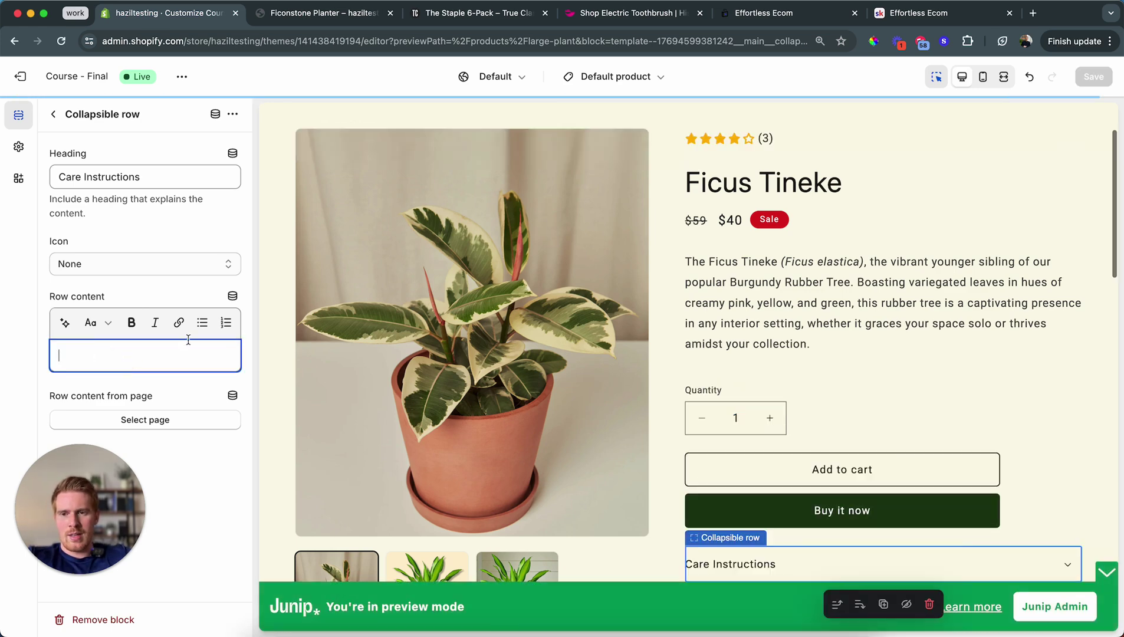
left_click(233, 297)
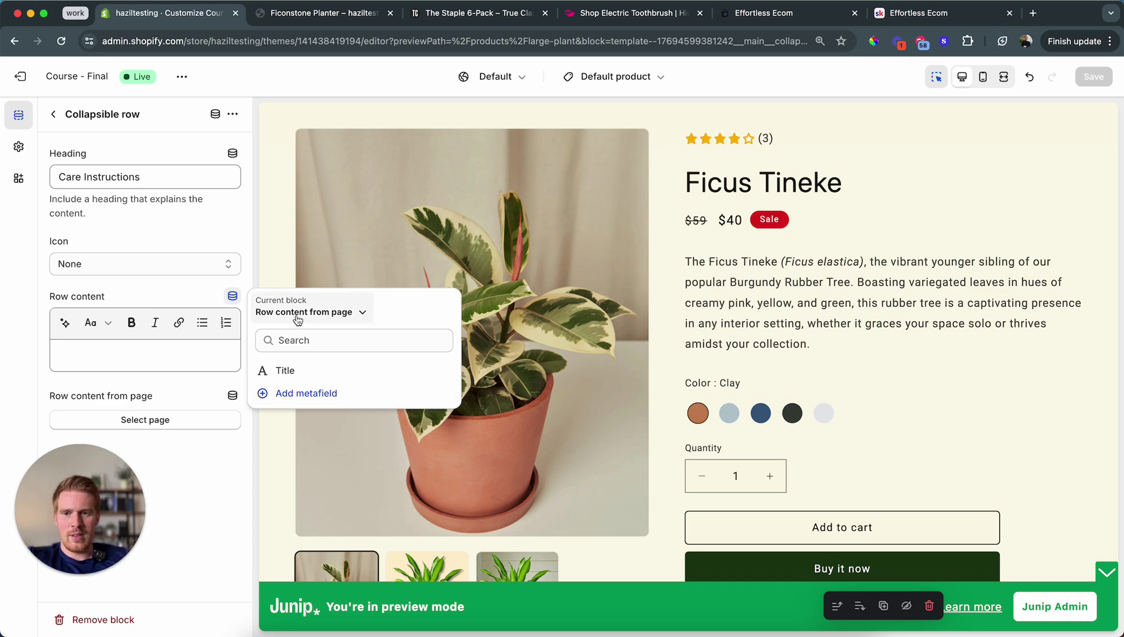
left_click(357, 313)
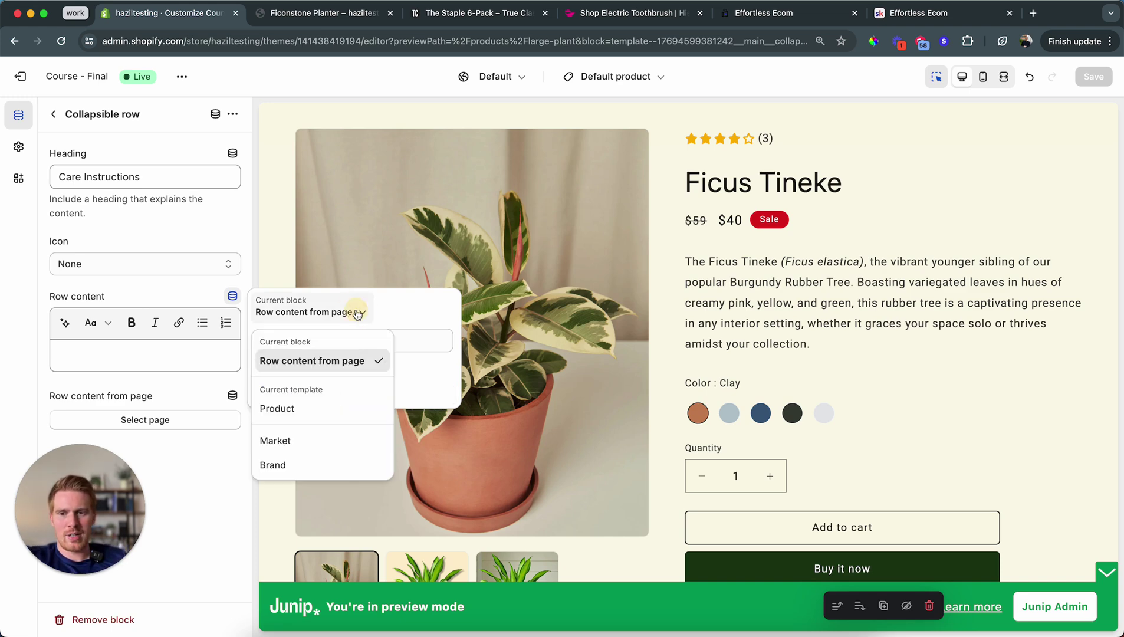
left_click(296, 411)
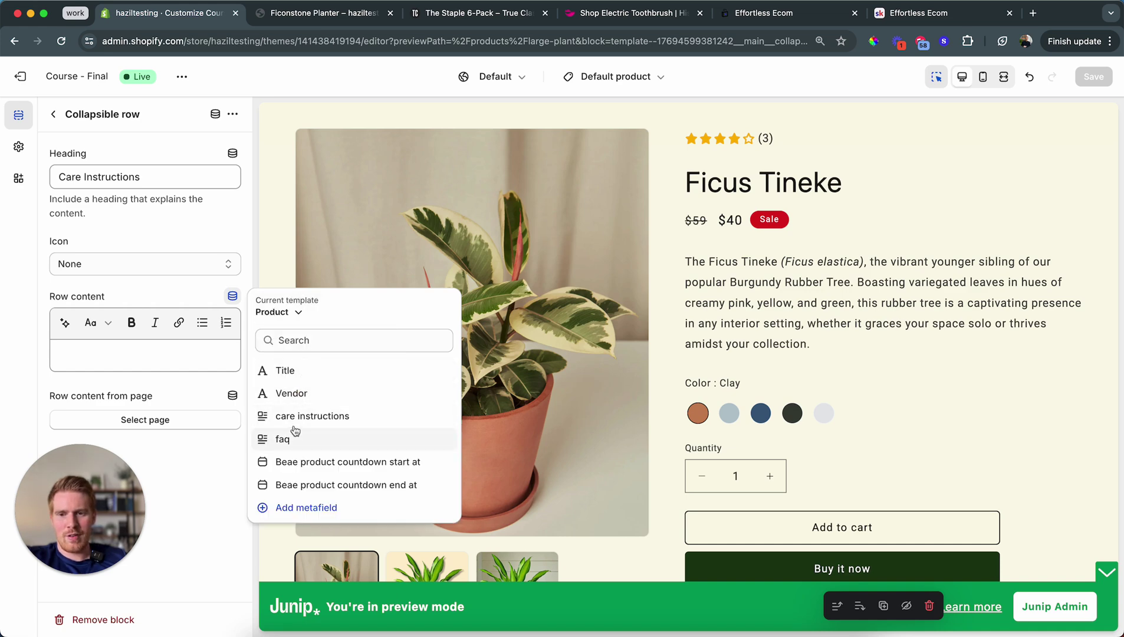
left_click(294, 419)
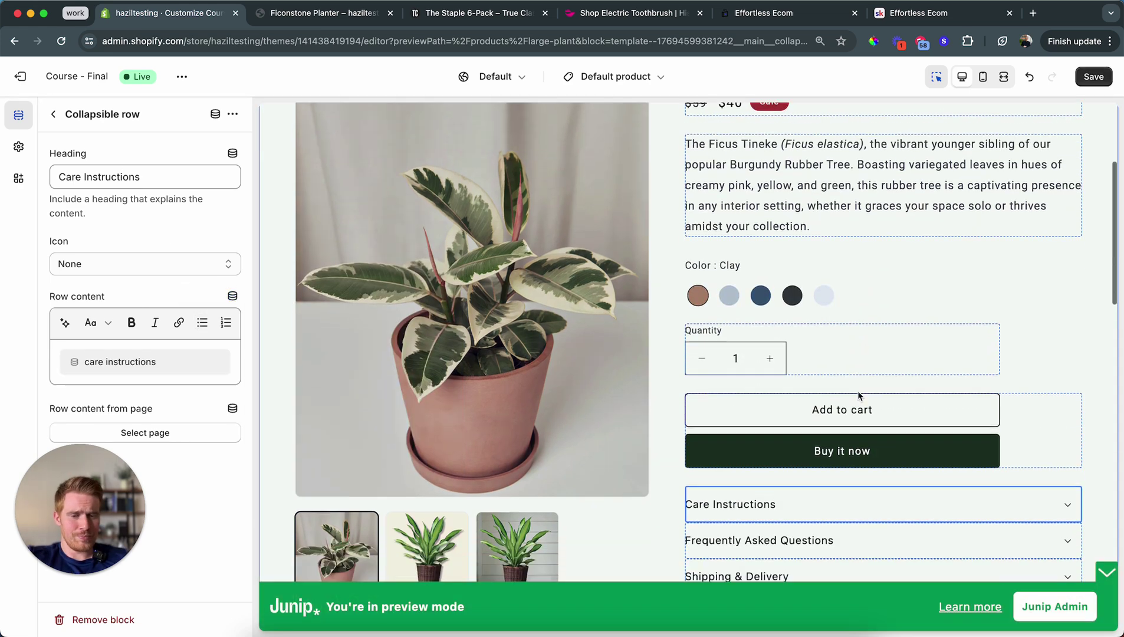
Step: Check that the previewed Care Instructions row shows 'Water 2x per week.', then return to the block list
left_click(936, 77)
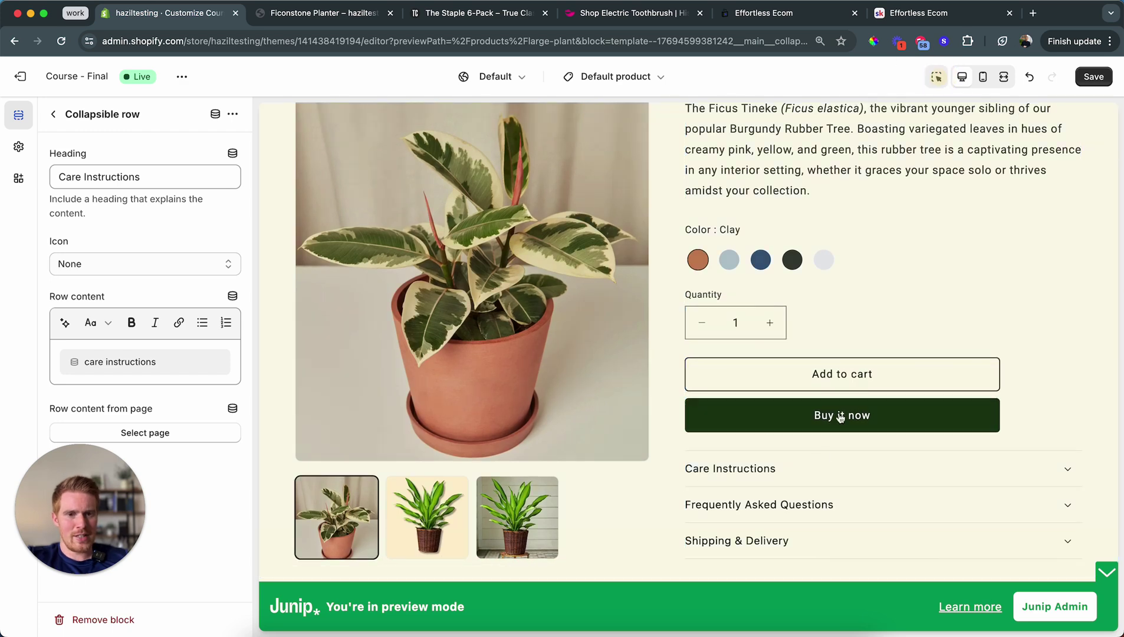
left_click(827, 470)
scroll(825, 469, "down", 1)
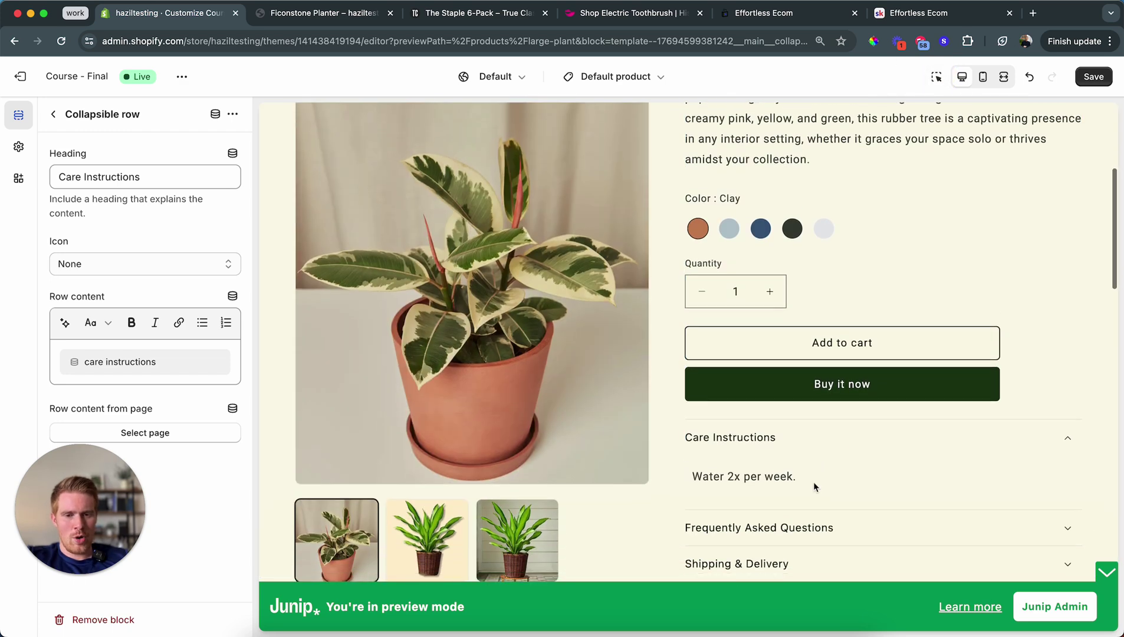
left_click(833, 442)
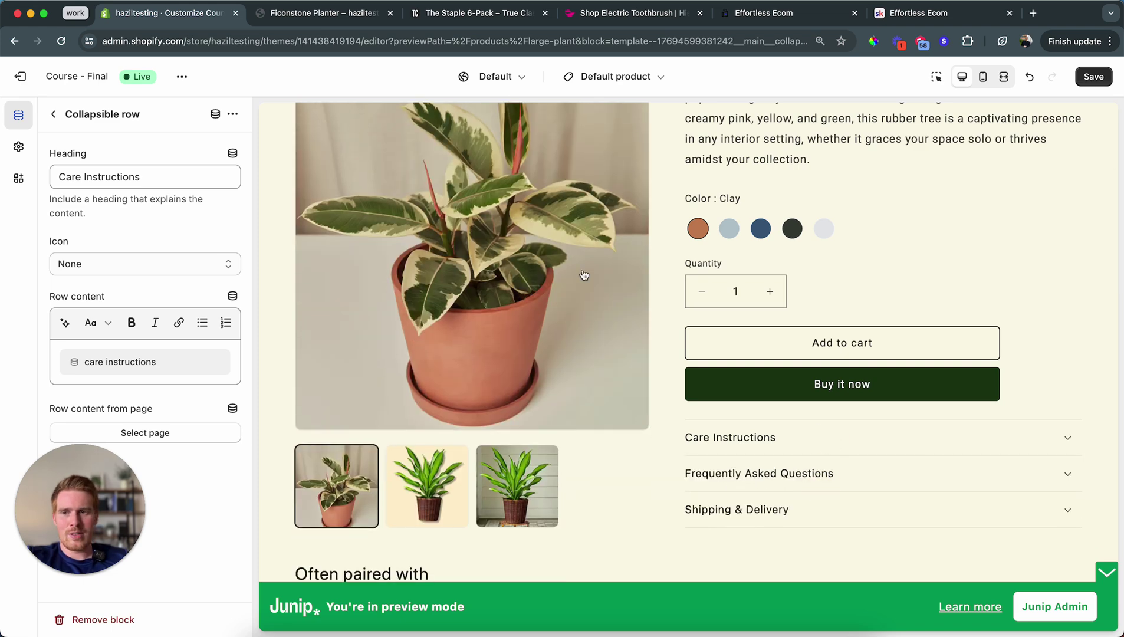
left_click(62, 113)
Step: Link the Frequently Asked Questions row content to the Product 'faq' metafield and save the theme
scroll(121, 310, "down", 4)
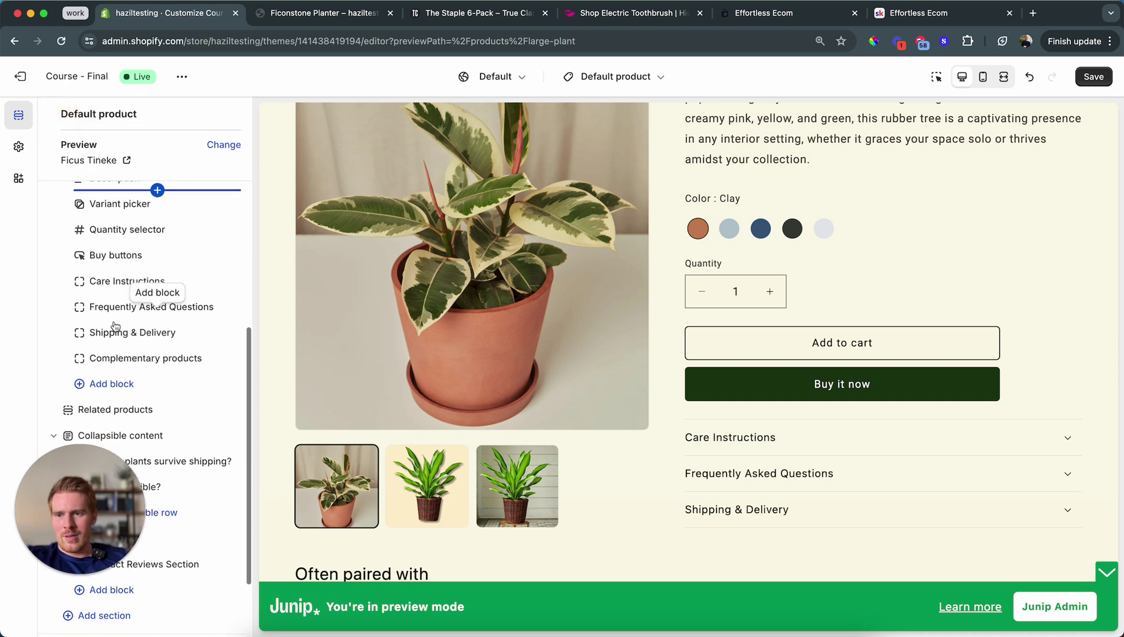
left_click(118, 306)
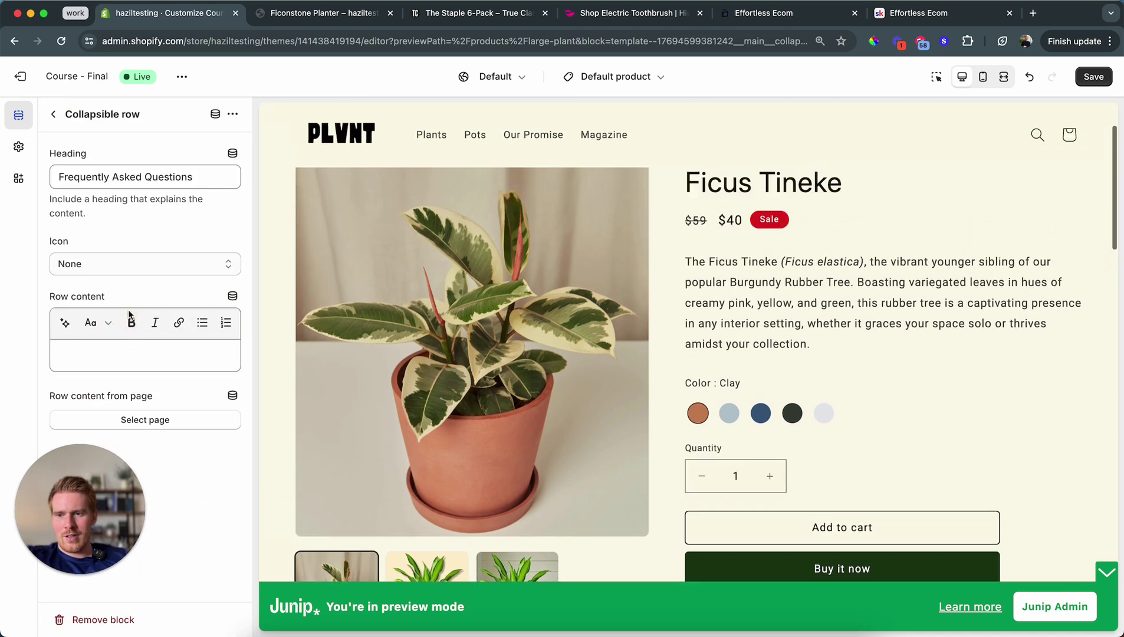
left_click(138, 355)
left_click(232, 296)
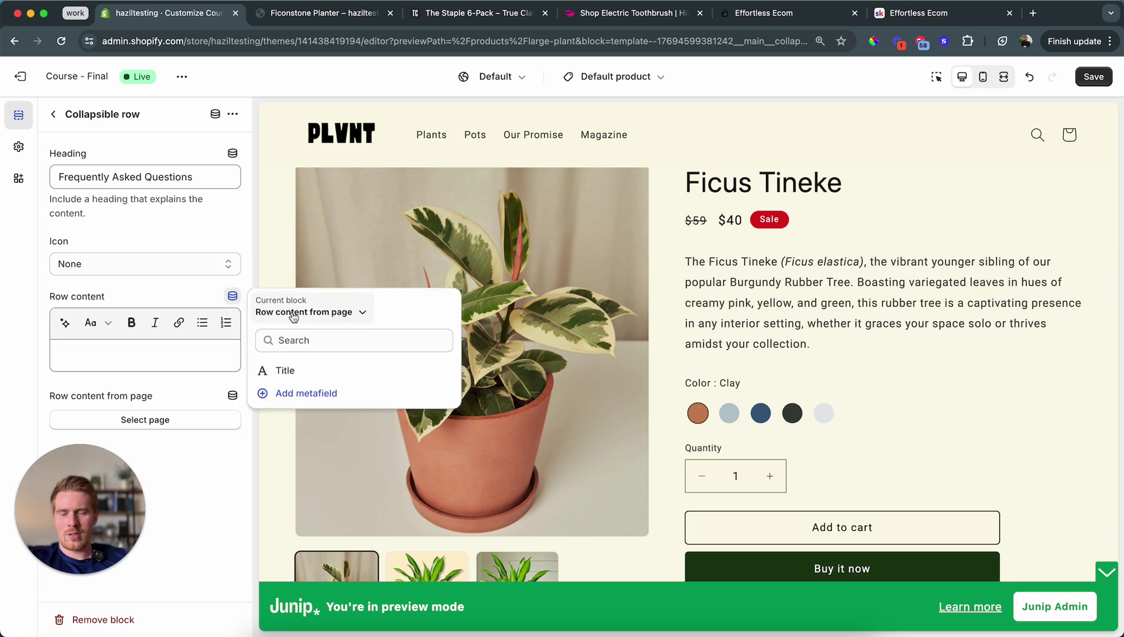
left_click(293, 317)
left_click(286, 407)
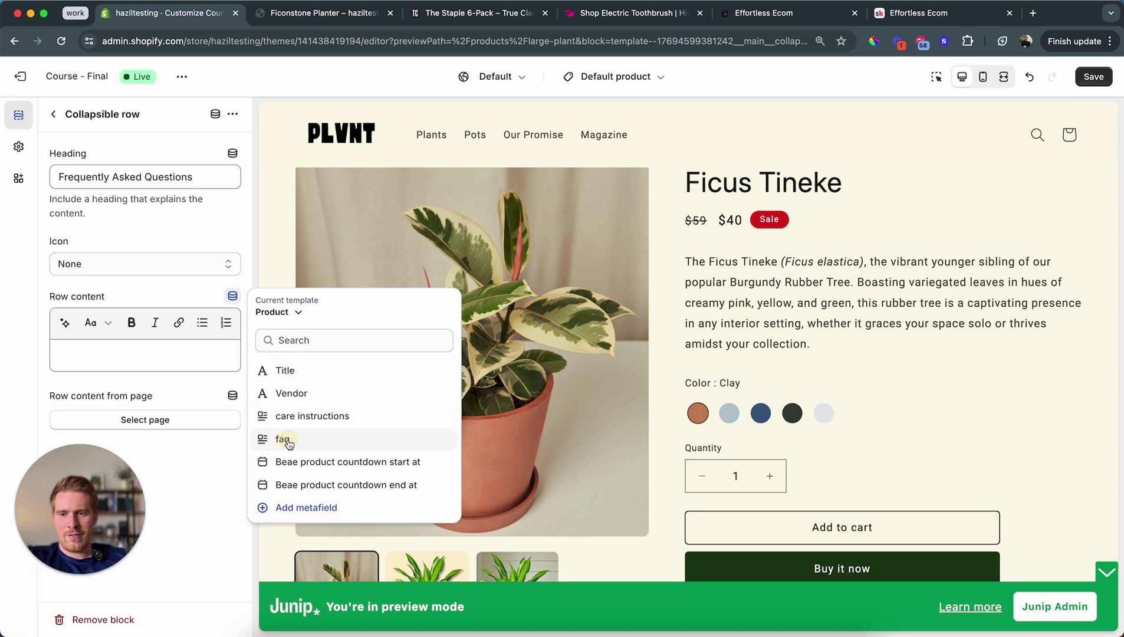
left_click(289, 441)
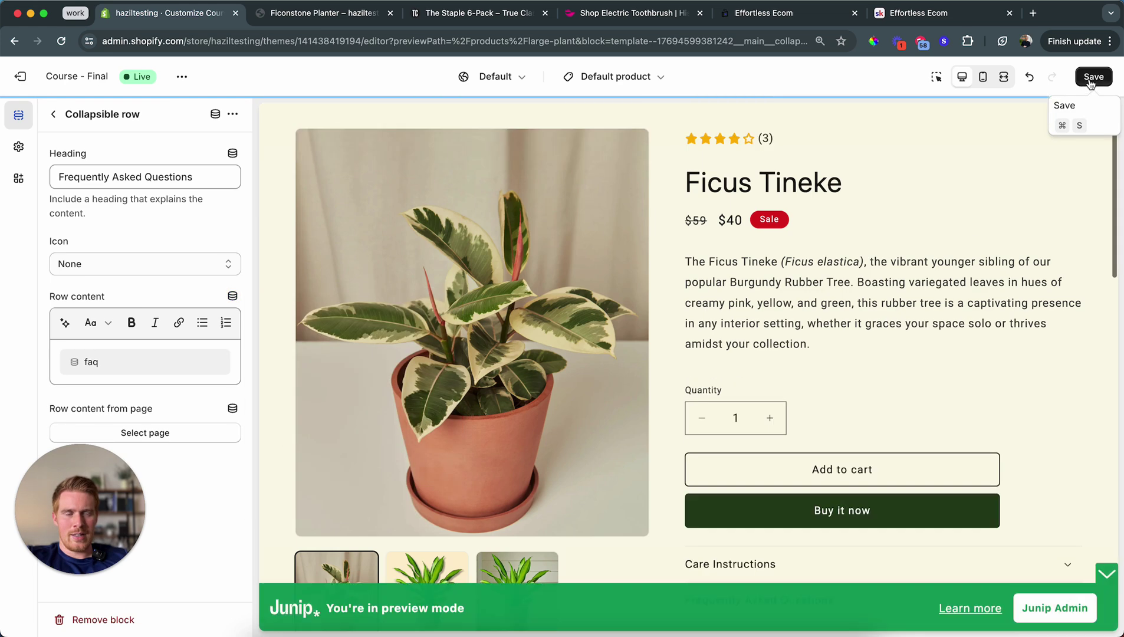
left_click(1090, 78)
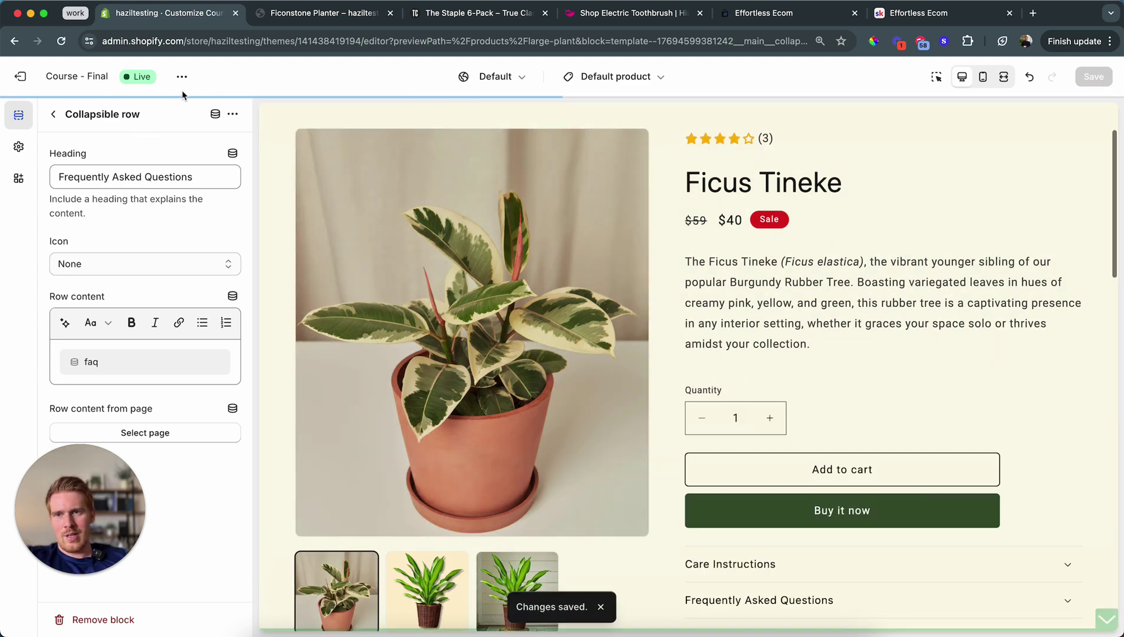
left_click(181, 76)
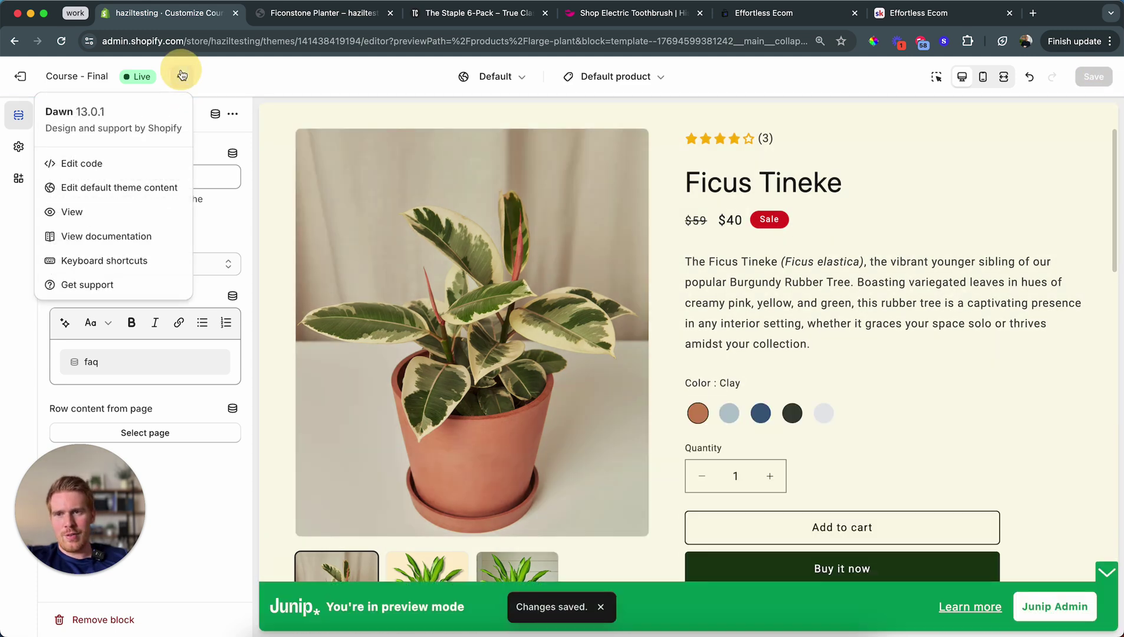
Step: On the live store, check Ficus Tineke's Care Instructions, FAQ and Shipping & Delivery rows
left_click(82, 212)
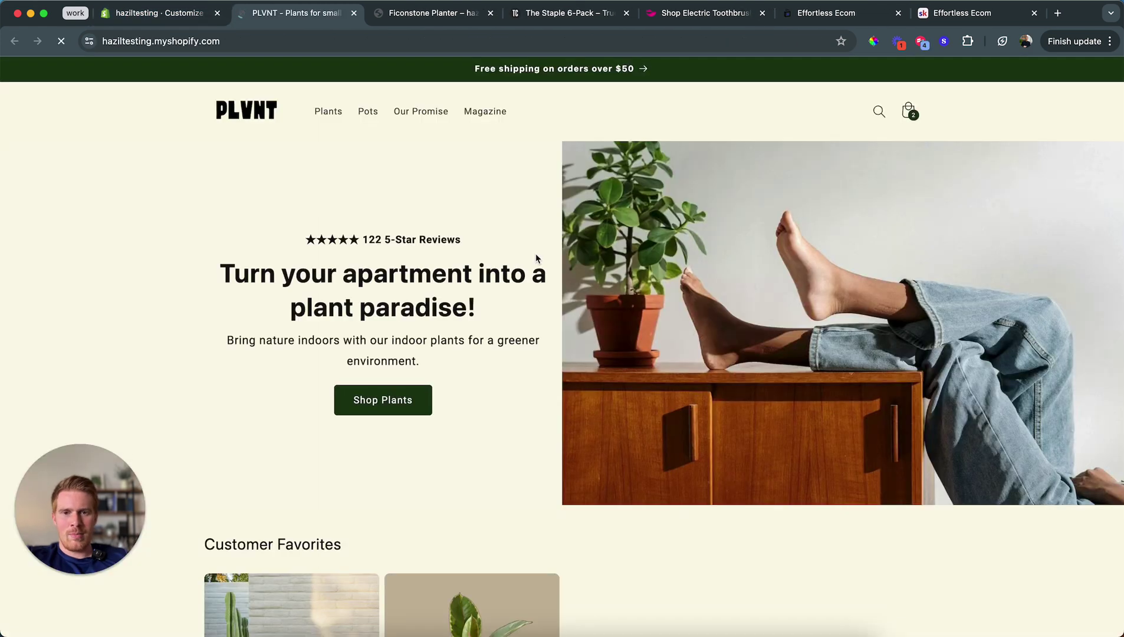
scroll(535, 257, "down", 5)
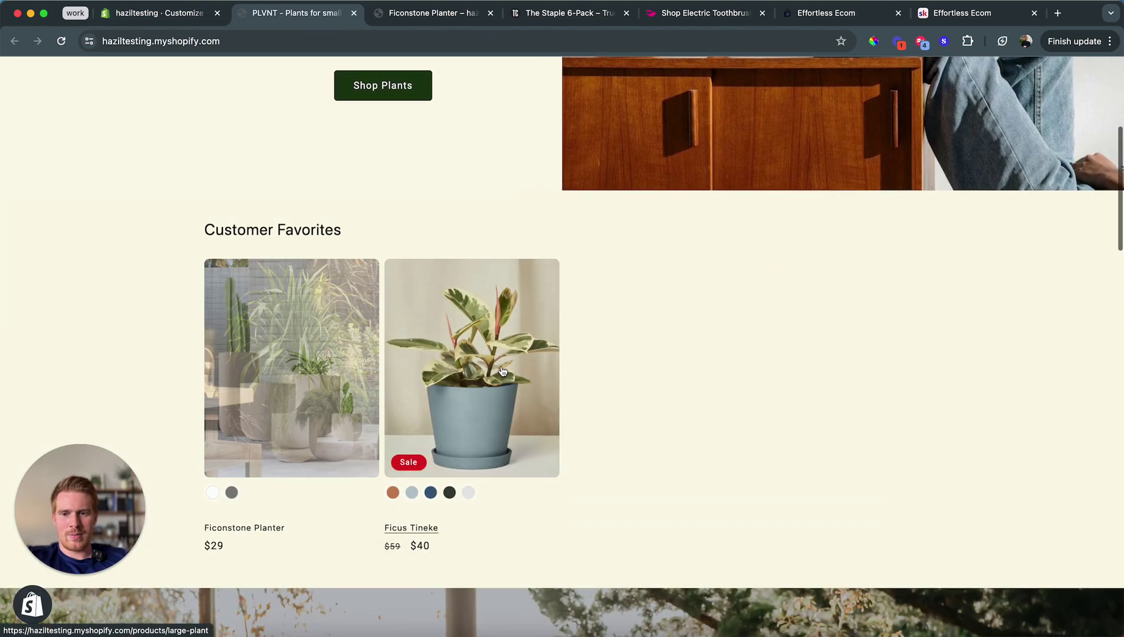
left_click(502, 370)
scroll(501, 365, "down", 4)
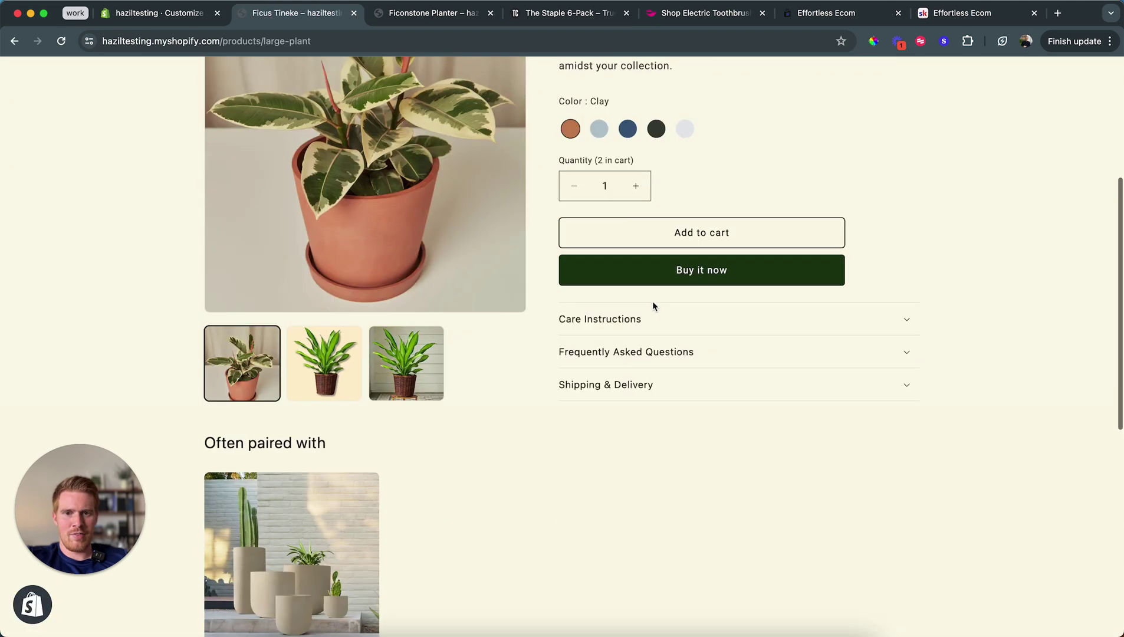
left_click(650, 318)
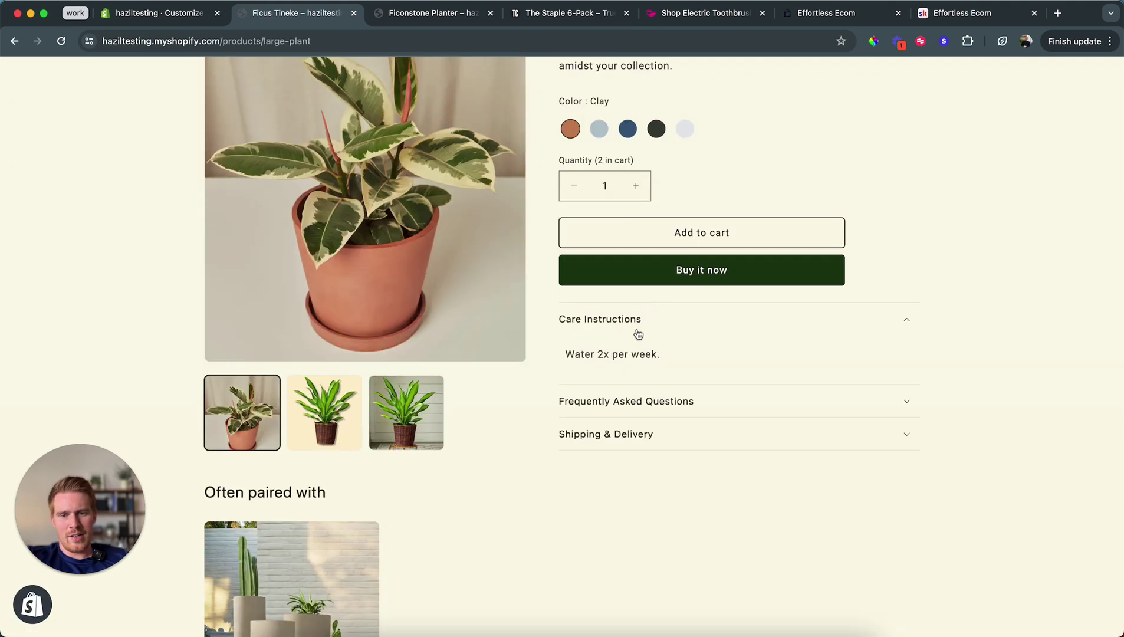
left_click(668, 317)
left_click(664, 361)
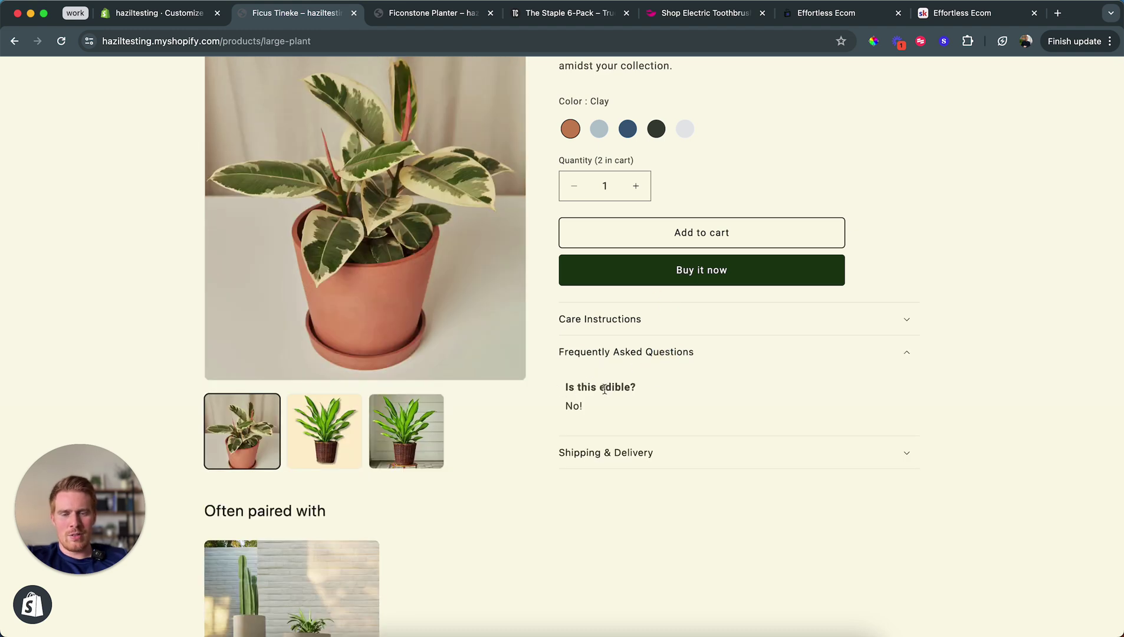
left_click(676, 356)
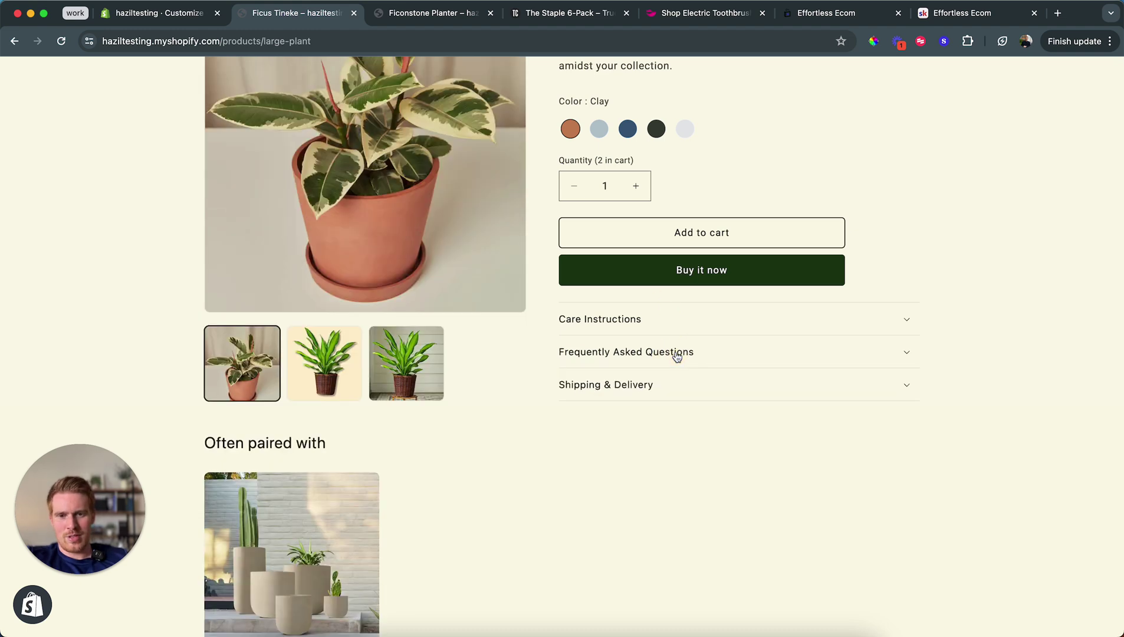
left_click(678, 392)
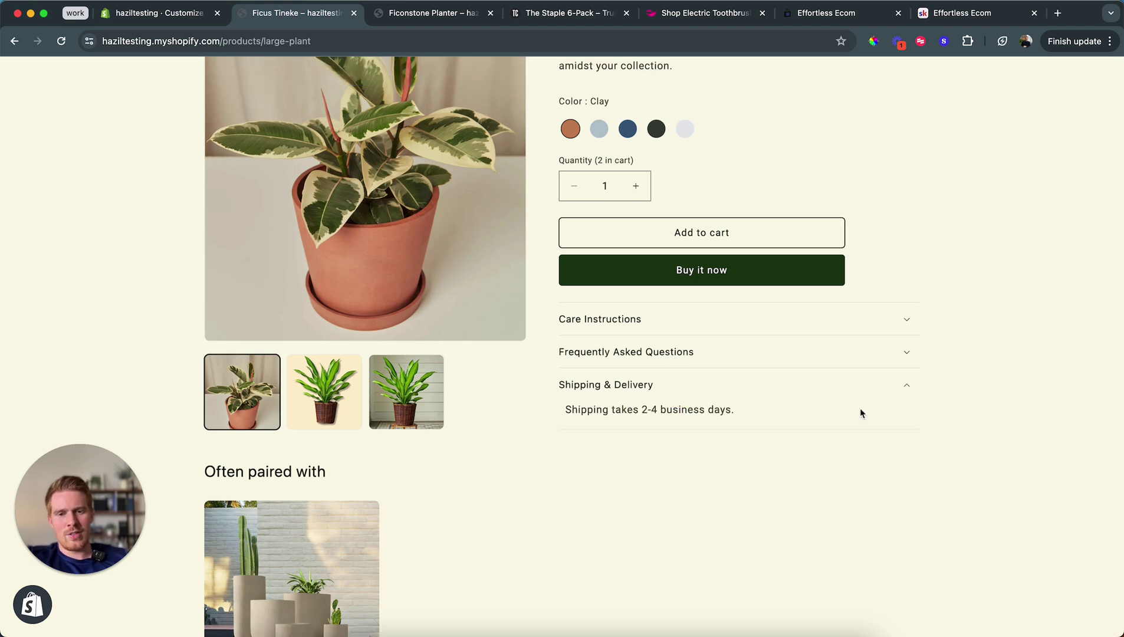
left_click(684, 384)
scroll(685, 386, "up", 5)
scroll(400, 318, "down", 10)
Step: Check Ficonstone Planter's Care Instructions and FAQ rows, then return to the store homepage
left_click(290, 302)
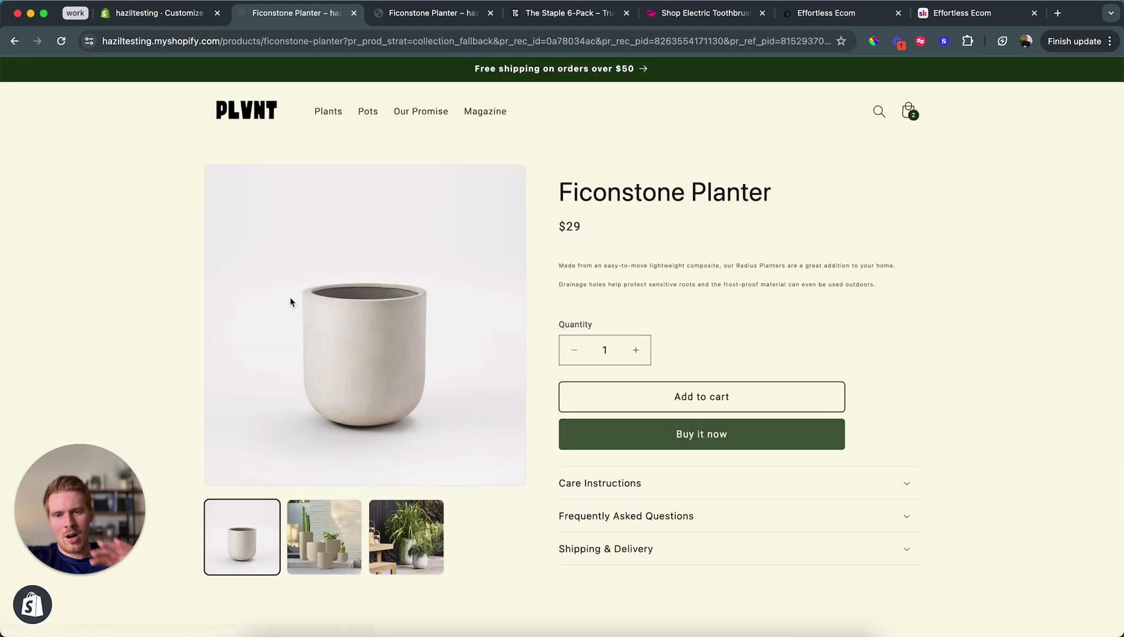
scroll(600, 522, "down", 2)
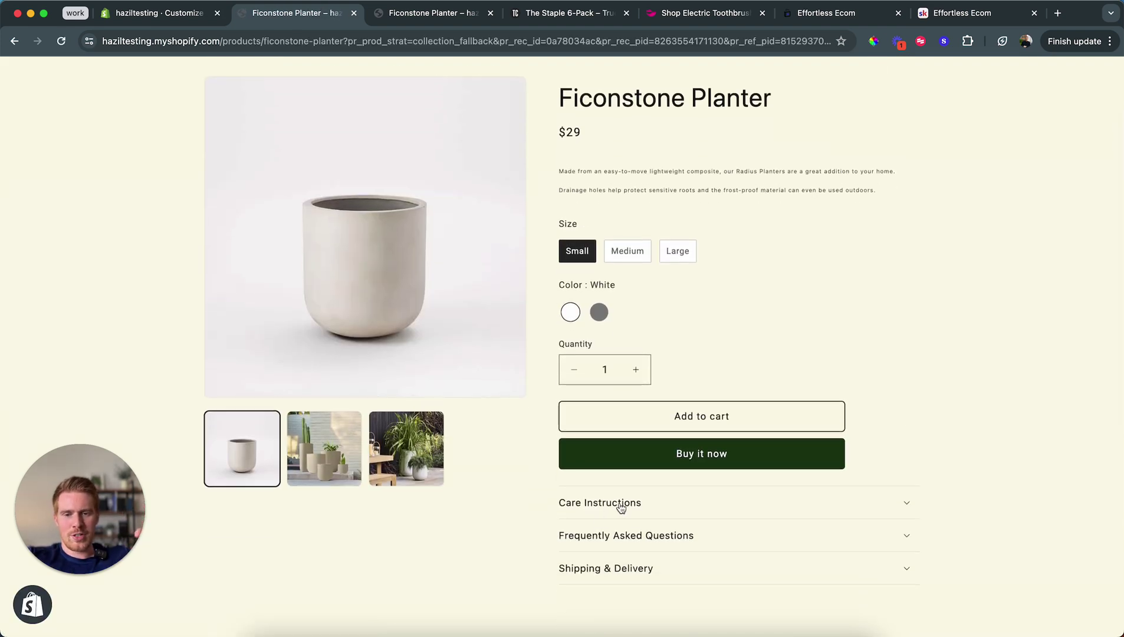
left_click(621, 506)
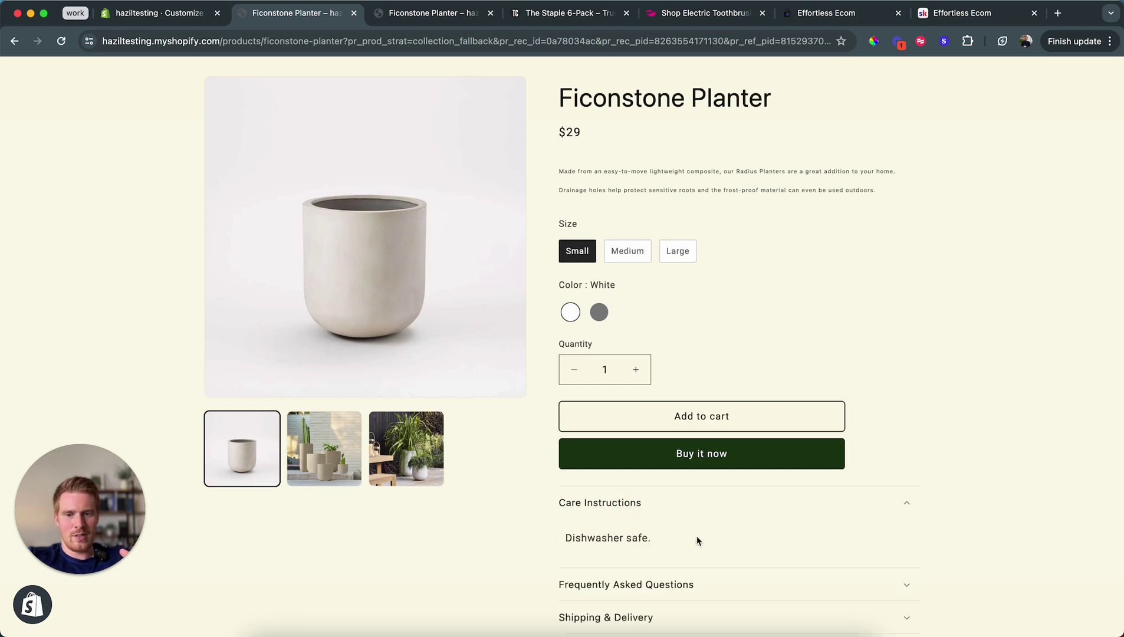
left_click(659, 508)
scroll(651, 507, "down", 1)
left_click(646, 505)
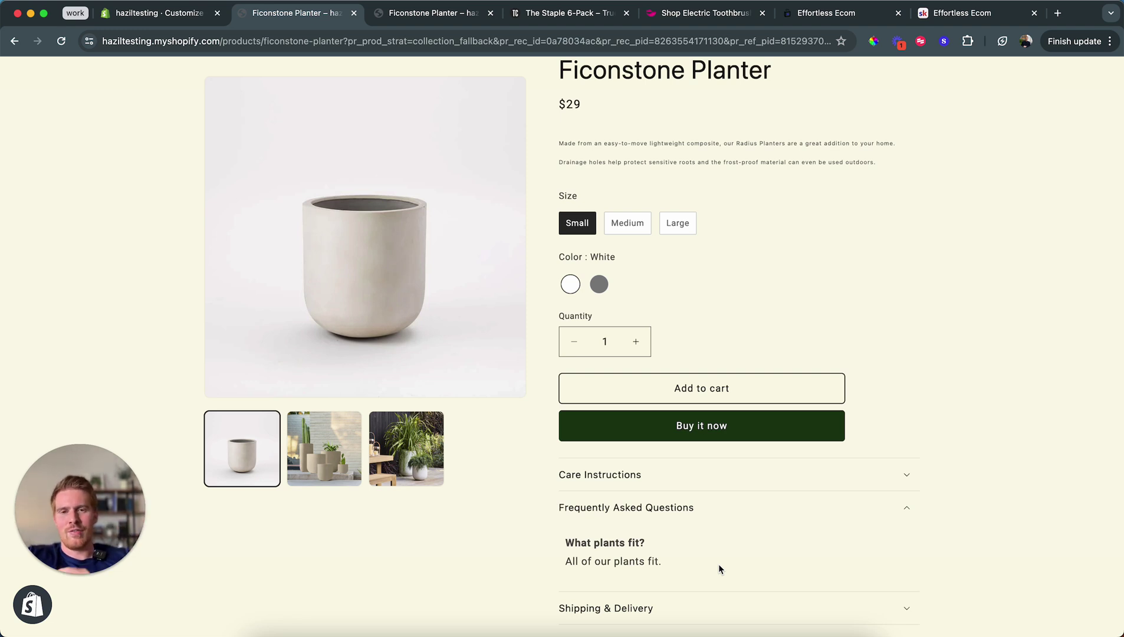
scroll(718, 564, "up", 3)
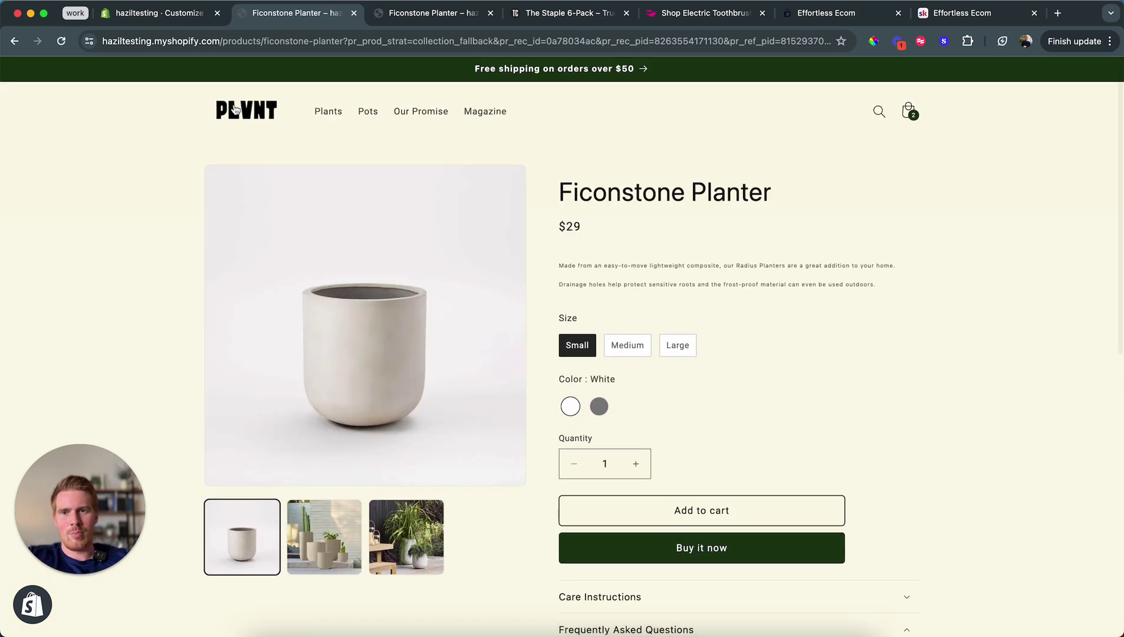
left_click(235, 109)
scroll(615, 446, "down", 10)
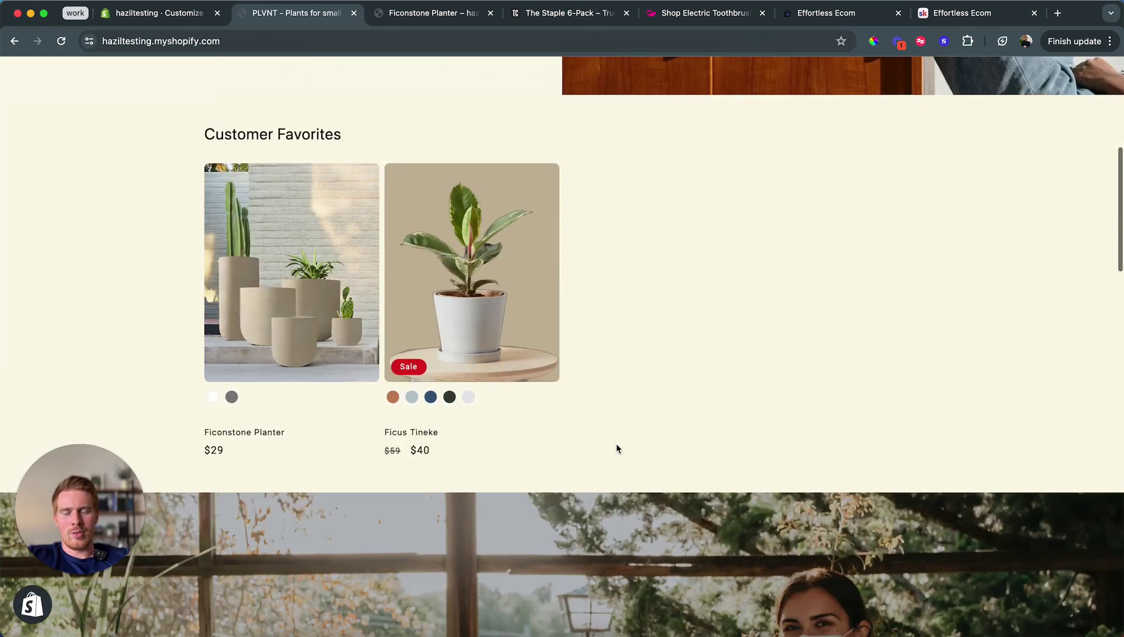
scroll(617, 448, "down", 5)
scroll(617, 448, "up", 15)
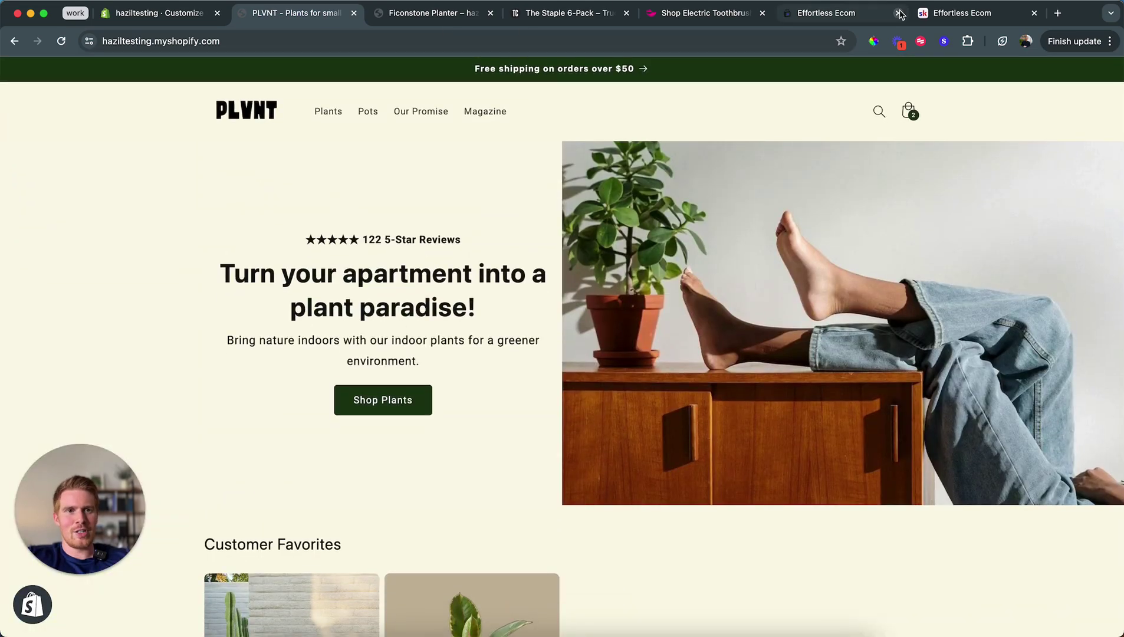
Step: Jump to the Effortless Ecom pricing section showing the $25/month annual and $49/month monthly plans
left_click(840, 13)
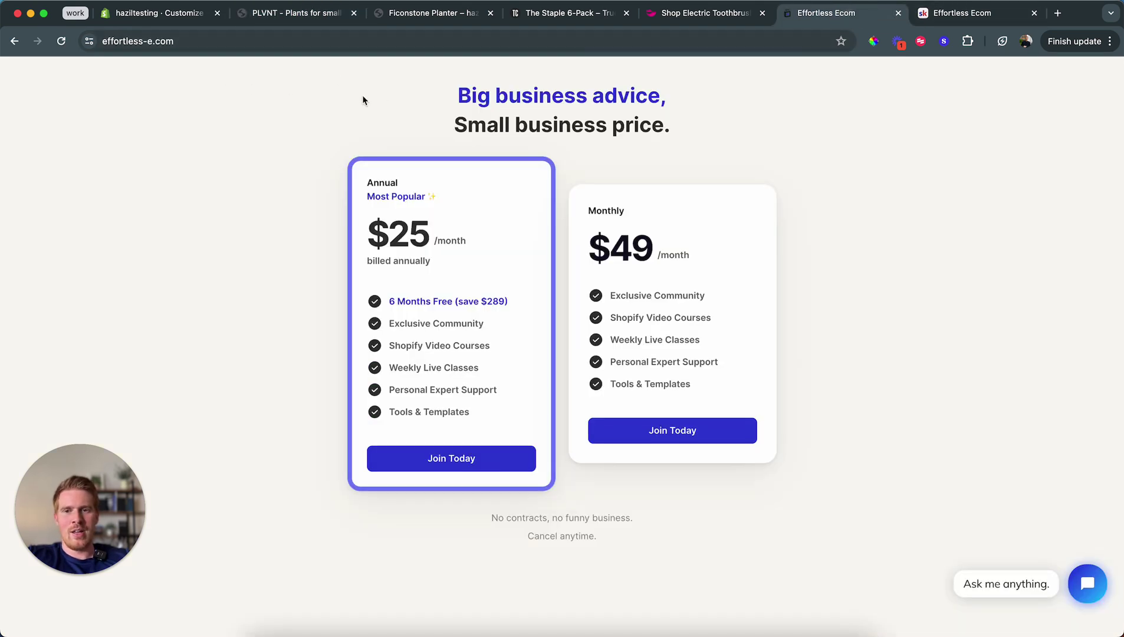
scroll(363, 101, "up", 20)
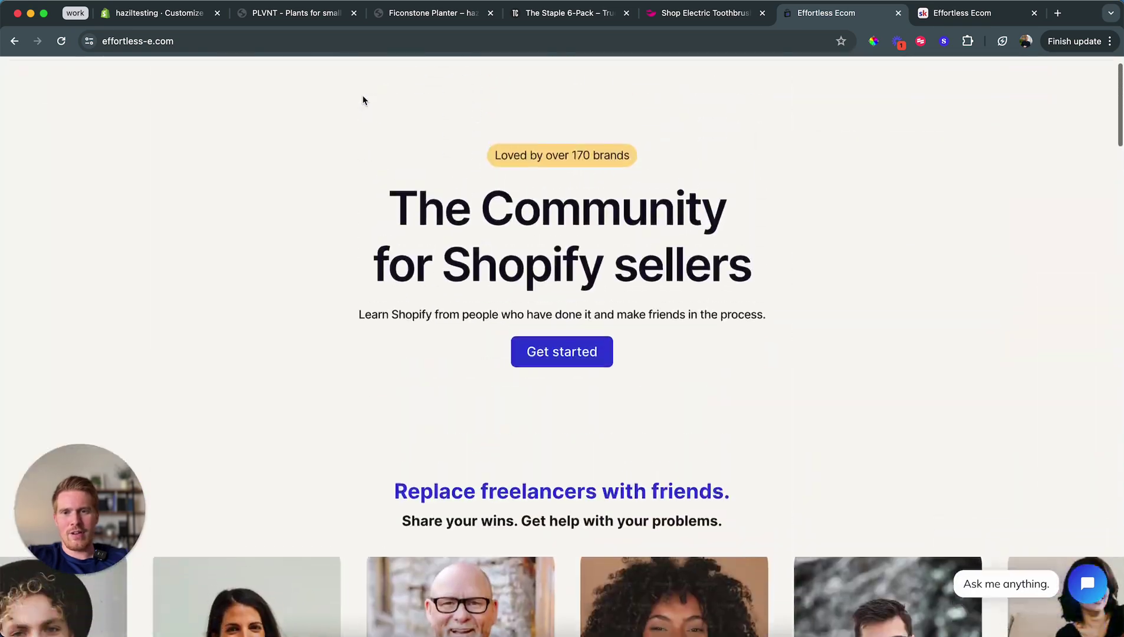
left_click(575, 389)
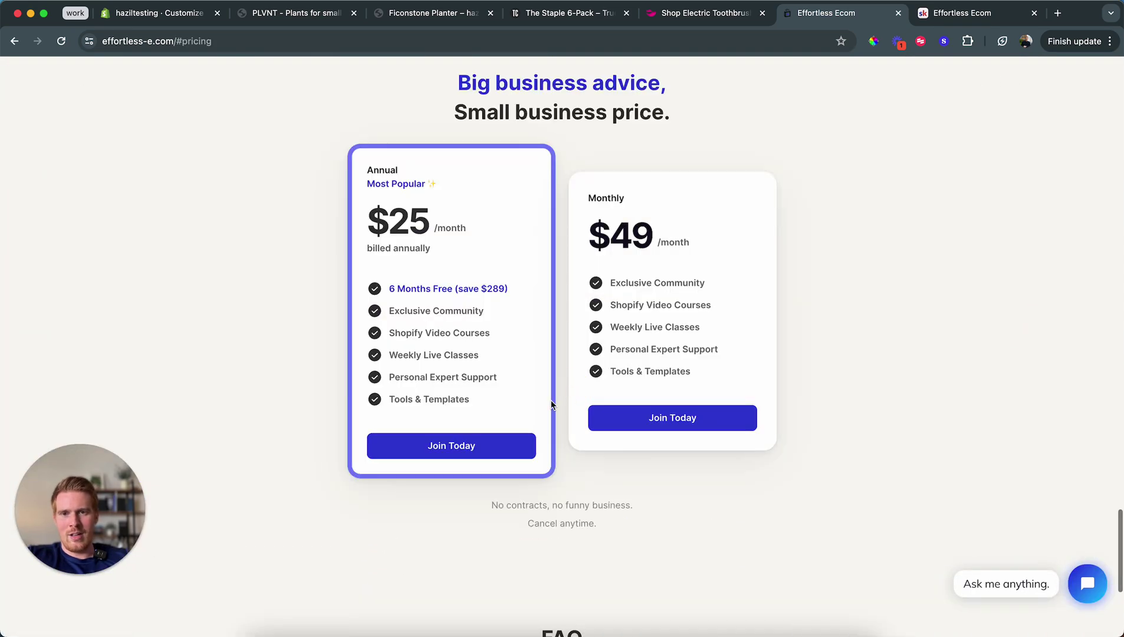